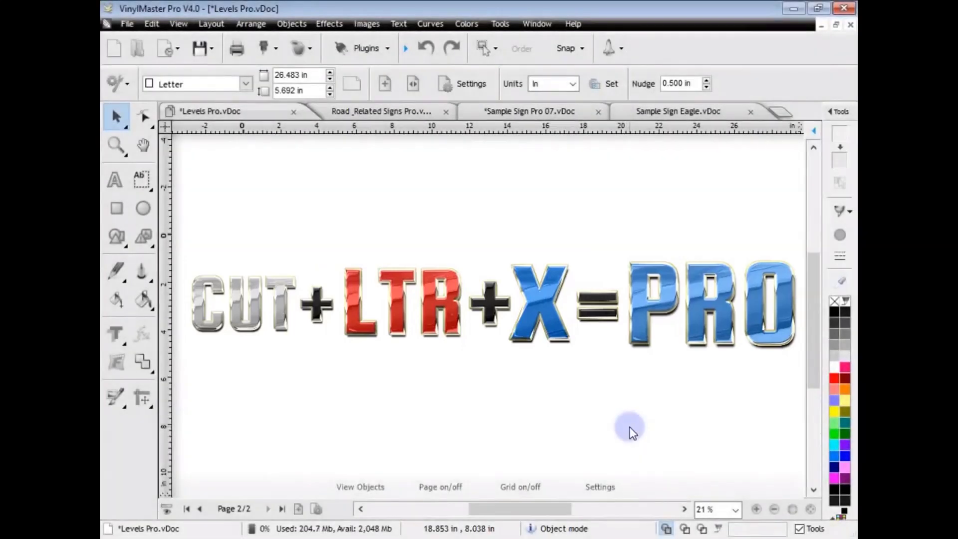
# Step: Send the Road & Related Signs Pro artwork to a cut document as cutfiles, keeping all colors included
pyautogui.click(395, 111)
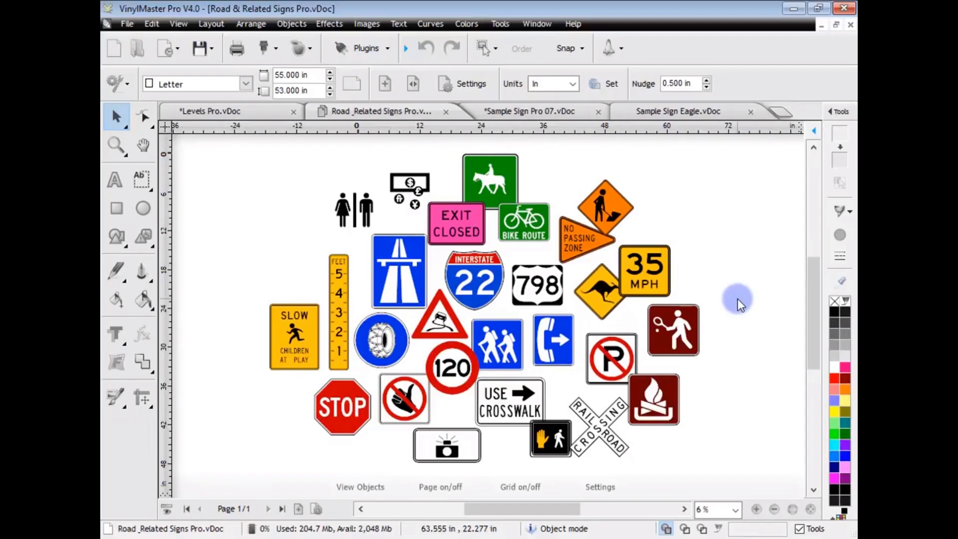
pyautogui.click(273, 52)
pyautogui.click(256, 74)
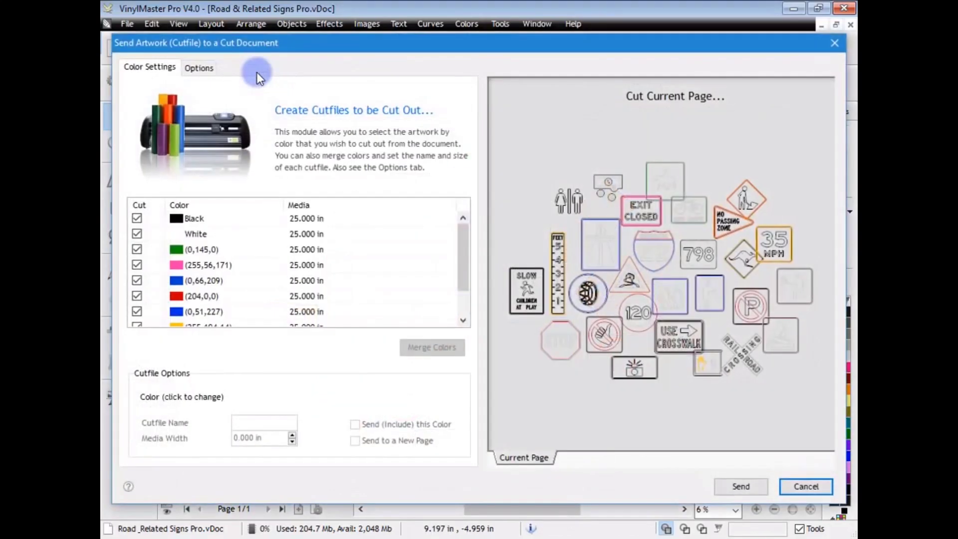
pyautogui.moveTo(460, 224); pyautogui.dragTo(717, 303)
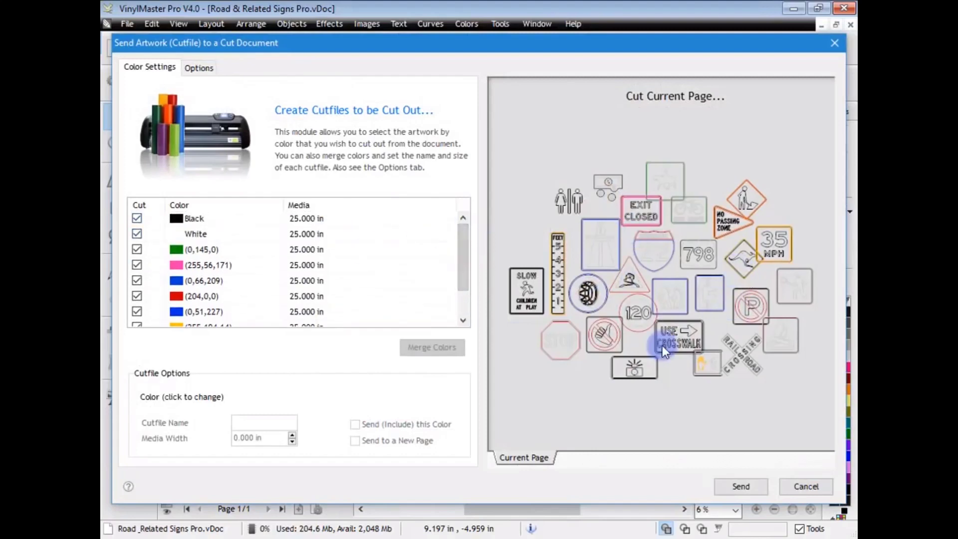
pyautogui.click(137, 218)
pyautogui.click(137, 234)
pyautogui.click(137, 249)
pyautogui.click(136, 265)
pyautogui.click(136, 280)
pyautogui.click(137, 295)
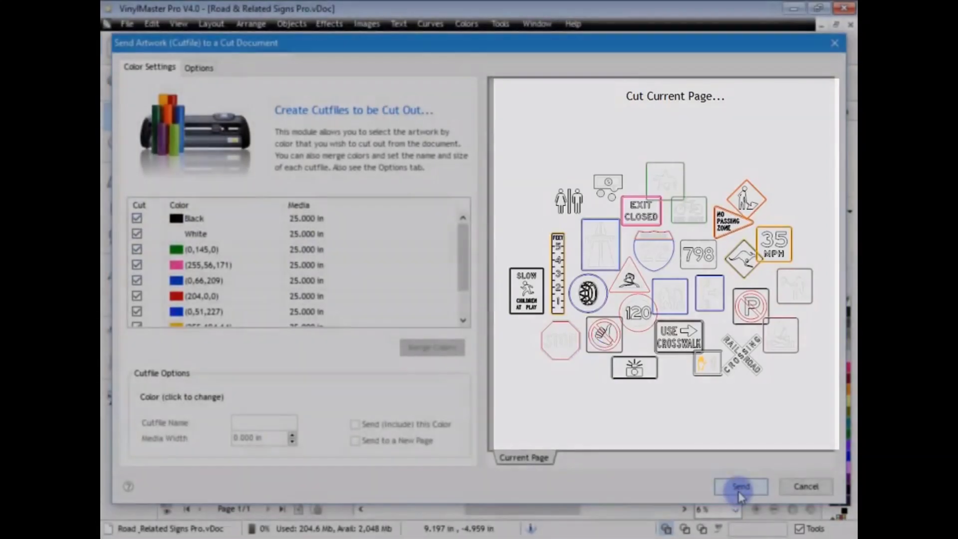
pyautogui.click(740, 486)
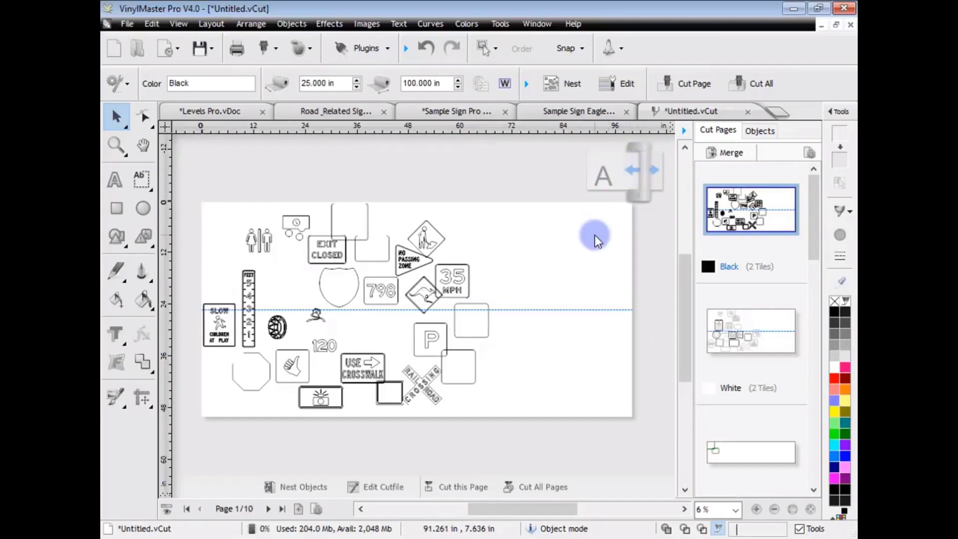
# Step: Rearrange signs on the Black cut page, placing the road-worker diamond in the upper-left corner and the feet ruler nearer the left edge
pyautogui.moveTo(379, 224); pyautogui.dragTo(230, 219)
pyautogui.moveTo(243, 275); pyautogui.dragTo(223, 255)
pyautogui.click(308, 298)
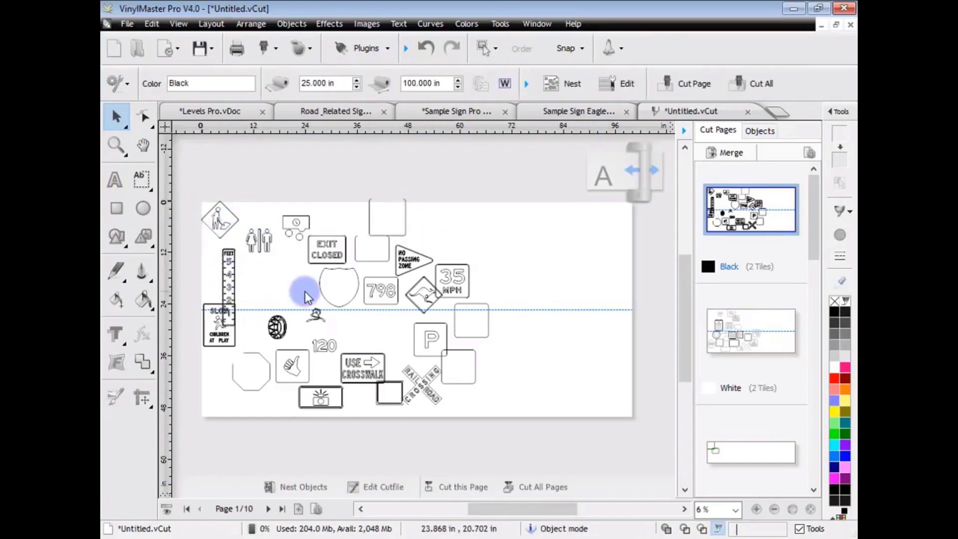
# Step: Try adding and enlarging the artistic text "Text" in an empty area of the Black cut page, and delete it
pyautogui.click(115, 179)
pyautogui.click(454, 226)
pyautogui.write('Text')
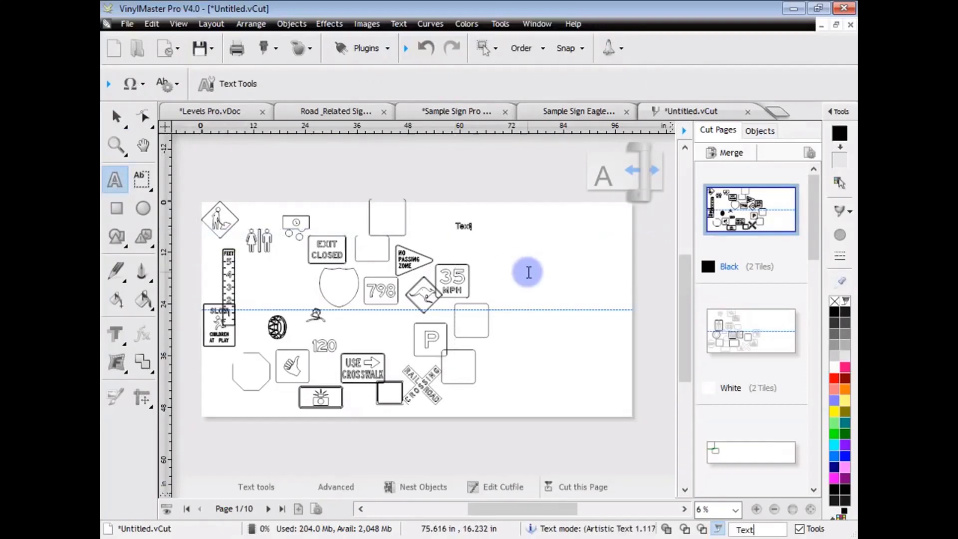
pyautogui.click(116, 117)
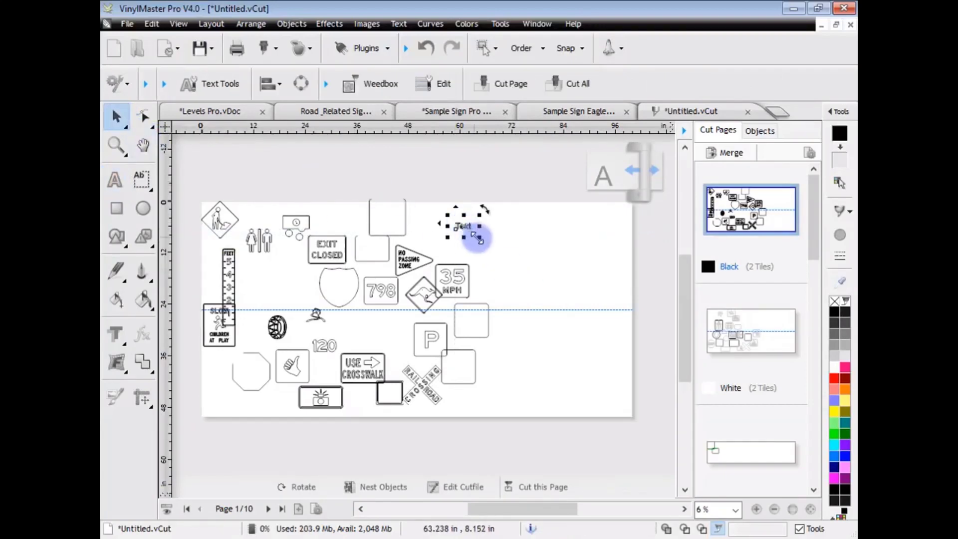
pyautogui.moveTo(478, 237); pyautogui.dragTo(519, 271)
pyautogui.press('Delete')
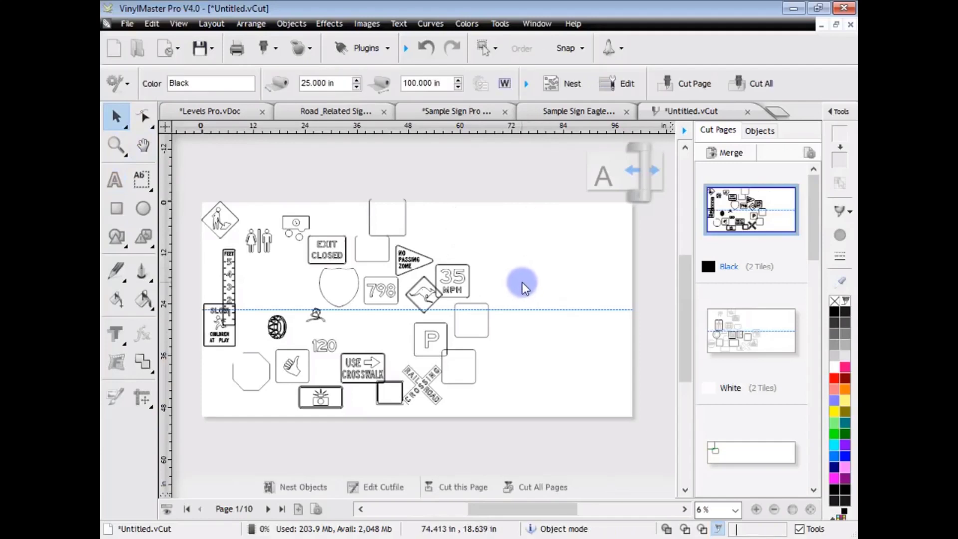
# Step: Look through the White and green (0,145,0) cut pages and return to the Black page
pyautogui.click(195, 50)
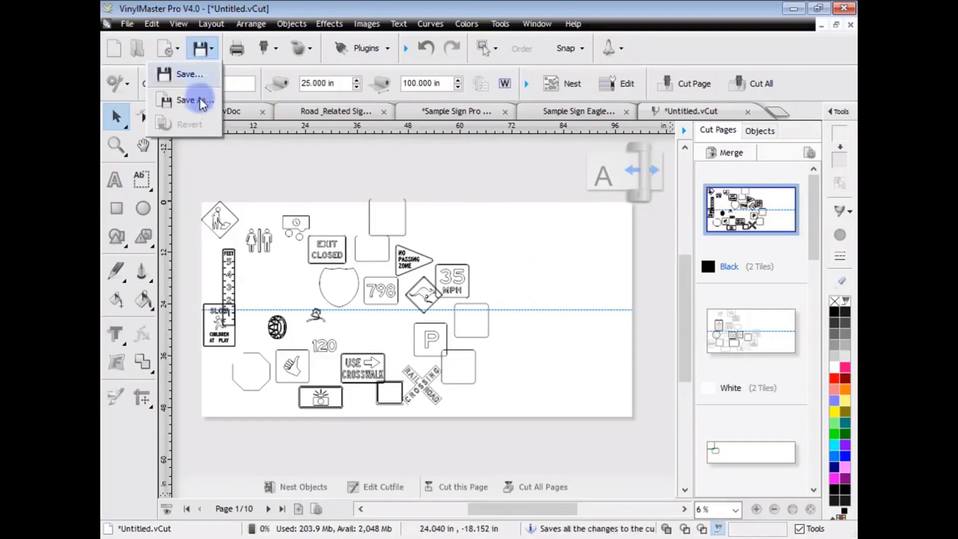
pyautogui.click(533, 233)
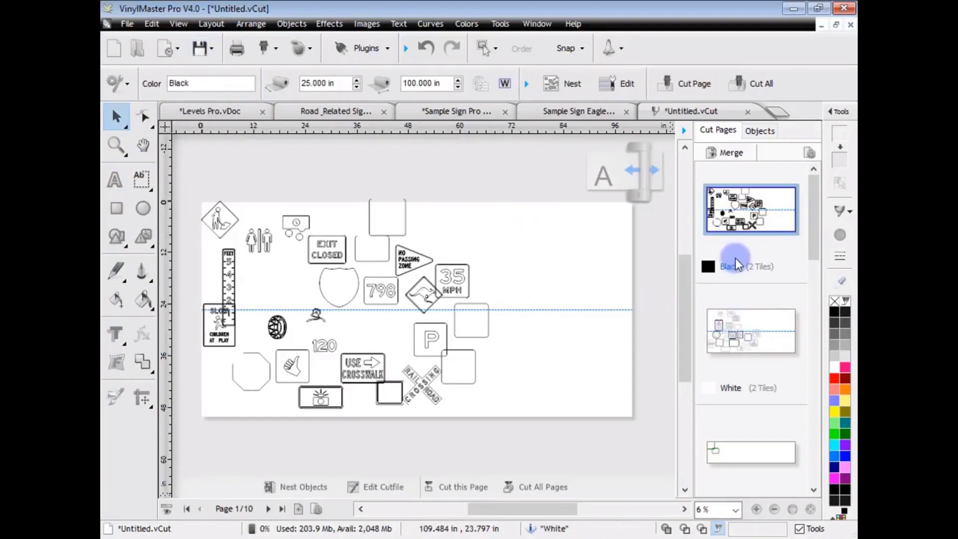
pyautogui.click(752, 327)
pyautogui.click(751, 439)
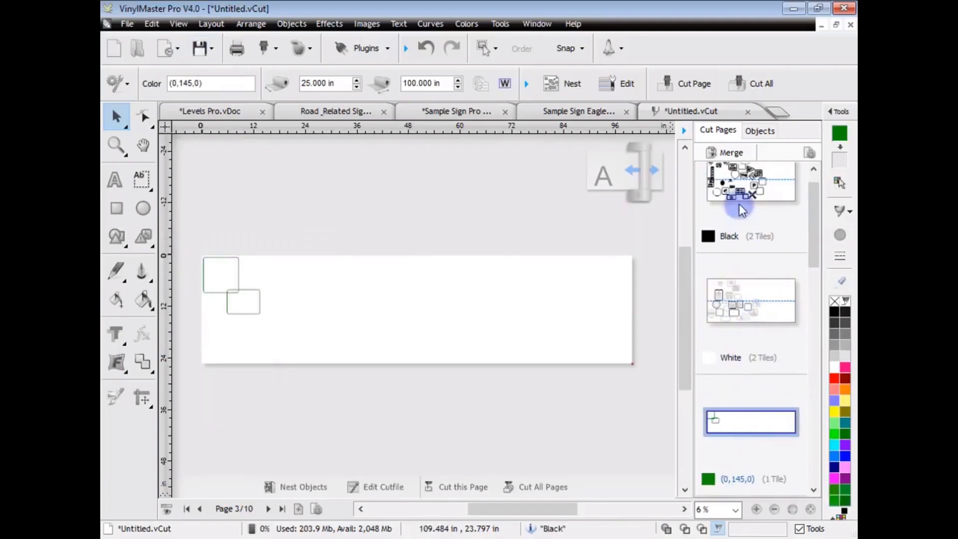
pyautogui.moveTo(822, 261); pyautogui.dragTo(823, 219)
pyautogui.click(774, 213)
pyautogui.click(520, 287)
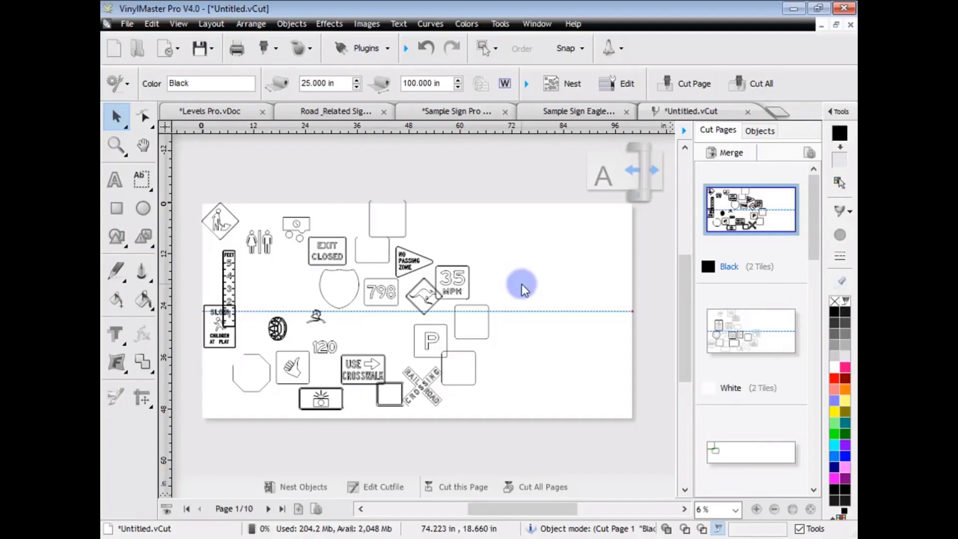
# Step: Nest the objects on the Black and White cut pages, and return to the Black page
pyautogui.click(560, 84)
pyautogui.click(561, 263)
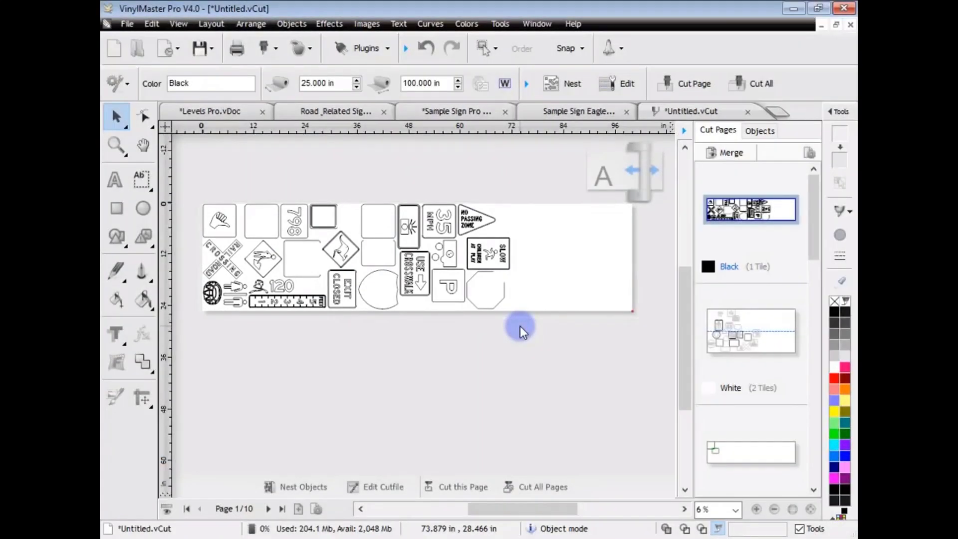
pyautogui.click(716, 318)
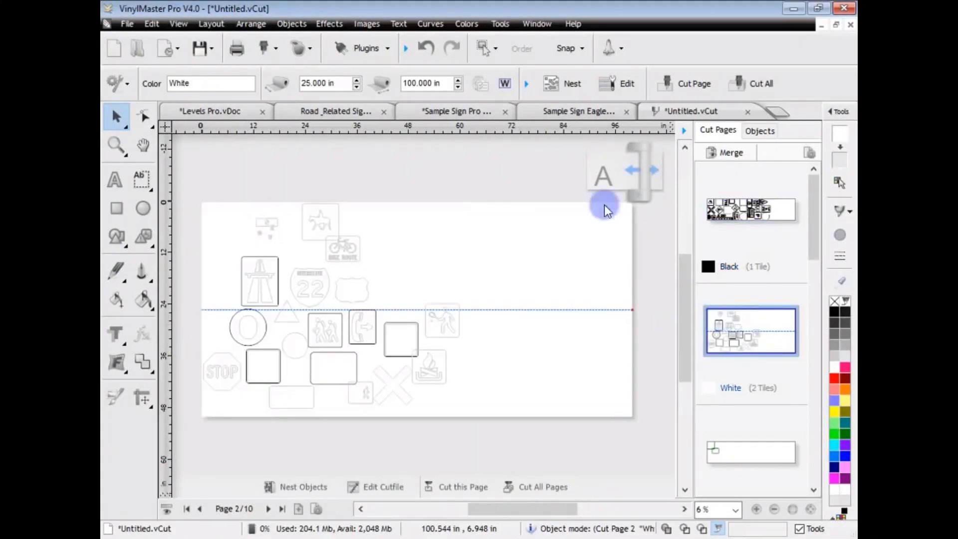
pyautogui.click(560, 84)
pyautogui.click(573, 244)
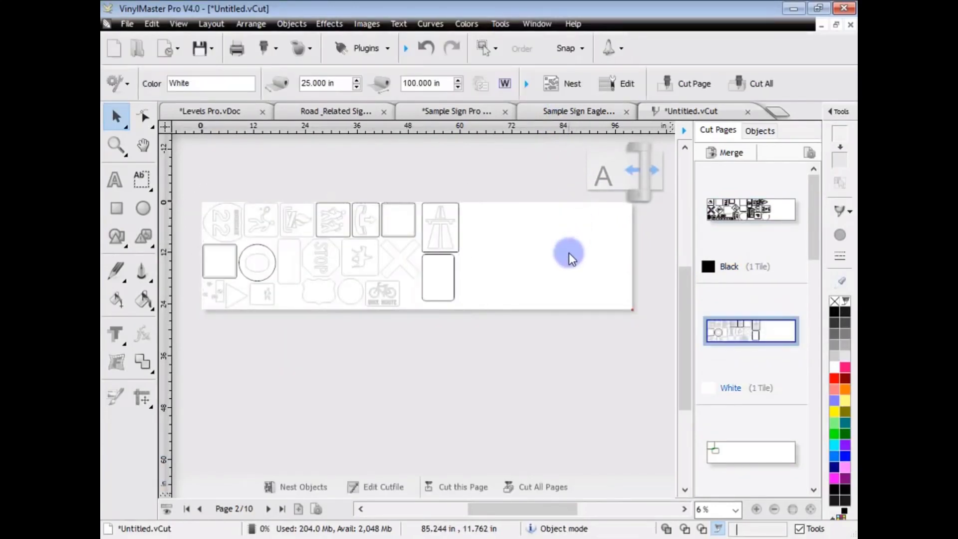
pyautogui.click(724, 216)
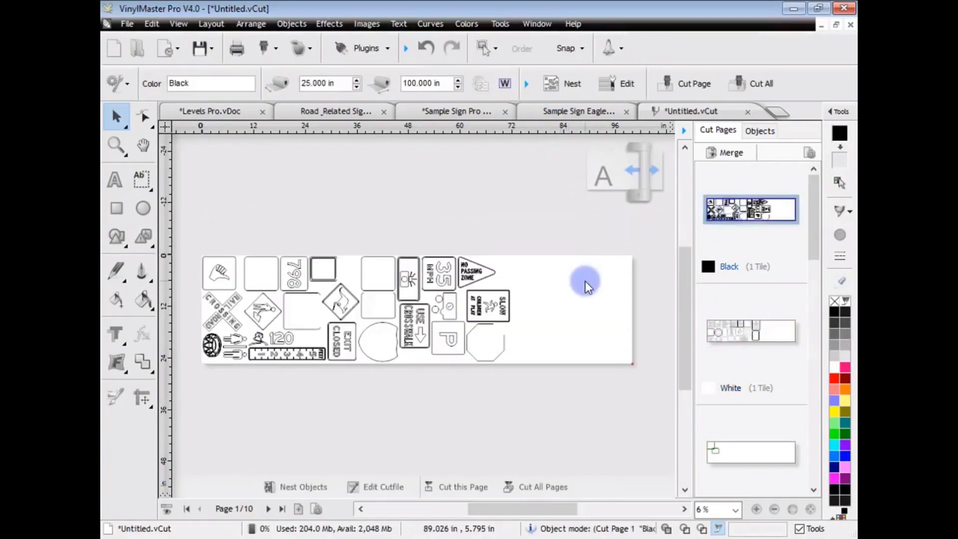
# Step: Send all colors of the Sample Sign Pro 07 artwork to the existing cut document, without registration marks
pyautogui.click(455, 112)
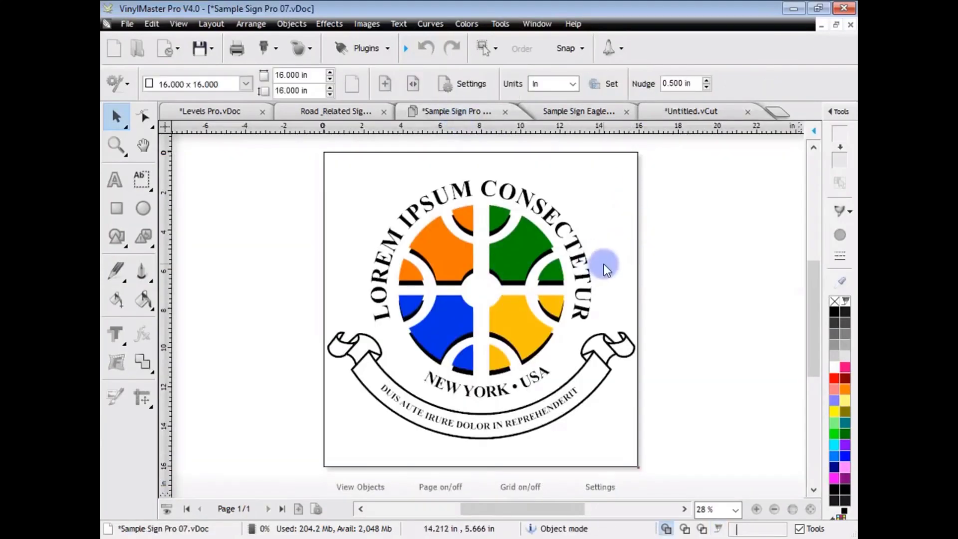
pyautogui.click(267, 49)
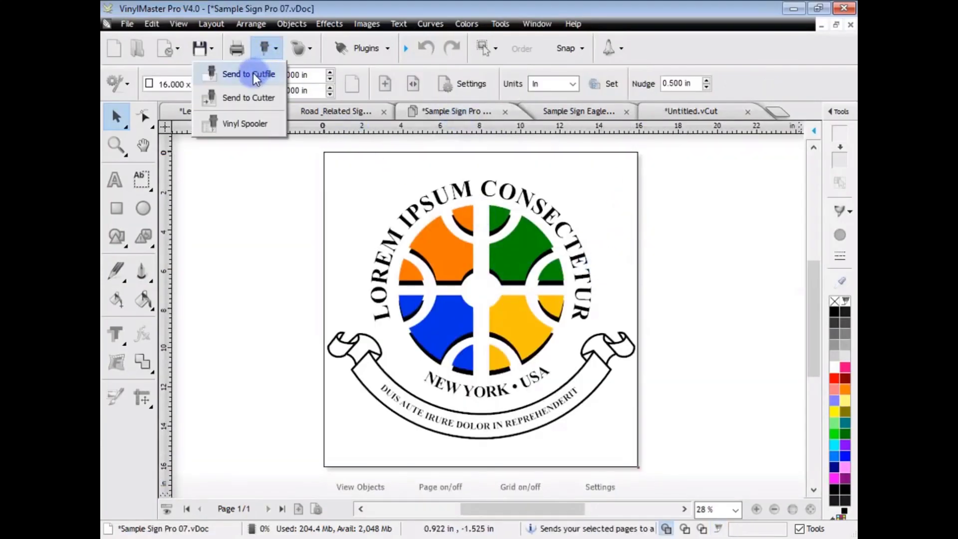
pyautogui.click(253, 73)
pyautogui.click(200, 75)
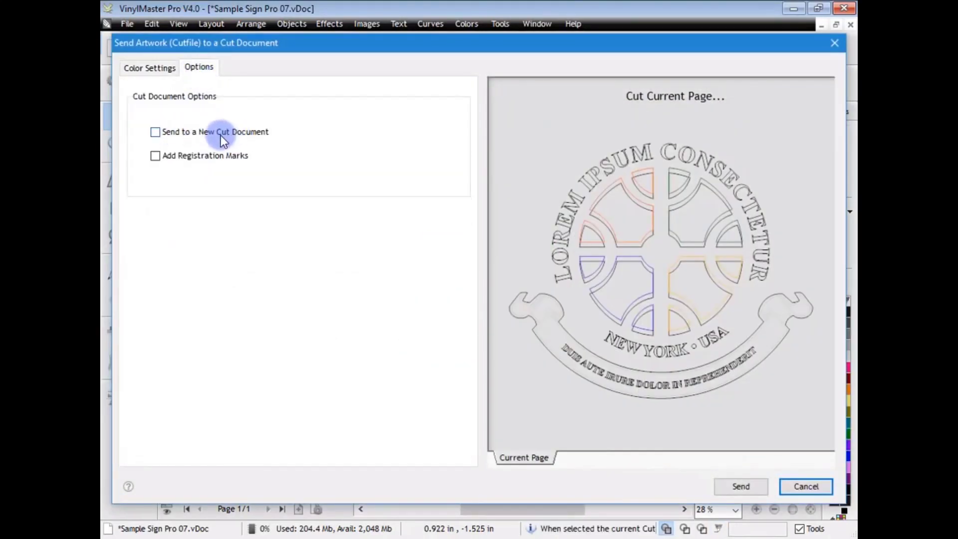
pyautogui.click(148, 68)
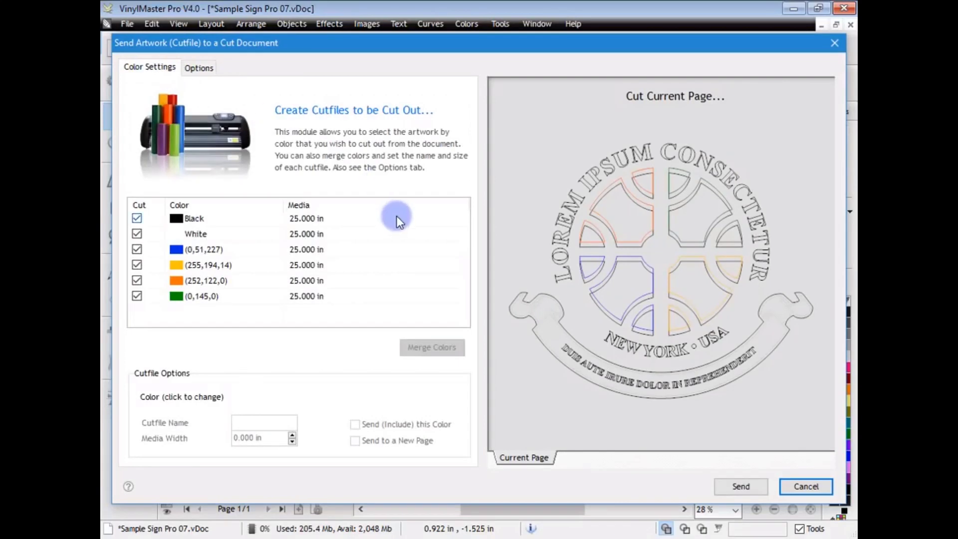
pyautogui.click(737, 487)
# Step: Examine where the Sample Sign Pro 07 pieces were added on the Black, White and green (0,145,0) cut pages
pyautogui.click(258, 354)
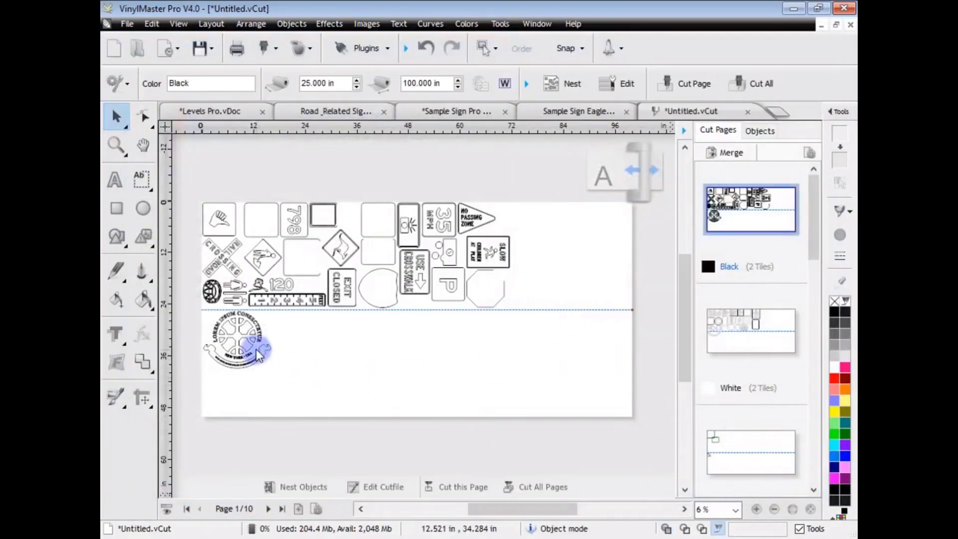
pyautogui.click(751, 330)
pyautogui.click(236, 334)
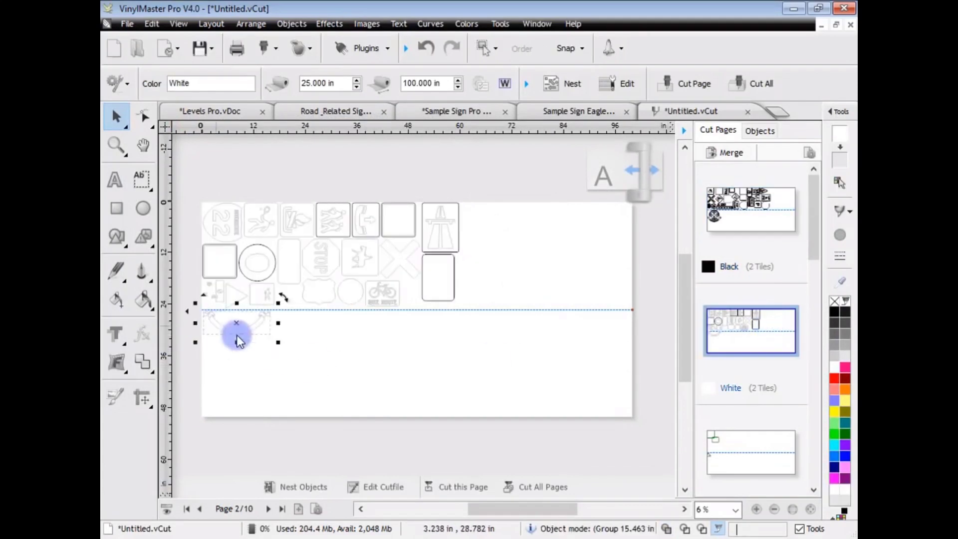
pyautogui.click(734, 453)
pyautogui.click(208, 324)
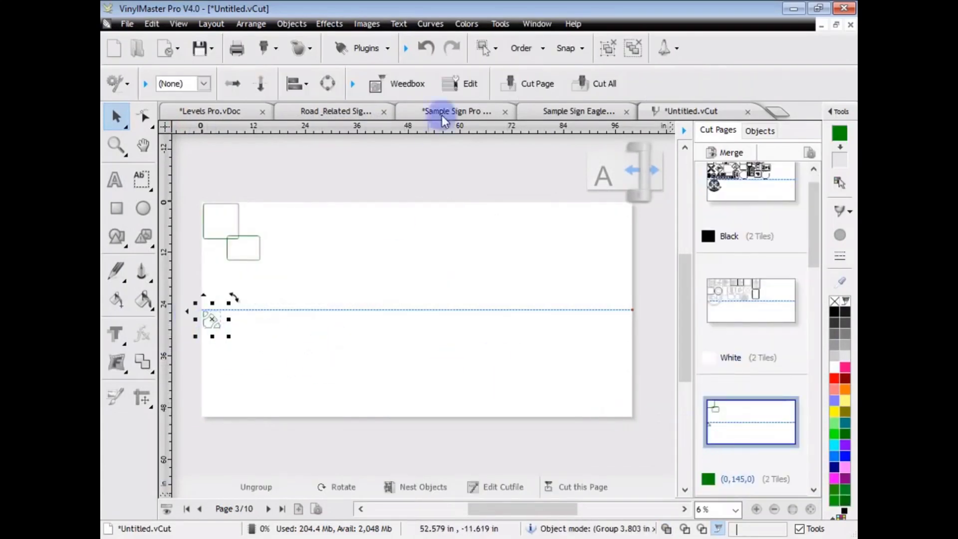
pyautogui.click(436, 112)
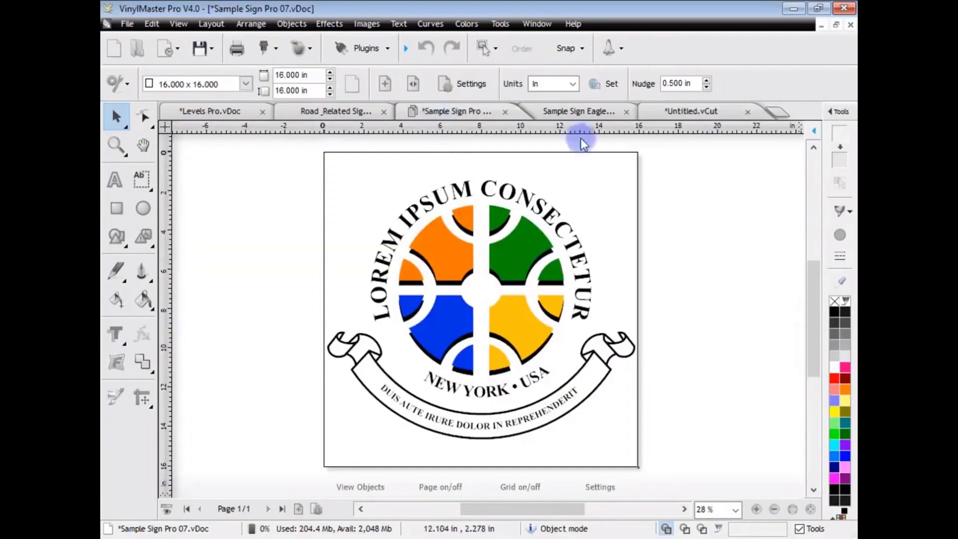
pyautogui.click(652, 113)
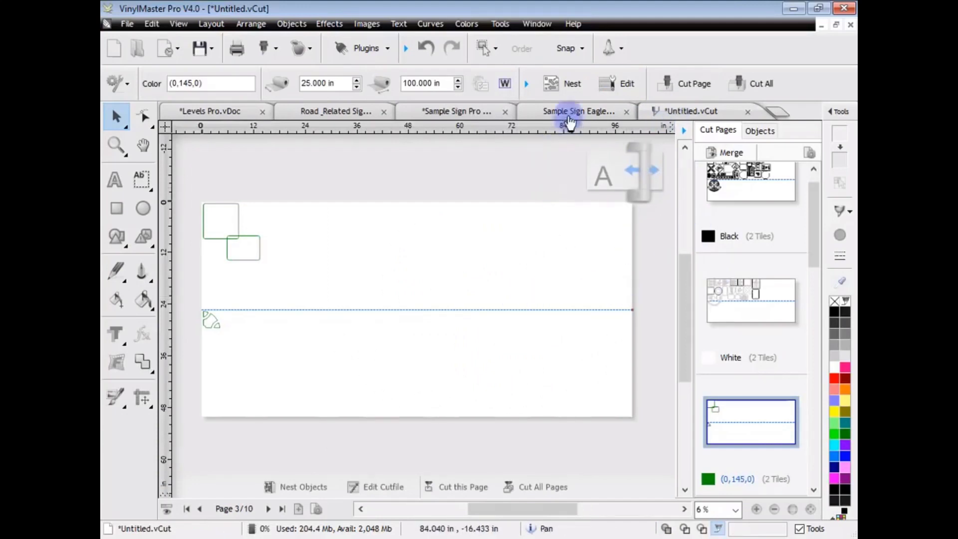
# Step: Nest the combined artwork on the green (0,145,0), White and Black cut pages
pyautogui.click(564, 83)
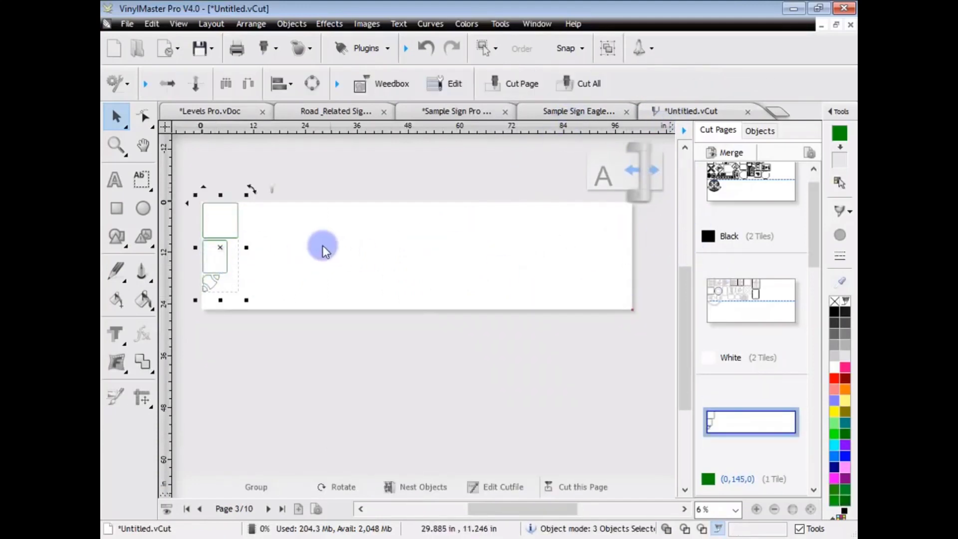
pyautogui.click(756, 272)
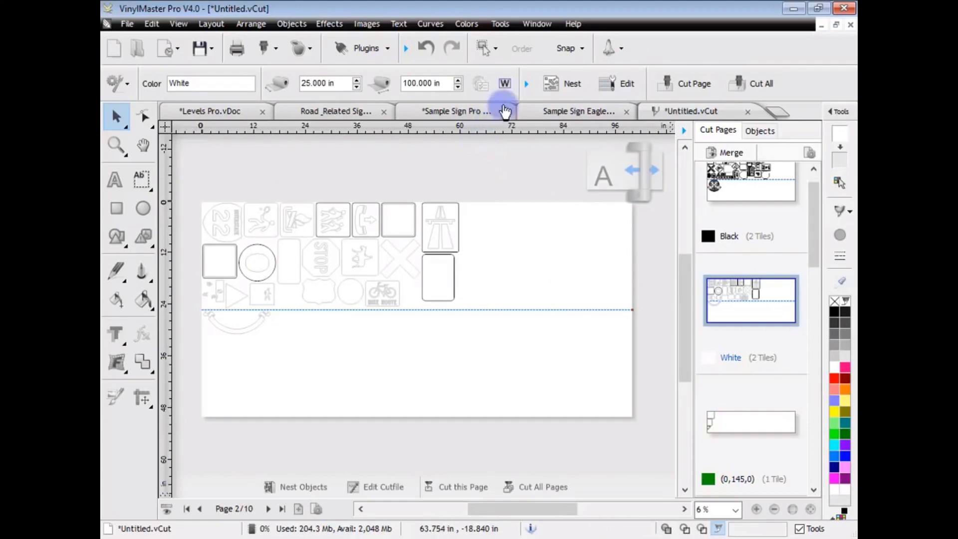
pyautogui.click(563, 86)
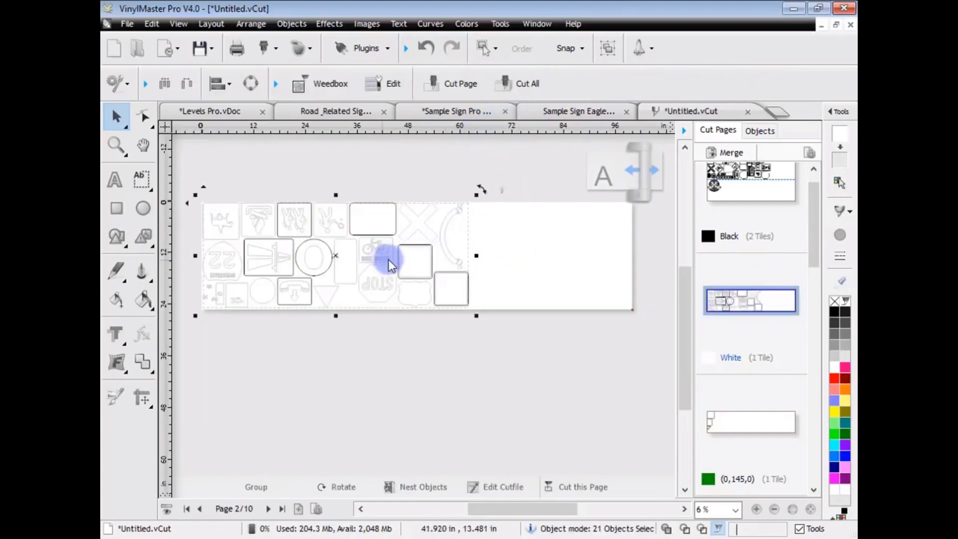
pyautogui.click(453, 242)
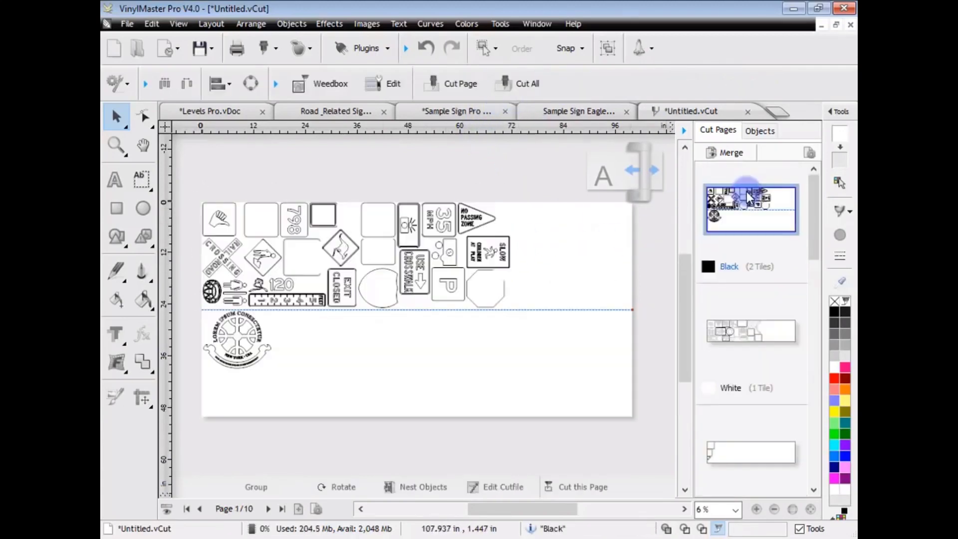
pyautogui.click(556, 85)
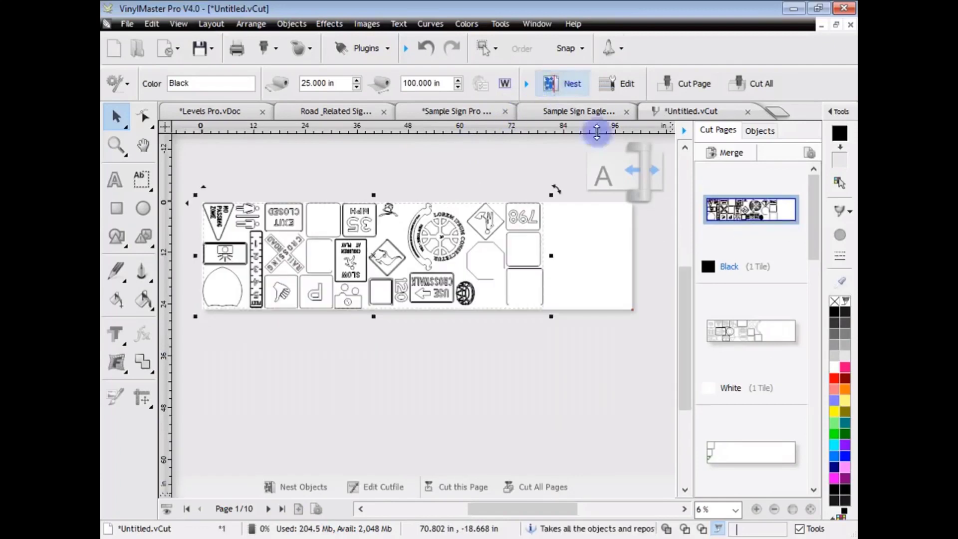
pyautogui.click(604, 328)
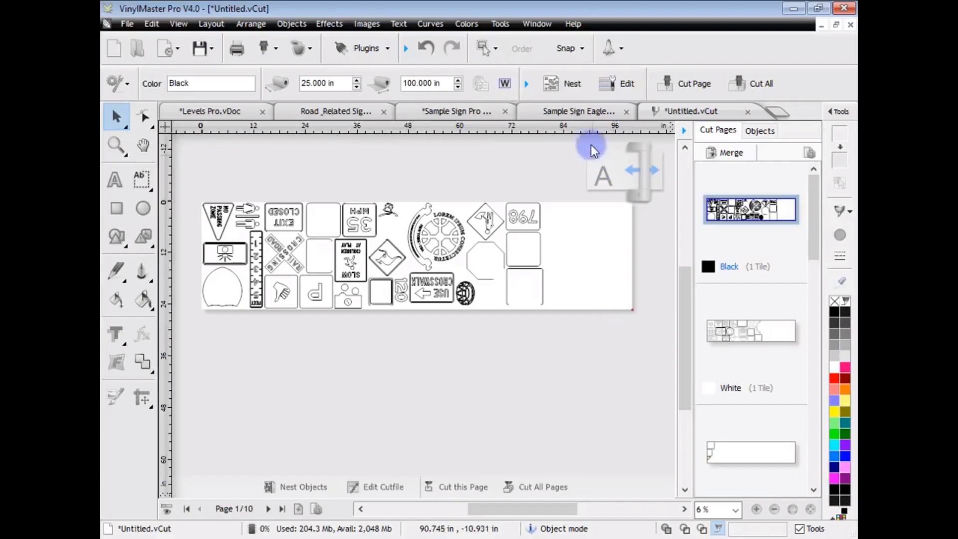
# Step: Check the overall width and height of the eagle artwork in the Sample Sign Eagle document
pyautogui.click(579, 113)
pyautogui.click(620, 254)
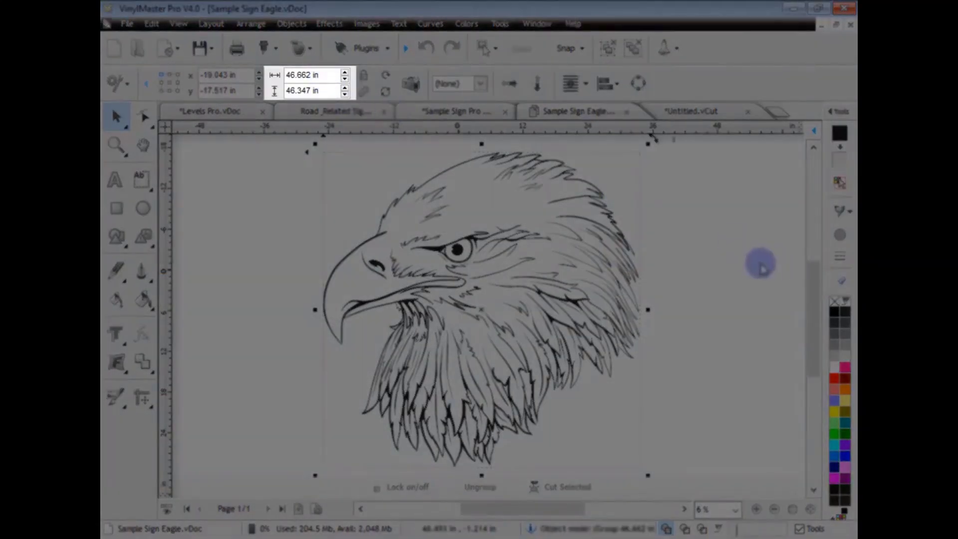
pyautogui.click(756, 264)
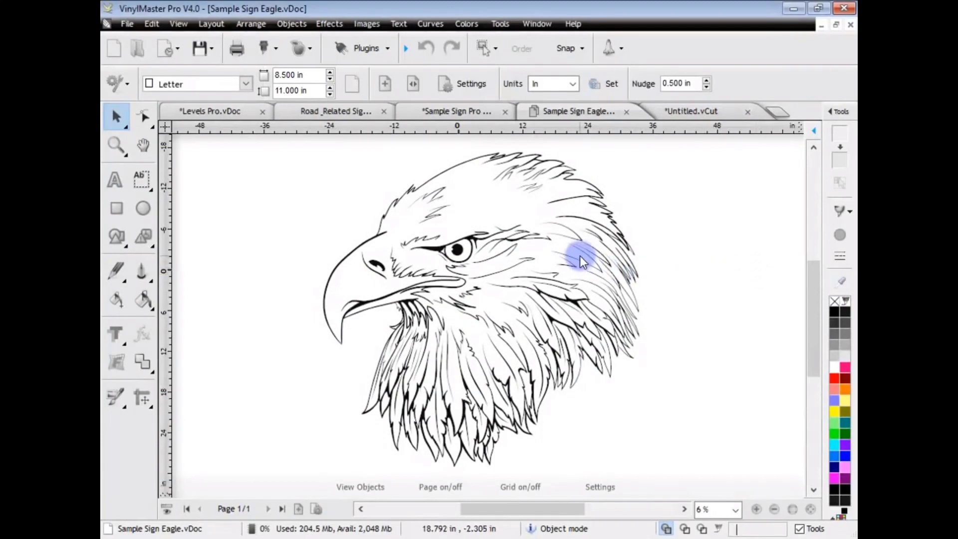
# Step: Send the eagle artwork to a new cut document, without registration marks
pyautogui.click(274, 50)
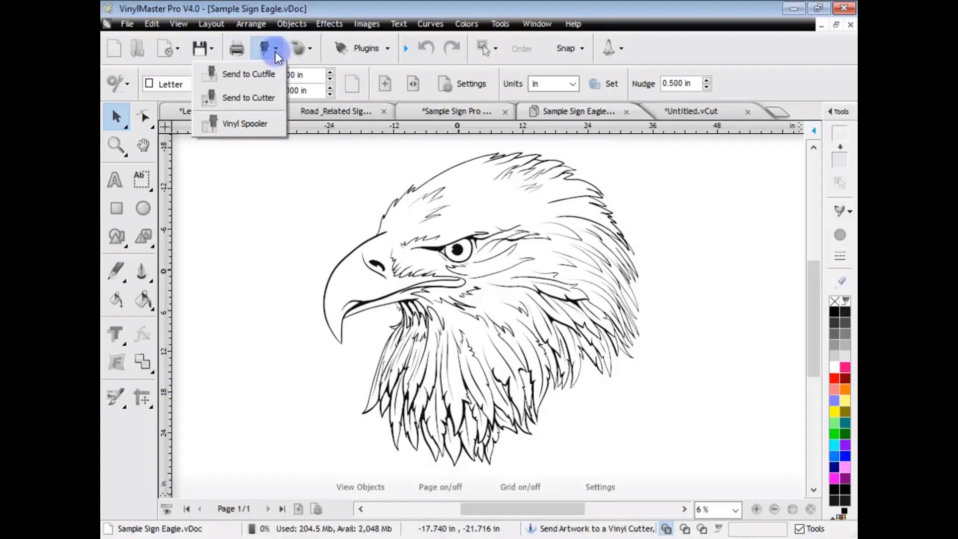
pyautogui.click(258, 74)
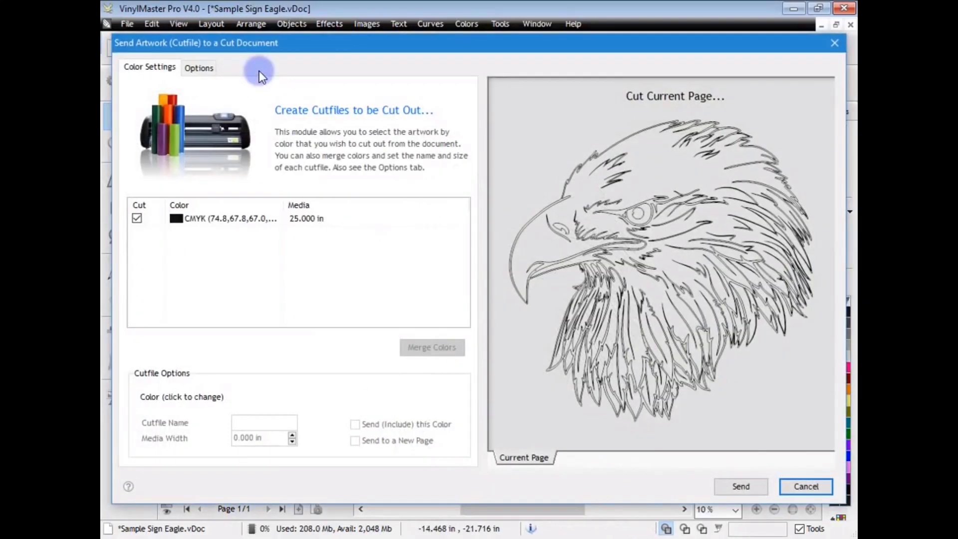
pyautogui.click(207, 73)
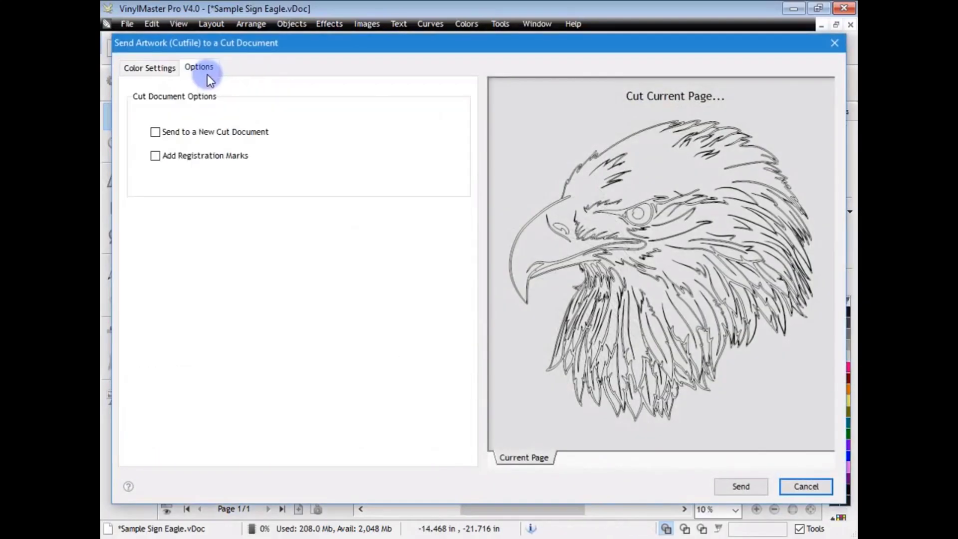
pyautogui.click(156, 133)
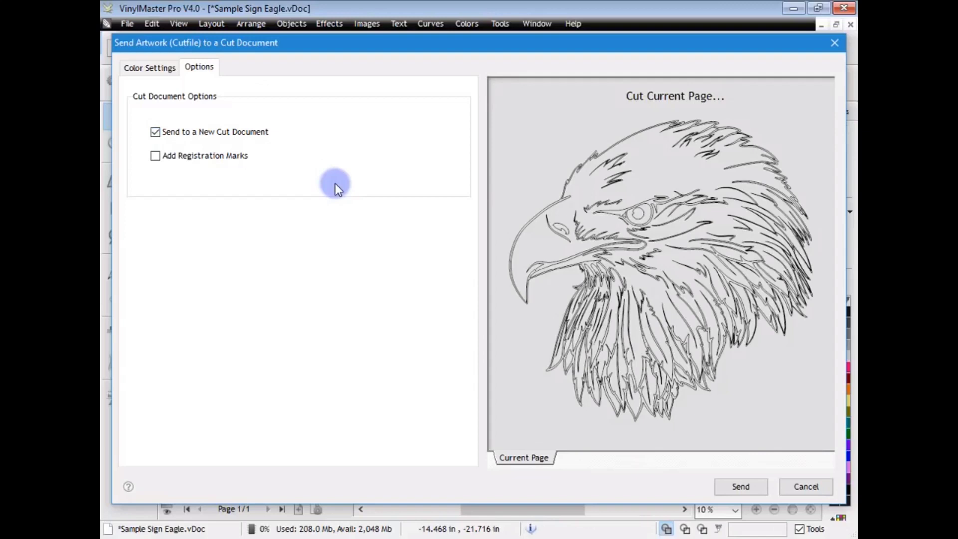
pyautogui.click(752, 487)
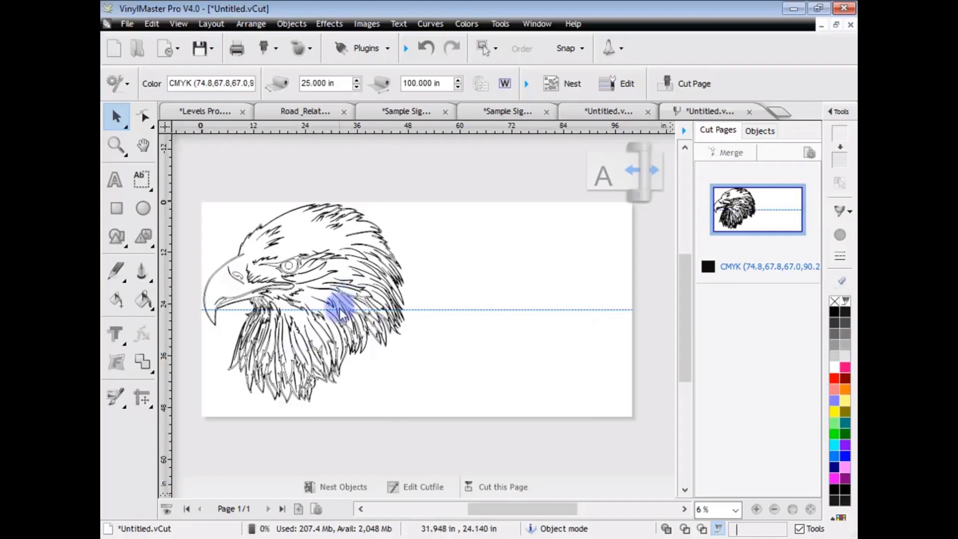
# Step: Open the eagle from the new cut page in the object editor and select it there
pyautogui.click(342, 271)
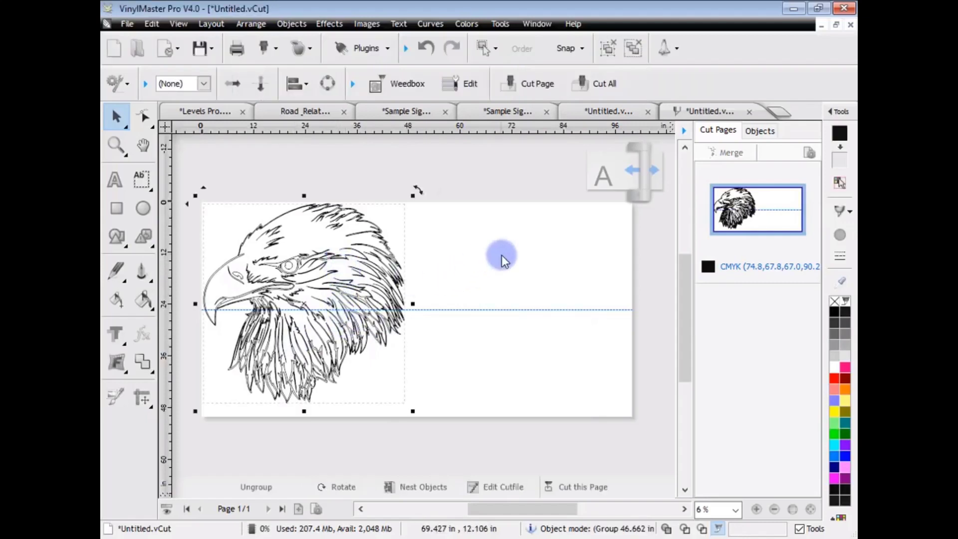
pyautogui.click(466, 85)
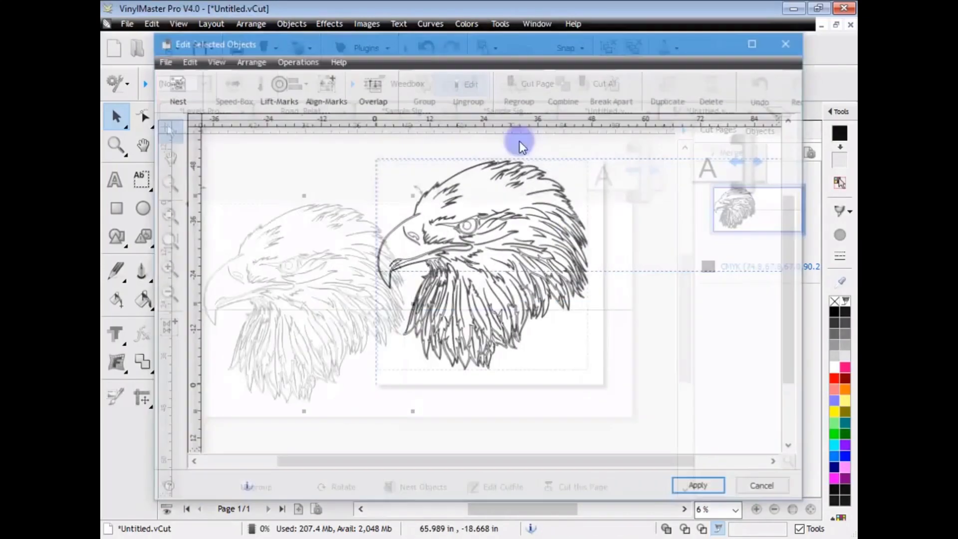
pyautogui.click(518, 210)
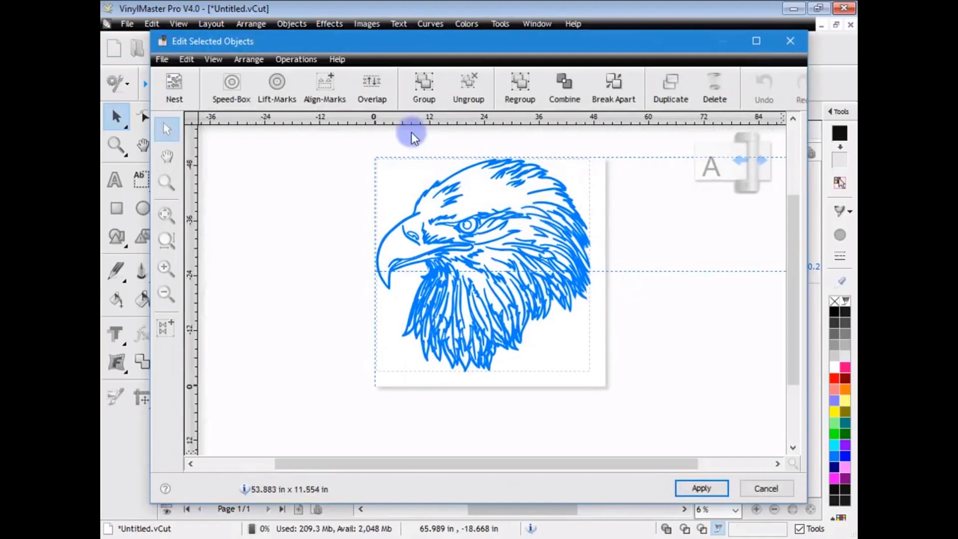
# Step: Try chopping the eagle along the horizontal tile line, inspect the cut near the beak, and undo the chop
pyautogui.moveTo(398, 124); pyautogui.dragTo(393, 169)
pyautogui.moveTo(378, 229); pyautogui.dragTo(369, 272)
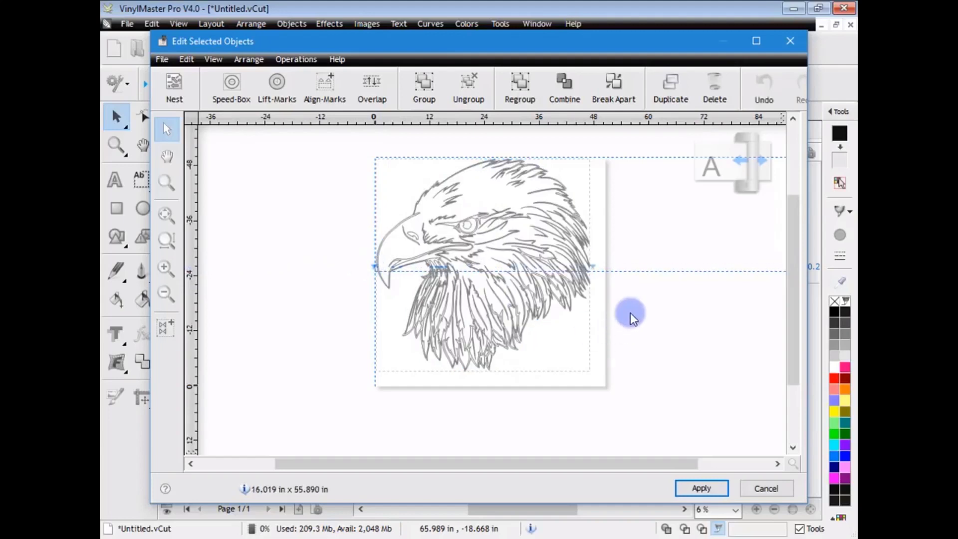
pyautogui.click(166, 184)
pyautogui.moveTo(349, 272); pyautogui.dragTo(422, 300)
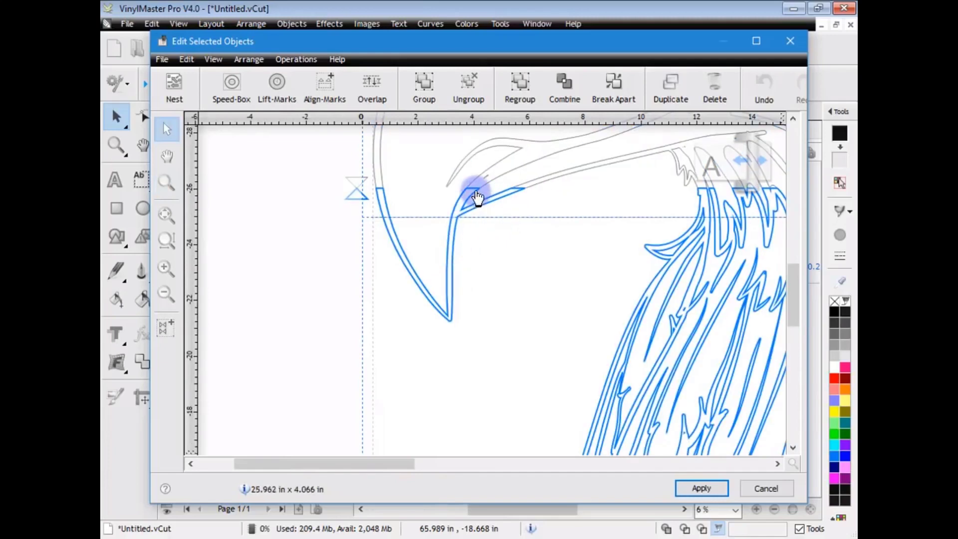
pyautogui.click(498, 157)
pyautogui.click(372, 85)
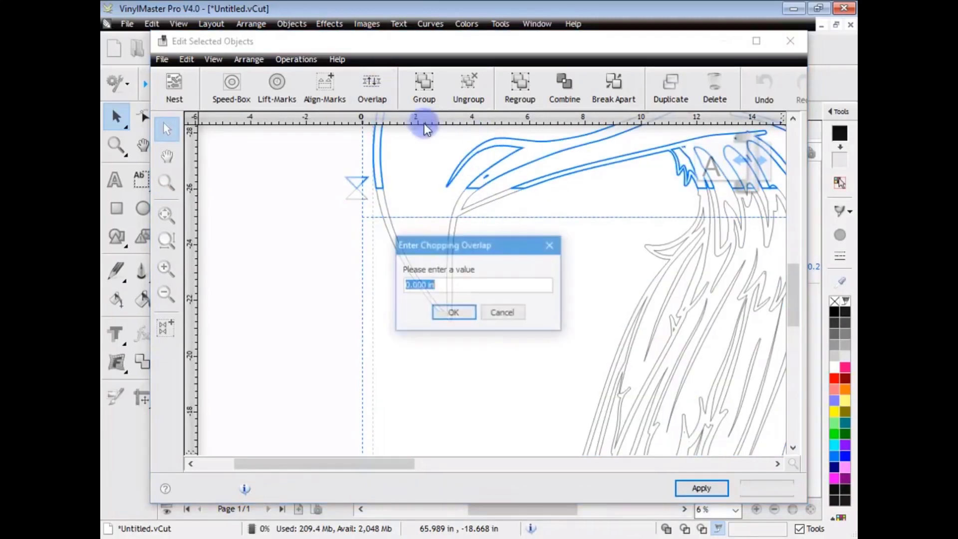
pyautogui.click(504, 313)
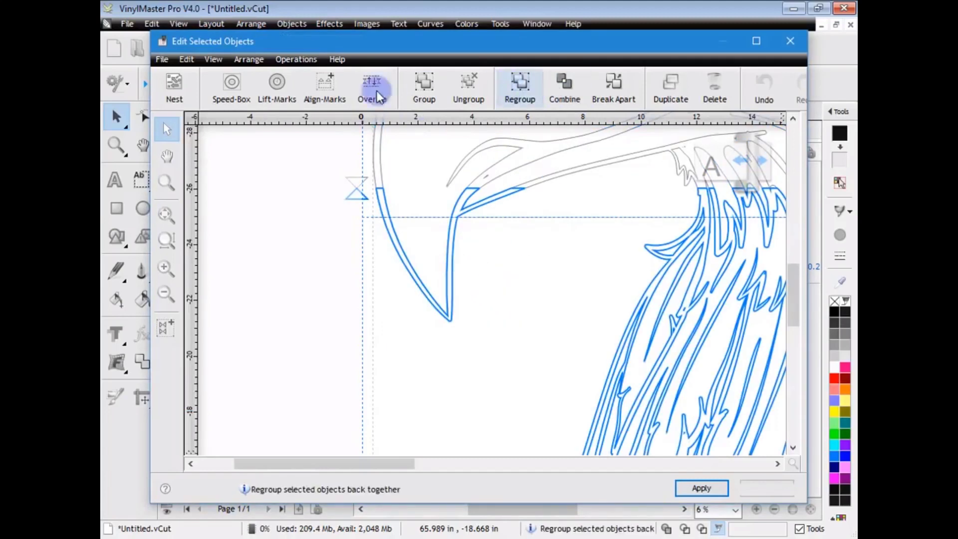
pyautogui.click(757, 93)
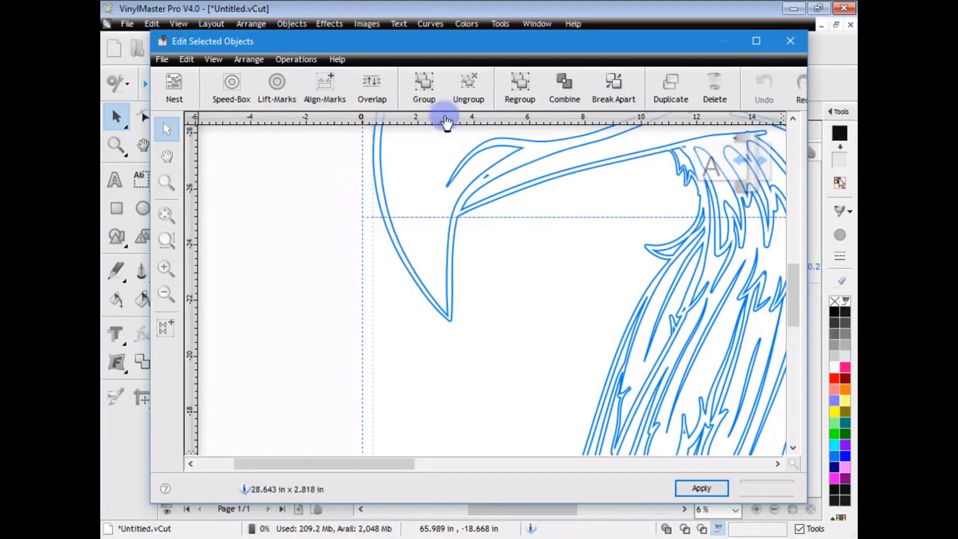
# Step: Set the chopping overlap to 0.5 in and chop the eagle into upper and lower pieces along the horizontal tile line
pyautogui.click(371, 85)
pyautogui.write('.5')
pyautogui.press('Return')
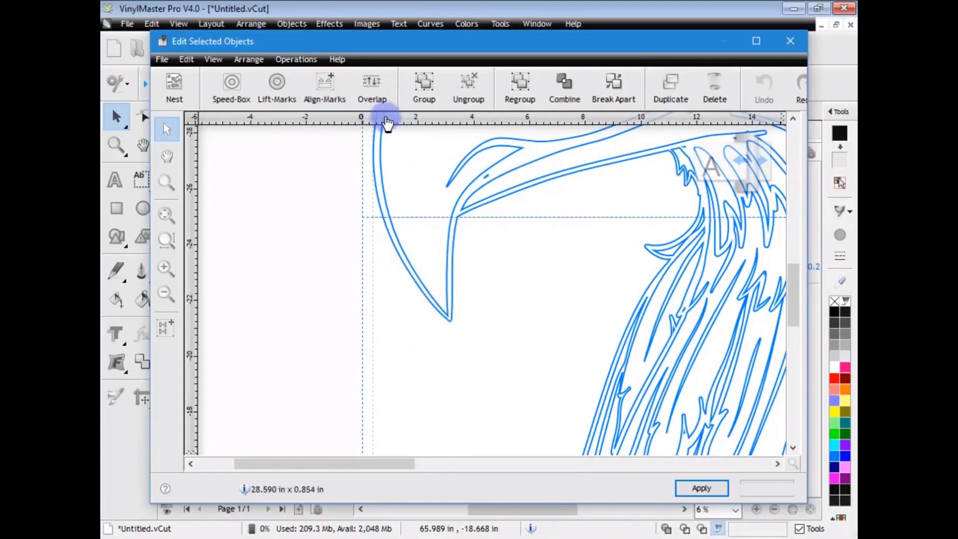
pyautogui.moveTo(384, 157); pyautogui.dragTo(375, 210)
pyautogui.click(478, 176)
pyautogui.click(467, 206)
pyautogui.click(463, 209)
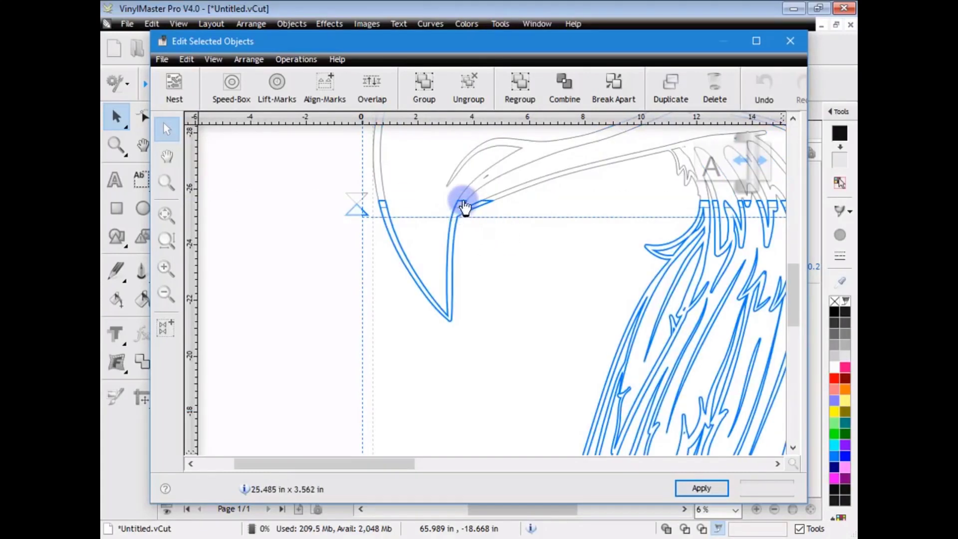
# Step: Compare the overlapping edges and alignment marks of both pieces at the beak and back feathers, and apply the chop
pyautogui.click(469, 189)
pyautogui.click(449, 237)
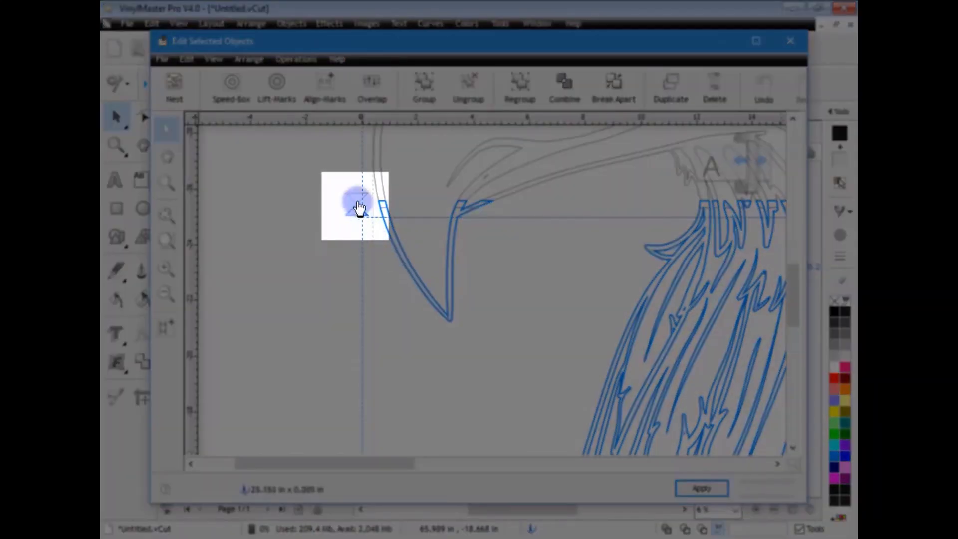
pyautogui.click(357, 205)
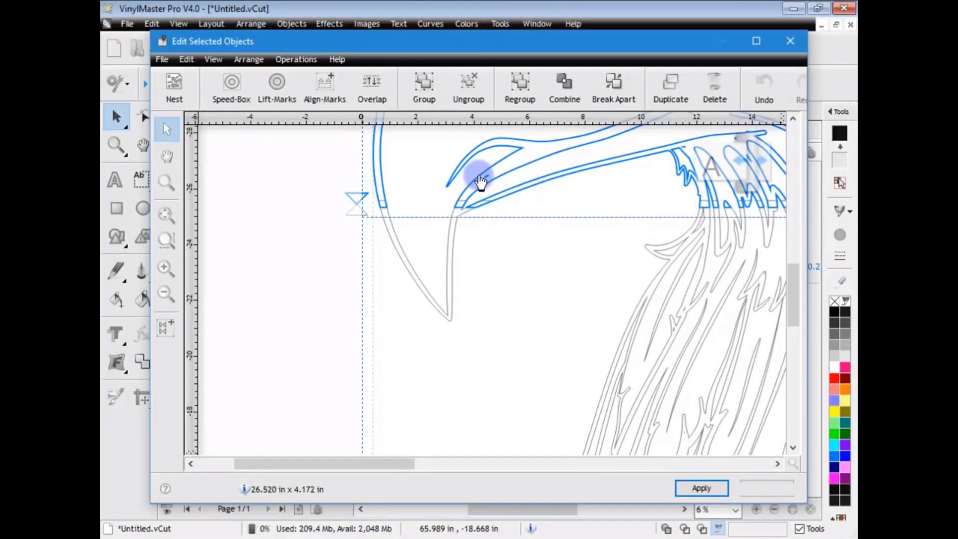
pyautogui.click(481, 183)
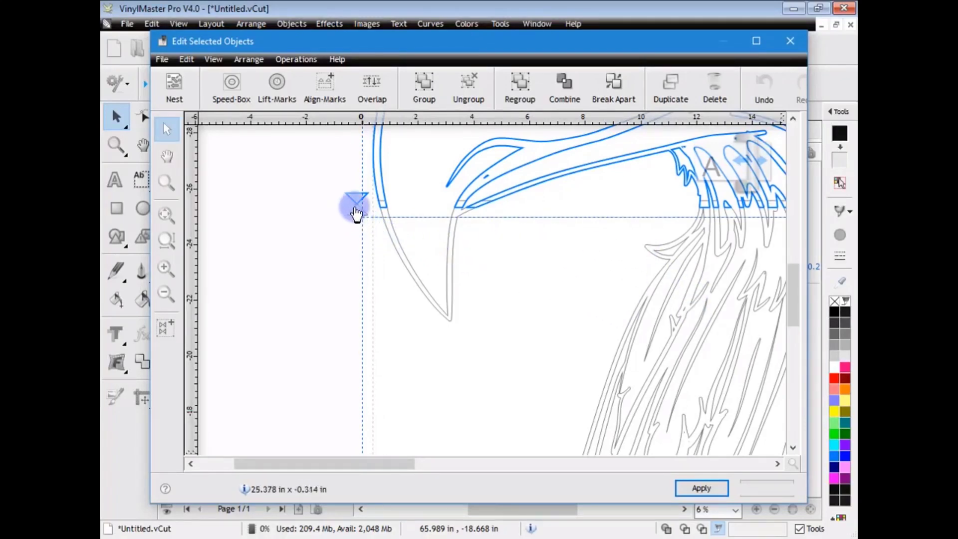
pyautogui.moveTo(391, 463); pyautogui.dragTo(720, 457)
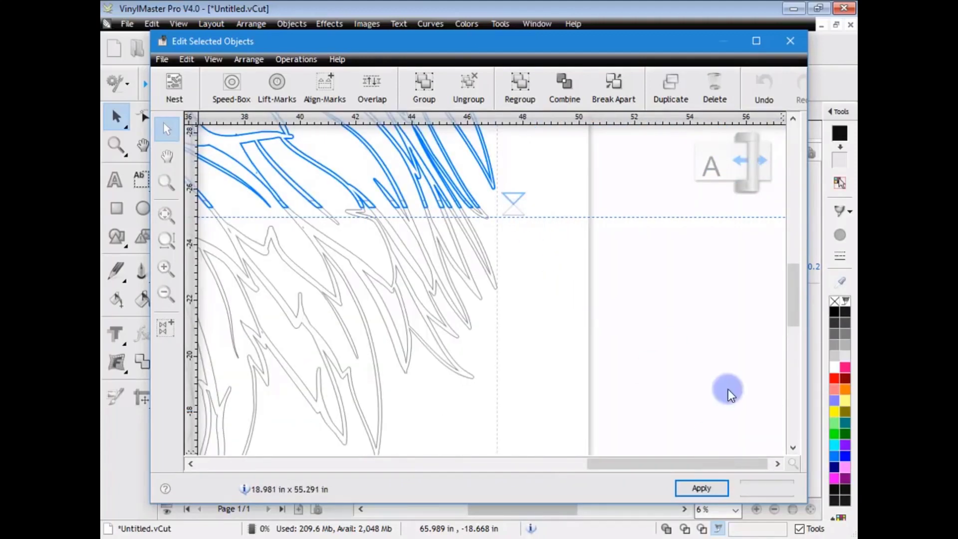
pyautogui.click(701, 488)
pyautogui.click(467, 276)
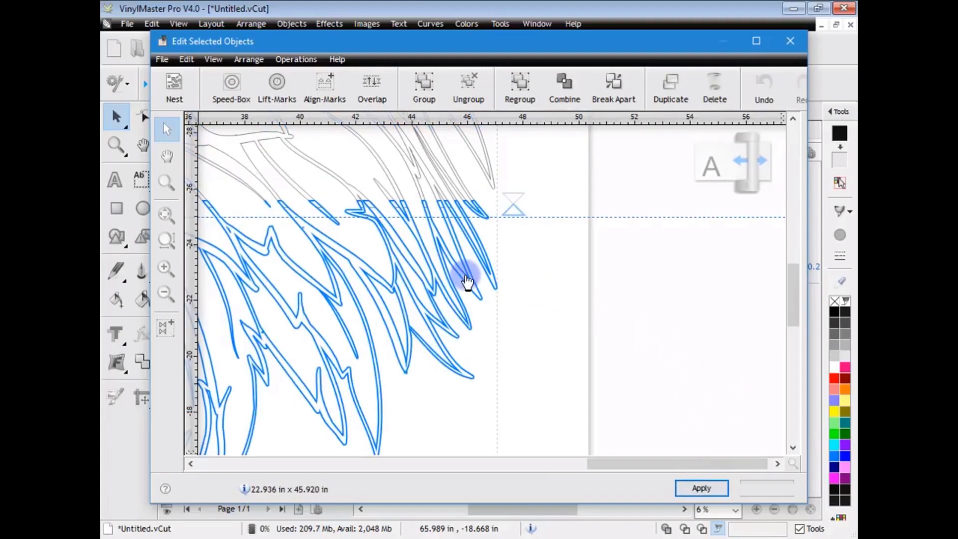
pyautogui.click(701, 488)
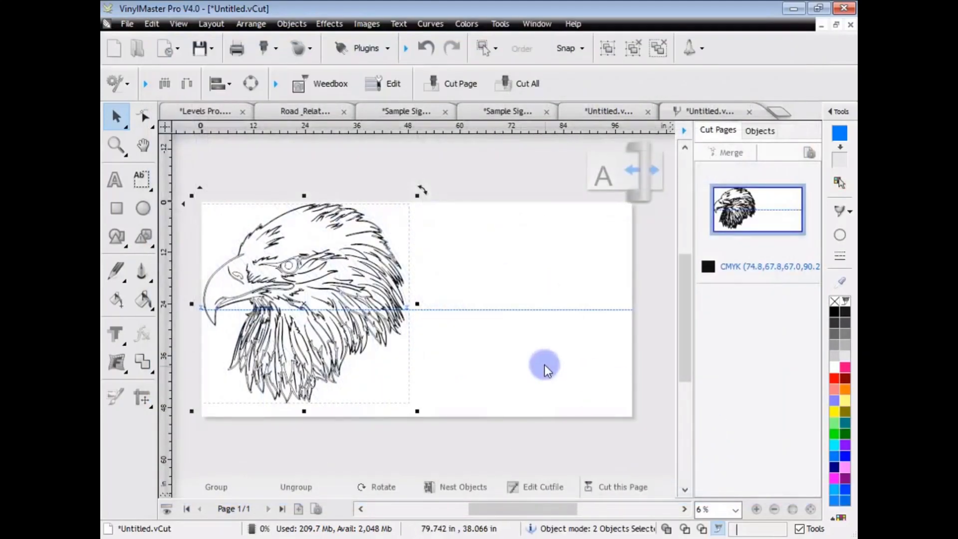
# Step: Pull the eagle's head and neck pieces apart and arrange them side by side within a single 25 in media width
pyautogui.click(359, 272)
pyautogui.moveTo(360, 271); pyautogui.dragTo(407, 258)
pyautogui.moveTo(335, 339); pyautogui.dragTo(366, 356)
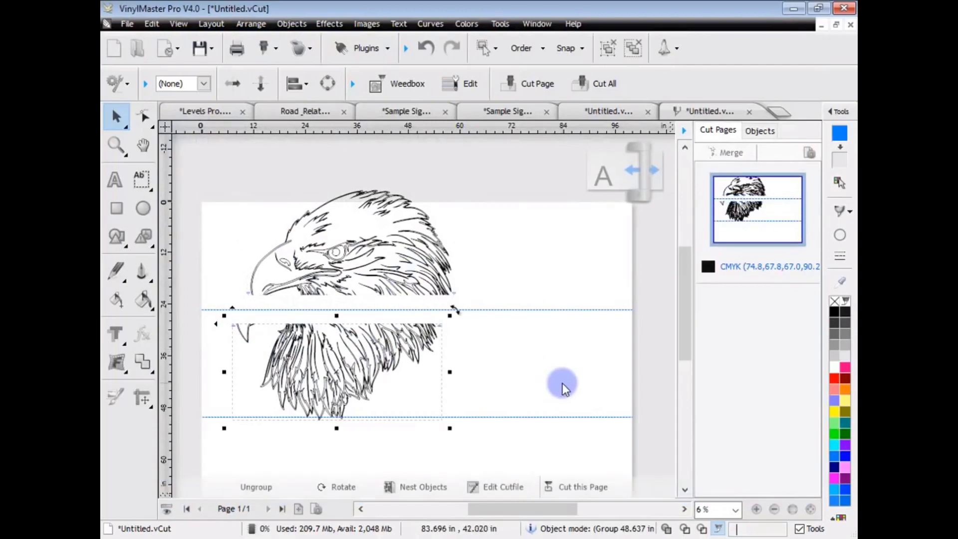
pyautogui.moveTo(391, 269); pyautogui.dragTo(359, 261)
pyautogui.click(353, 355)
pyautogui.moveTo(353, 355); pyautogui.dragTo(323, 350)
pyautogui.click(421, 274)
pyautogui.moveTo(422, 274); pyautogui.dragTo(621, 295)
pyautogui.moveTo(296, 343); pyautogui.dragTo(307, 252)
pyautogui.moveTo(449, 261)
pyautogui.mouseDown()
pyautogui.moveTo(434, 246)
pyautogui.moveTo(432, 257)
pyautogui.mouseUp()
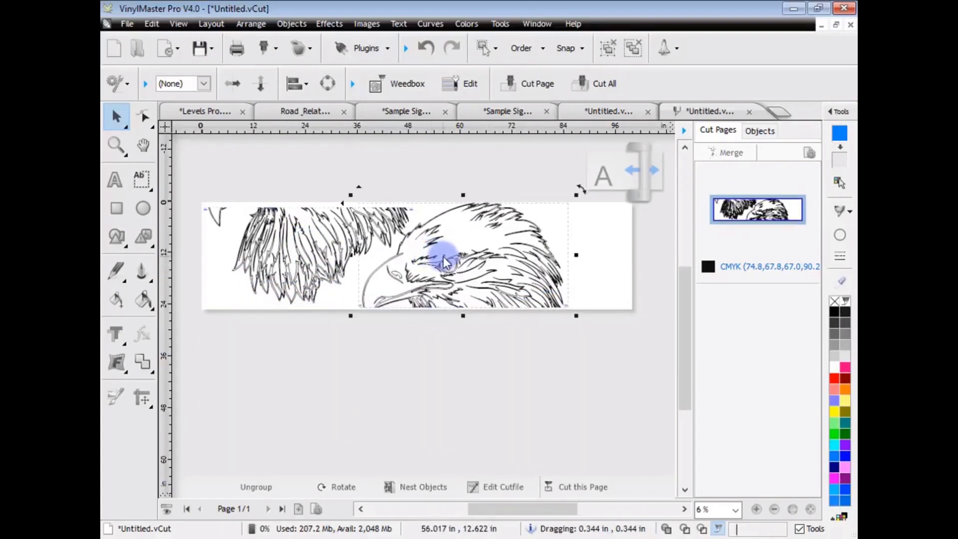
pyautogui.click(503, 344)
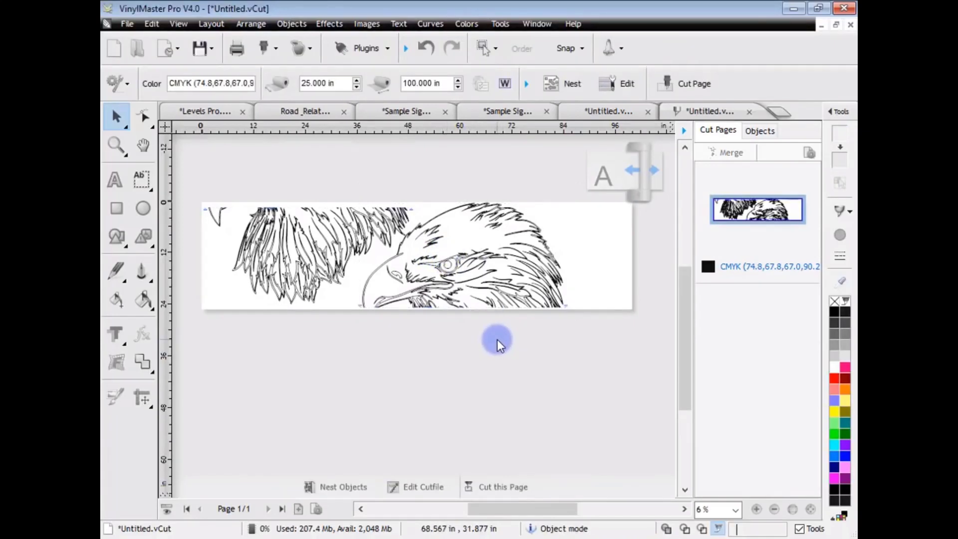
# Step: Move the head piece onto the second tile below the neck piece and preview both tiles for cutting without sending them
pyautogui.moveTo(482, 213); pyautogui.dragTo(353, 329)
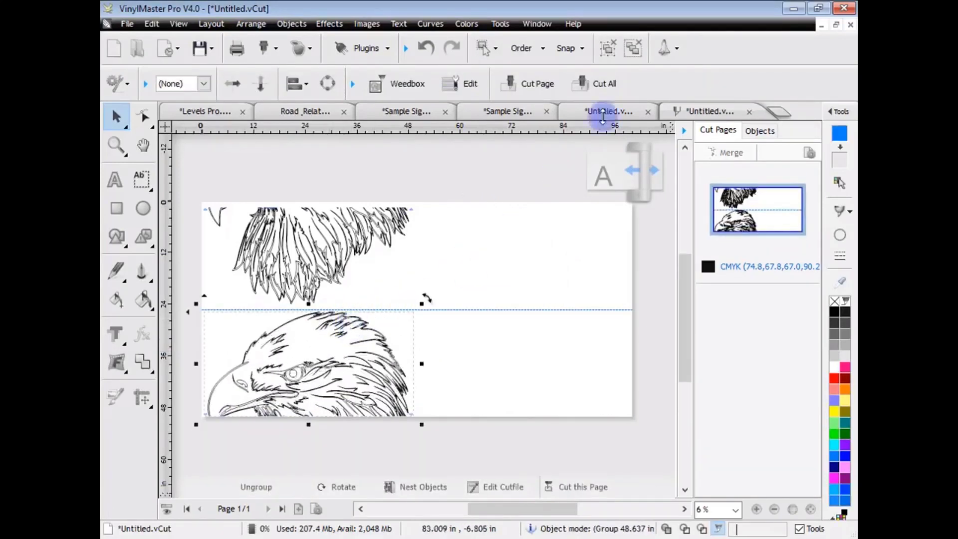
pyautogui.click(599, 87)
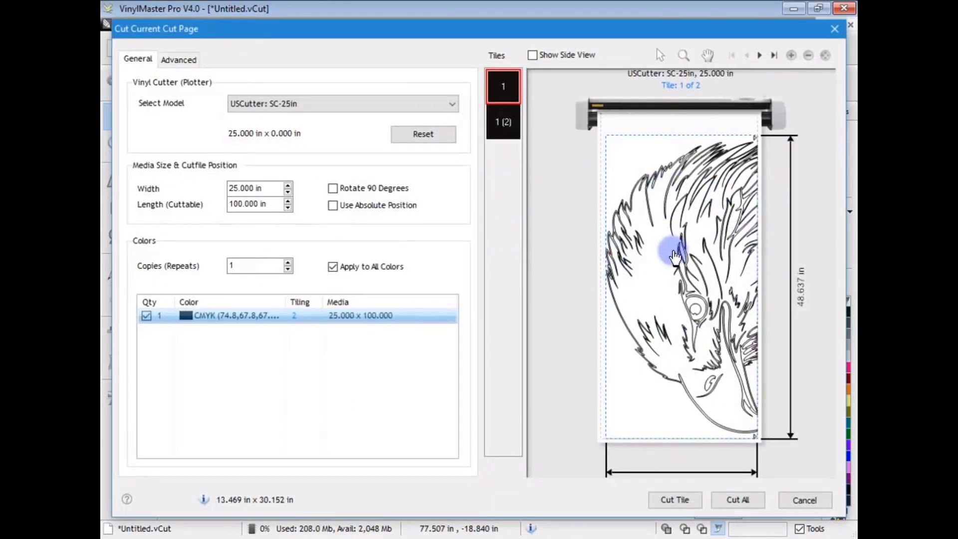
pyautogui.click(503, 122)
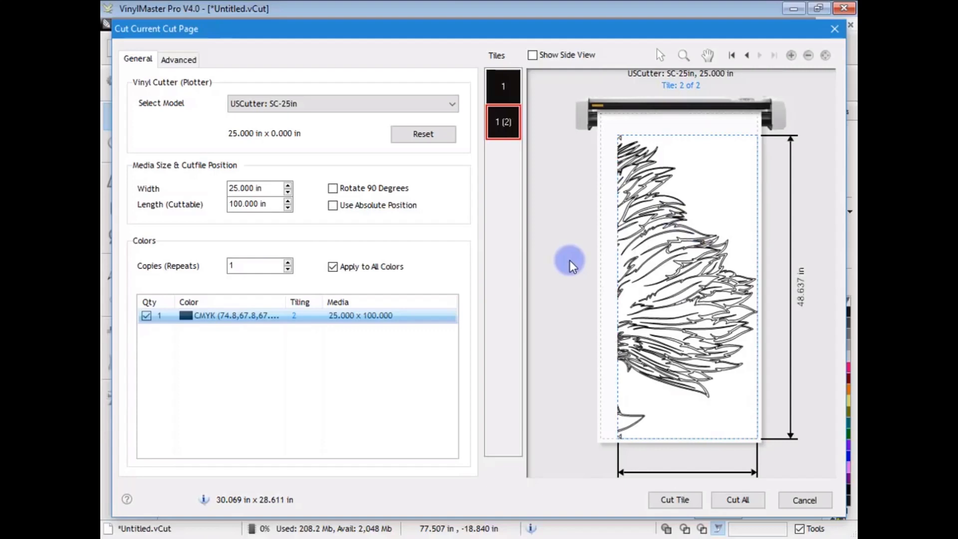
pyautogui.click(802, 497)
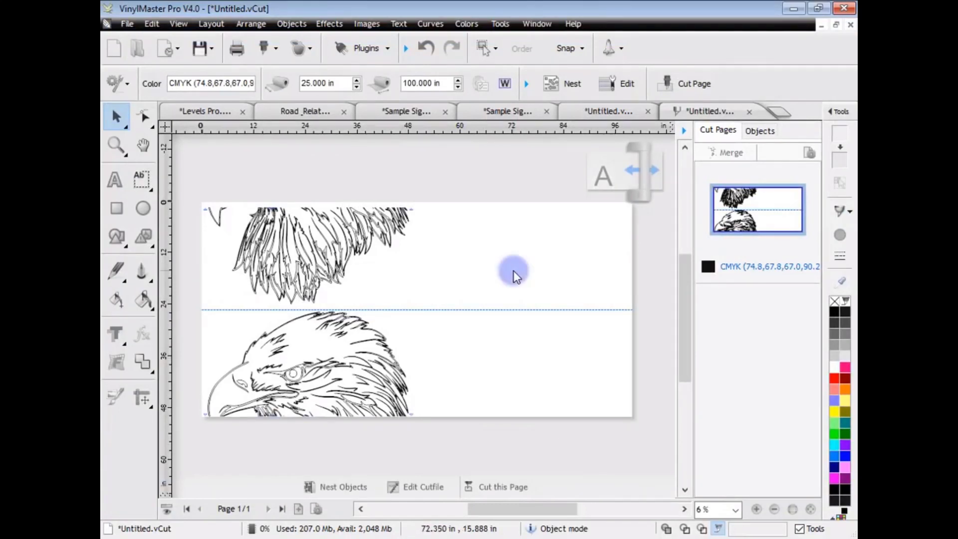
# Step: Close both untitled cut documents, the nested multi-sign one and the one with the chopped eagle
pyautogui.click(510, 113)
pyautogui.click(571, 119)
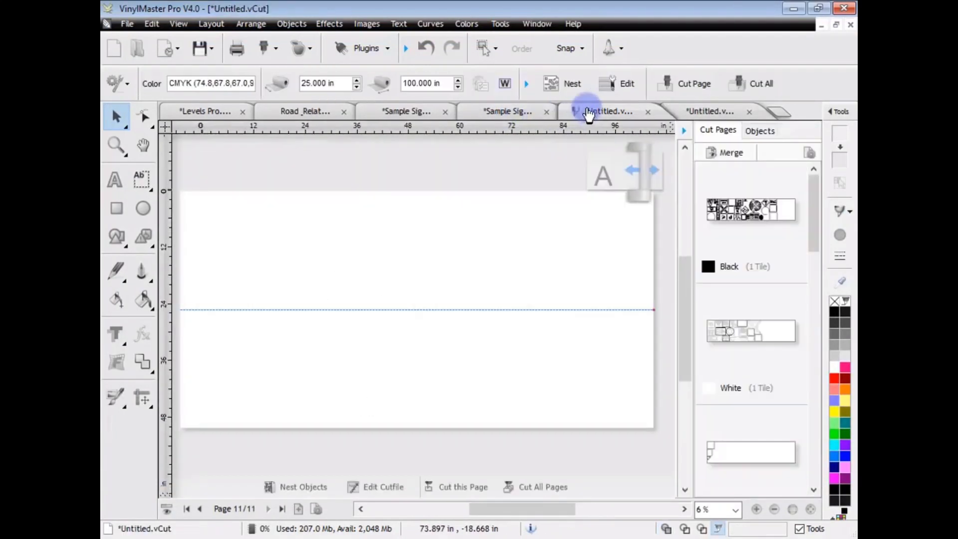
pyautogui.click(647, 110)
pyautogui.click(489, 327)
pyautogui.click(720, 111)
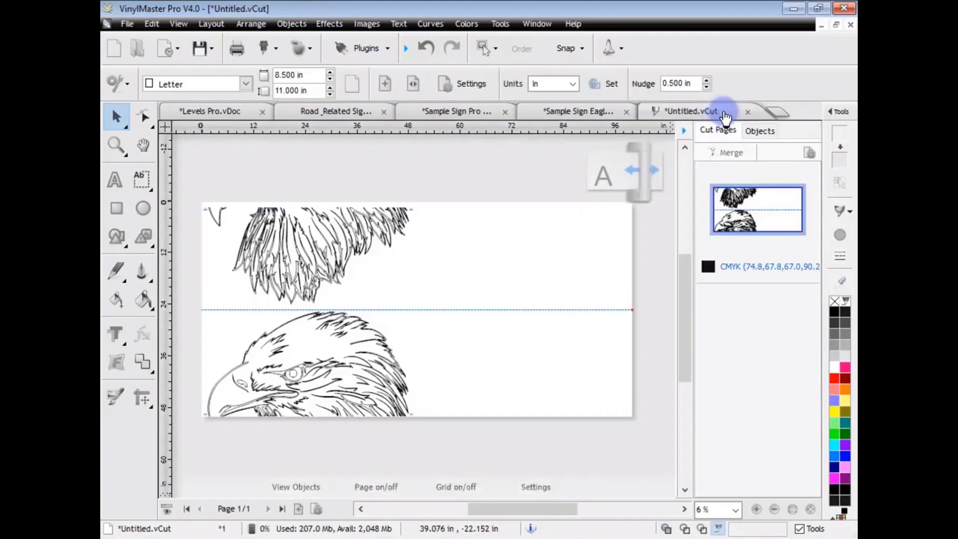
pyautogui.click(748, 112)
pyautogui.click(503, 323)
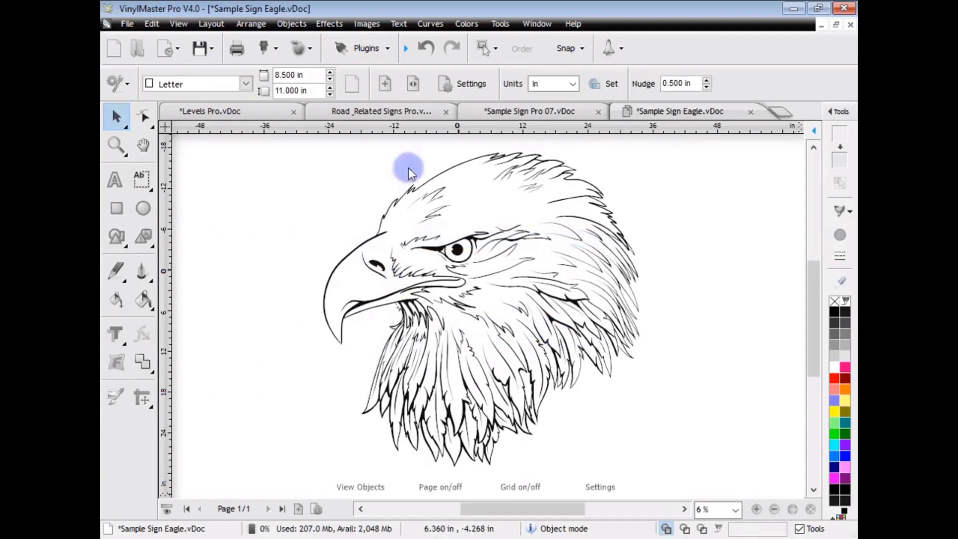
# Step: Open the Sample Sign Pro 05.vDoc artwork
pyautogui.click(142, 45)
pyautogui.moveTo(847, 148); pyautogui.dragTo(839, 240)
pyautogui.doubleClick(434, 290)
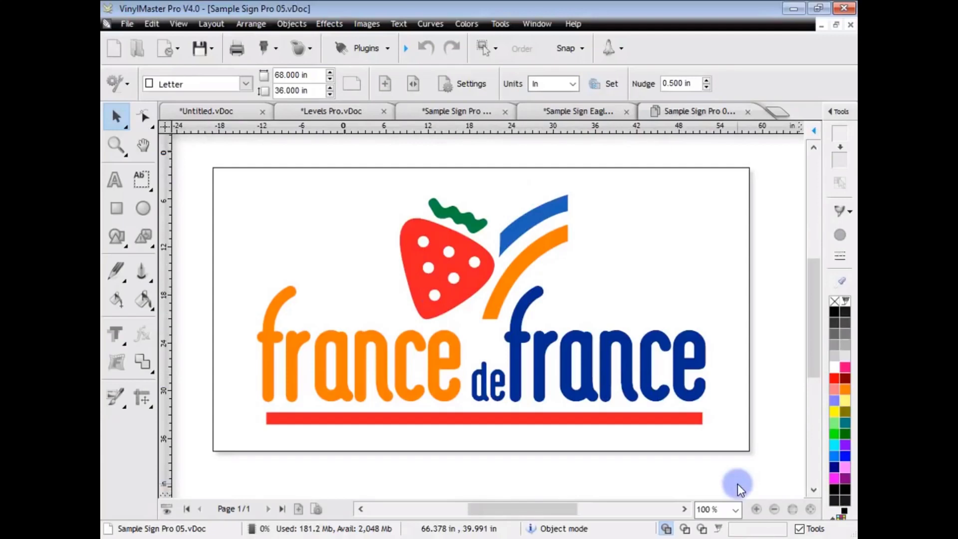
# Step: Send the france de france artwork to a cutfile separated by color and open the Rust Orange cut page
pyautogui.click(276, 47)
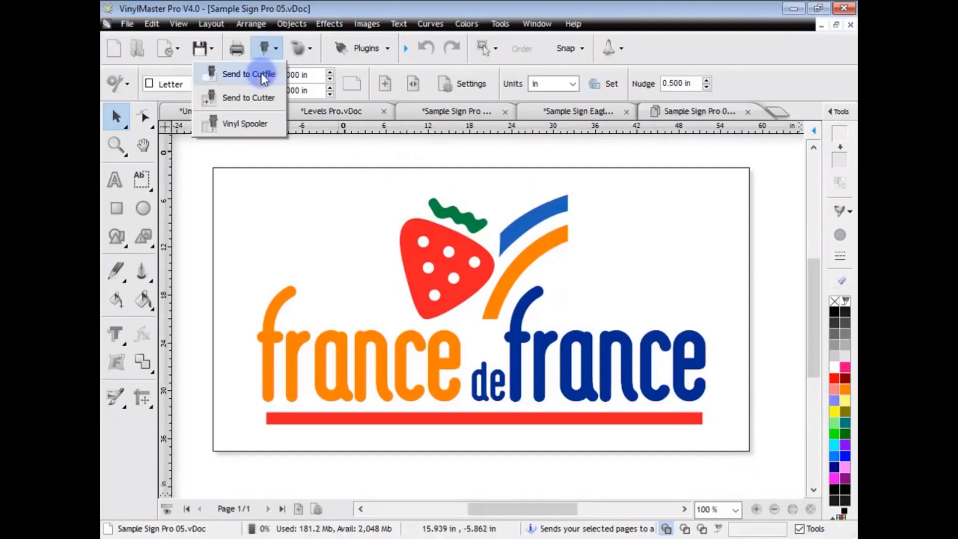
pyautogui.click(227, 67)
pyautogui.click(740, 486)
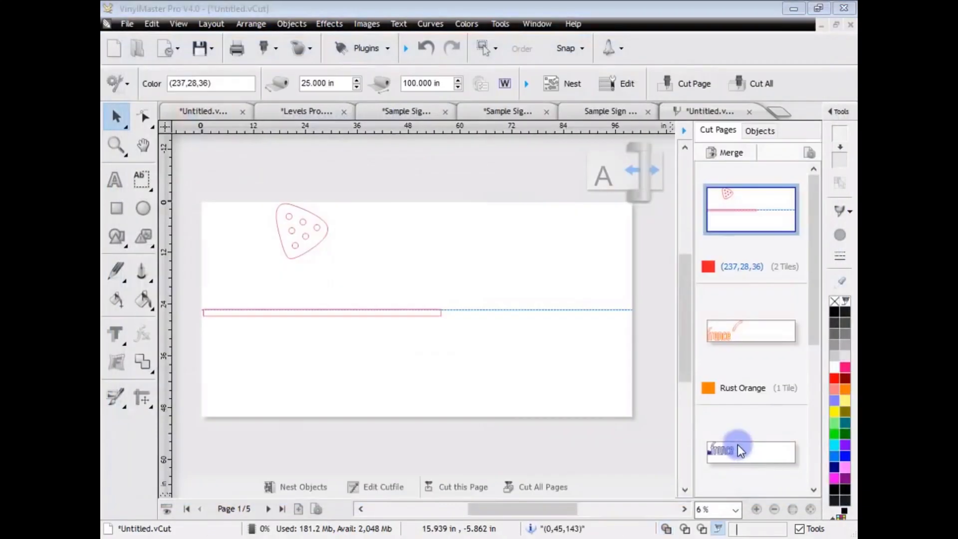
pyautogui.click(726, 319)
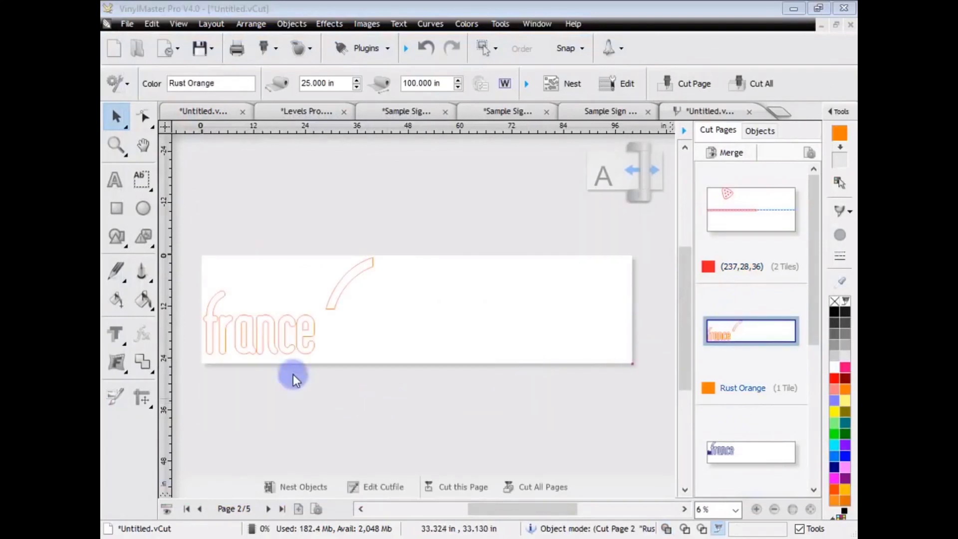
# Step: Add a Speed-Box around the orange "france" lettering with one horizontal and one vertical weed line, and apply it to the cut page
pyautogui.moveTo(193, 281); pyautogui.dragTo(362, 381)
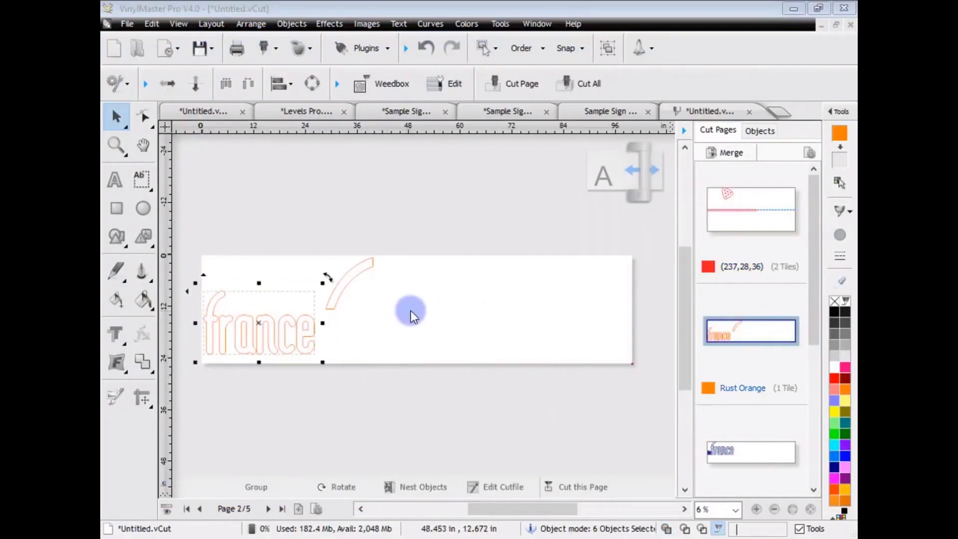
pyautogui.click(456, 90)
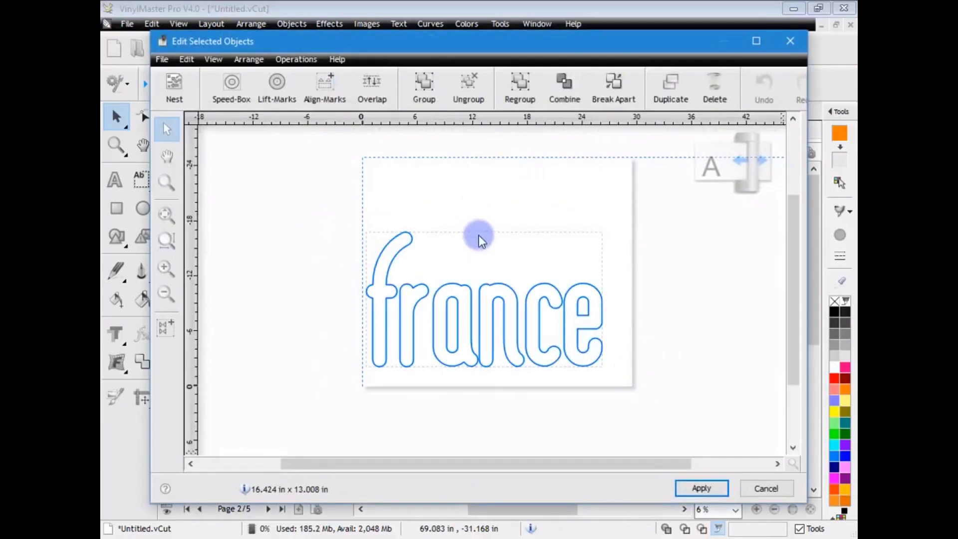
pyautogui.click(239, 88)
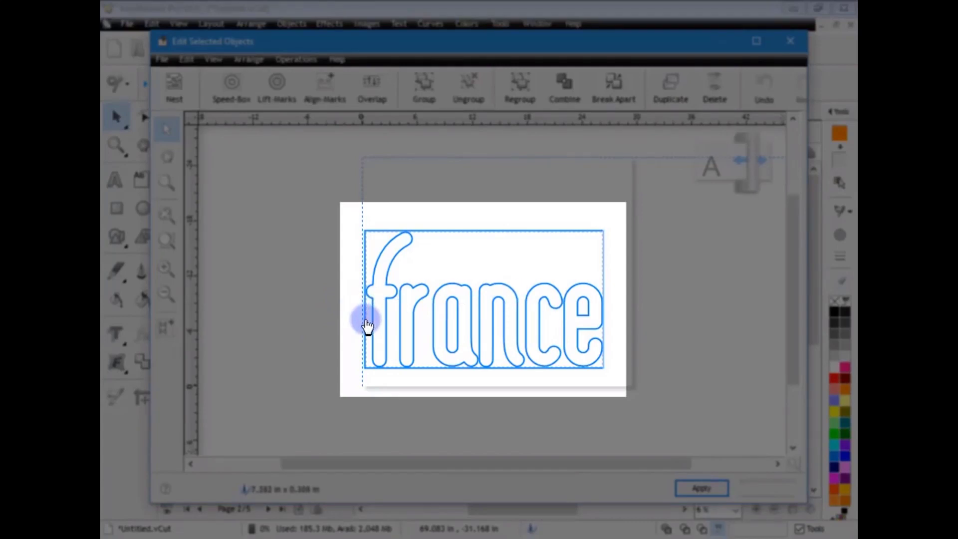
pyautogui.click(366, 320)
pyautogui.click(499, 369)
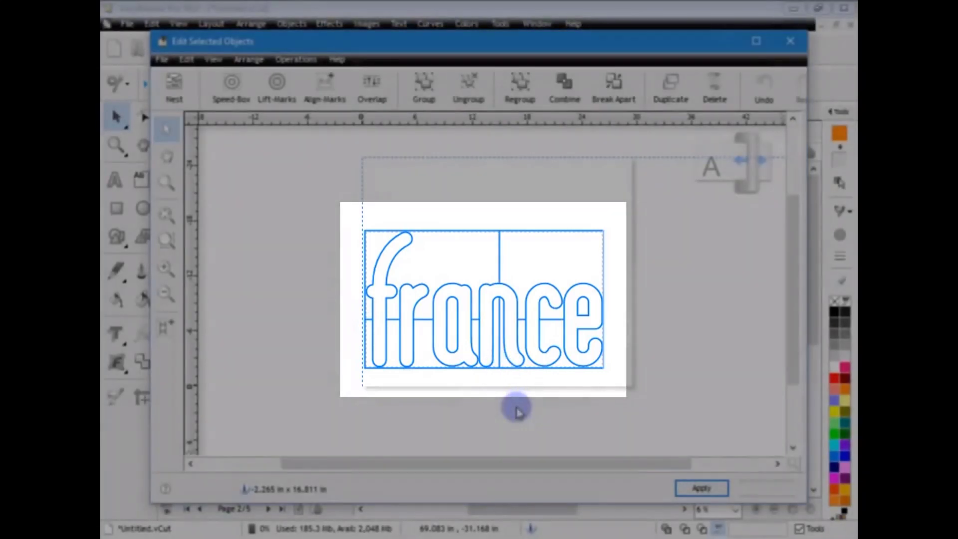
pyautogui.click(692, 489)
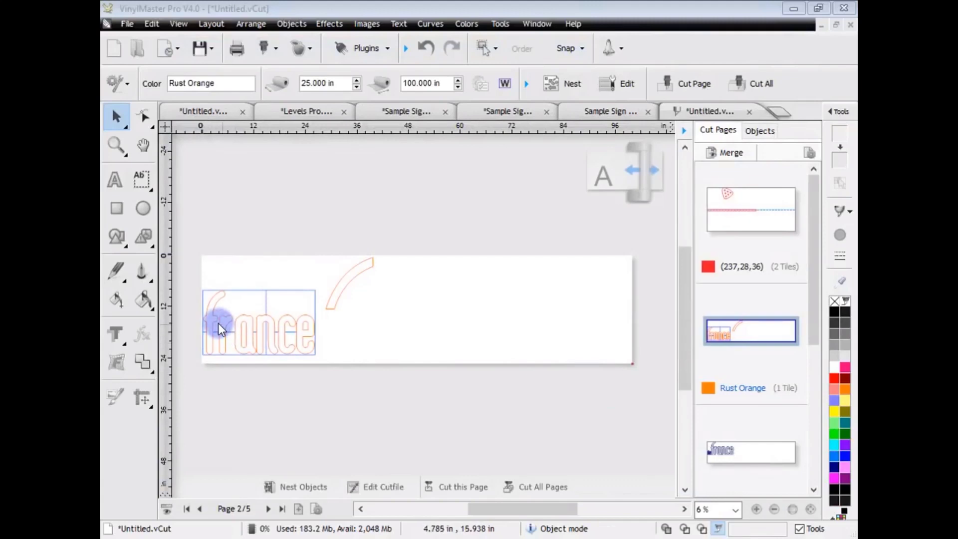
# Step: Rotate the orange arc to lie nearly horizontal and place it directly above the "france" lettering
pyautogui.click(359, 267)
pyautogui.moveTo(384, 246); pyautogui.dragTo(360, 284)
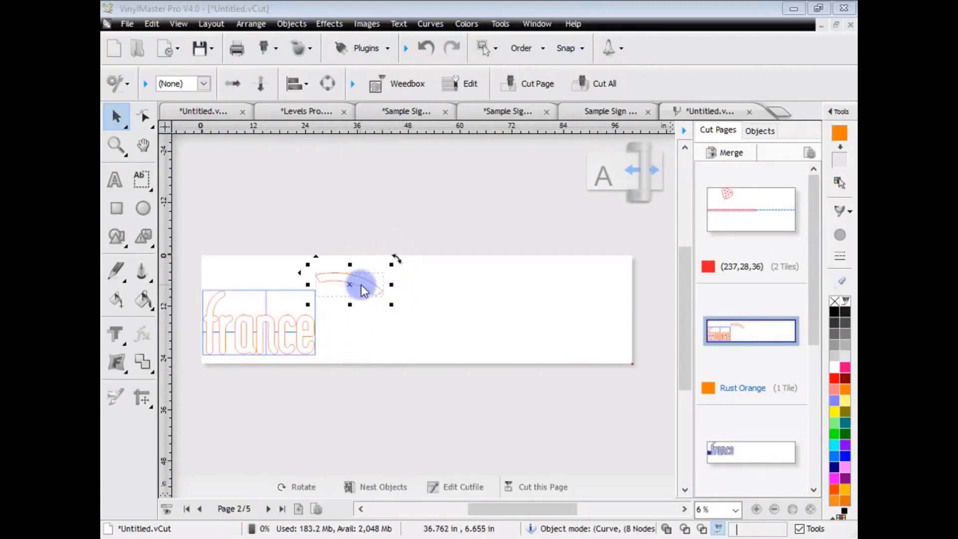
pyautogui.moveTo(259, 282); pyautogui.dragTo(261, 282)
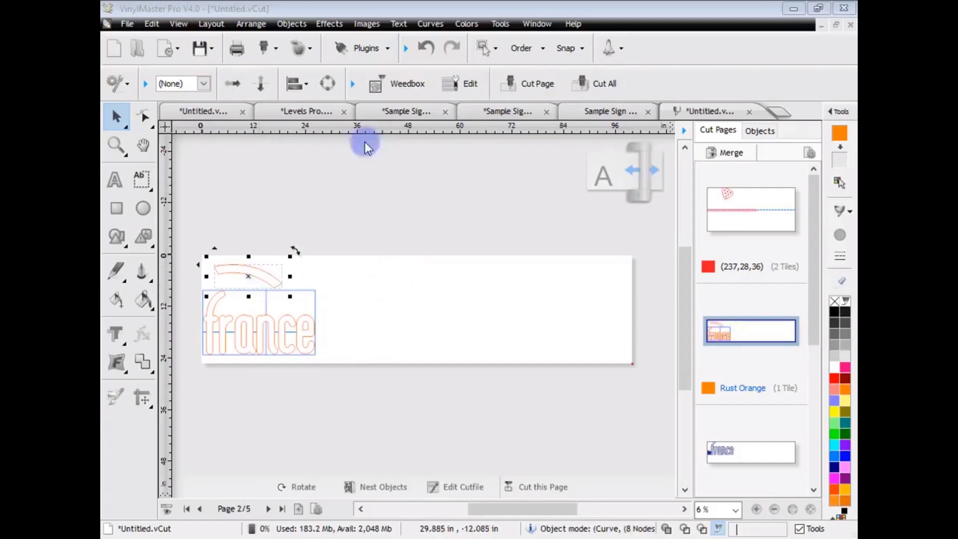
# Step: Add a Speed-Box around the orange arc with one vertical weed line and apply it to the cut page
pyautogui.click(470, 85)
pyautogui.click(481, 192)
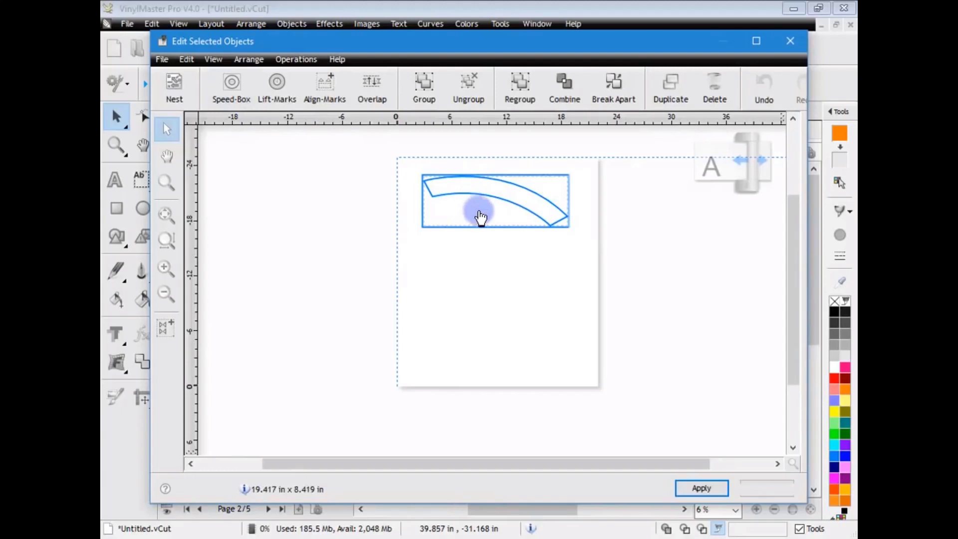
pyautogui.click(693, 488)
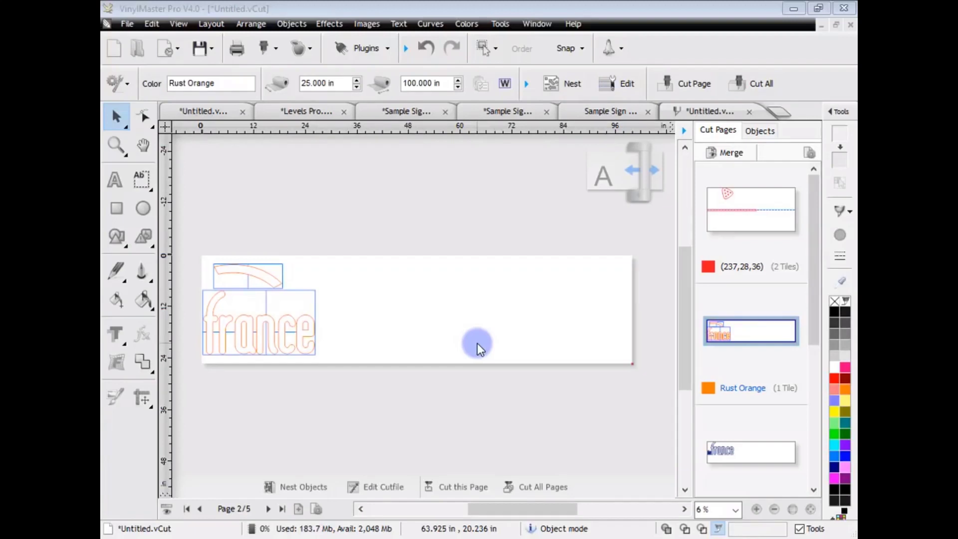
# Step: Close the untitled cut document and the Sample Sign Pro 05, Sample Sign Eagle and Sample Sign Pro 07 artworks without saving changes
pyautogui.click(749, 111)
pyautogui.click(484, 326)
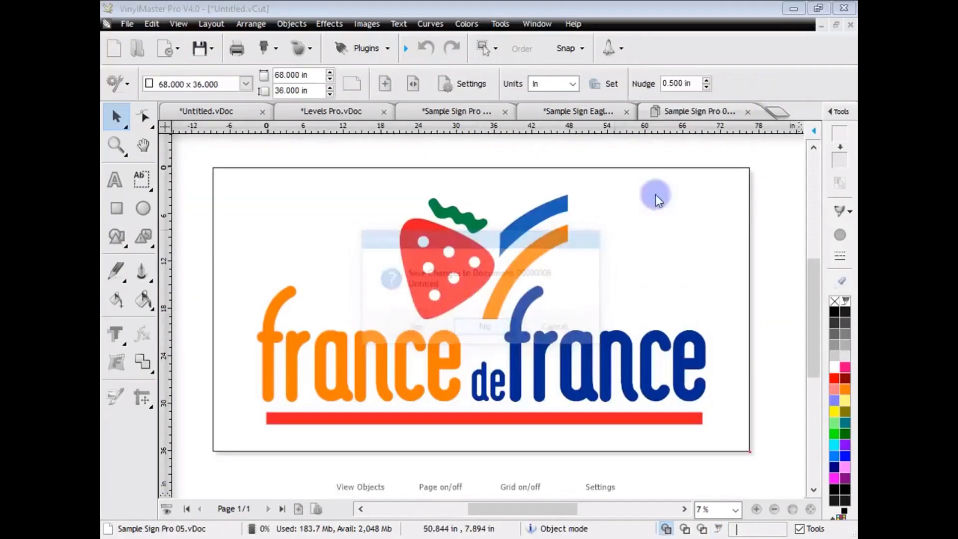
pyautogui.click(748, 111)
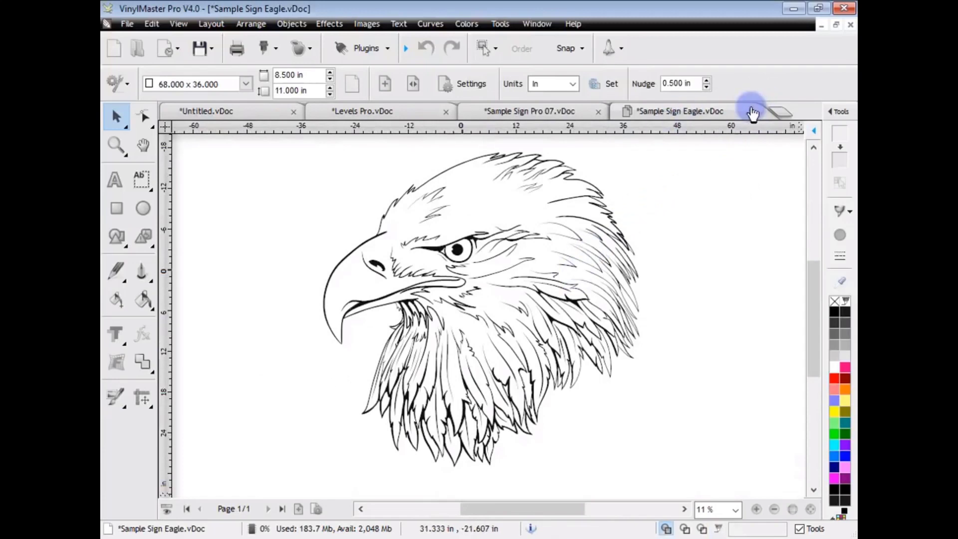
pyautogui.click(751, 112)
pyautogui.click(484, 326)
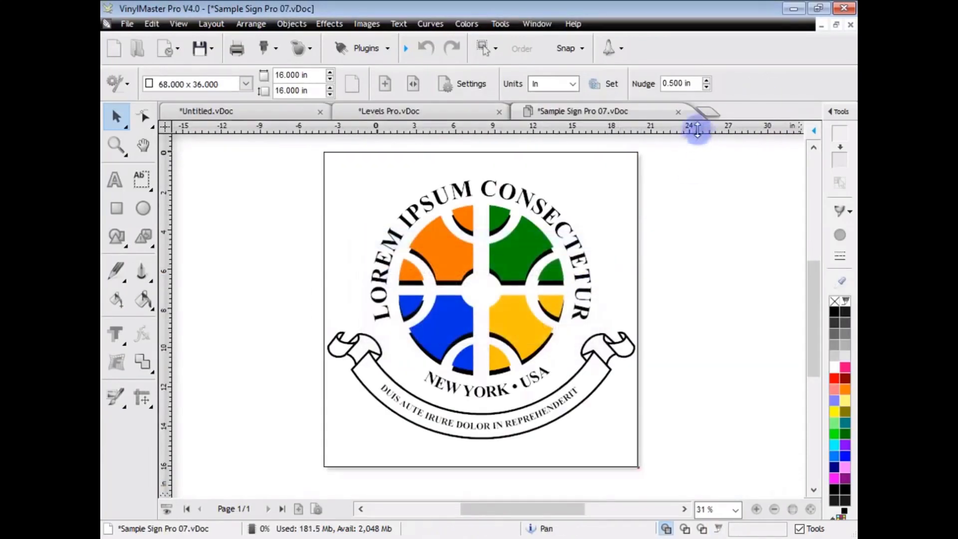
pyautogui.click(678, 112)
pyautogui.click(487, 325)
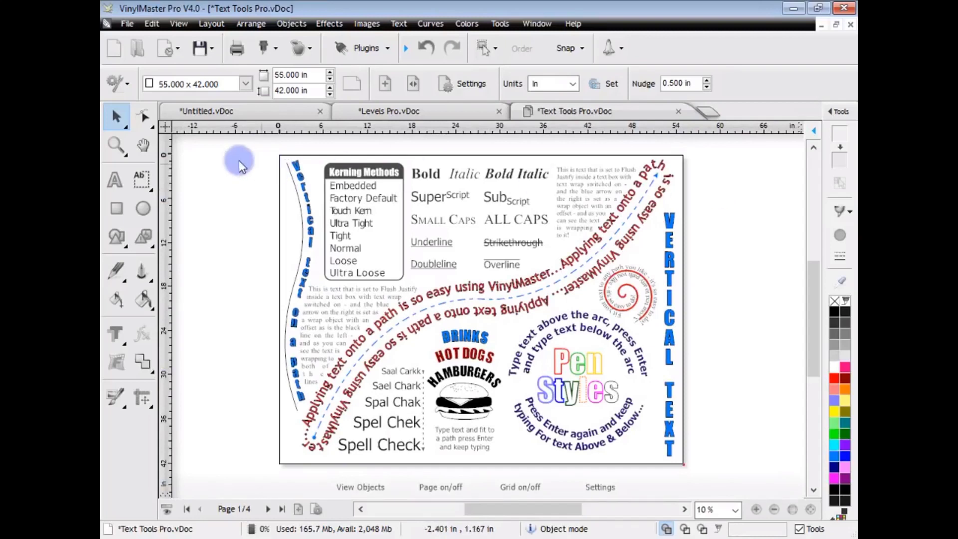
# Step: Inspect the text style samples on page 1 and the character formatting options for the "SubScript" text
pyautogui.click(116, 145)
pyautogui.moveTo(375, 155); pyautogui.dragTo(616, 296)
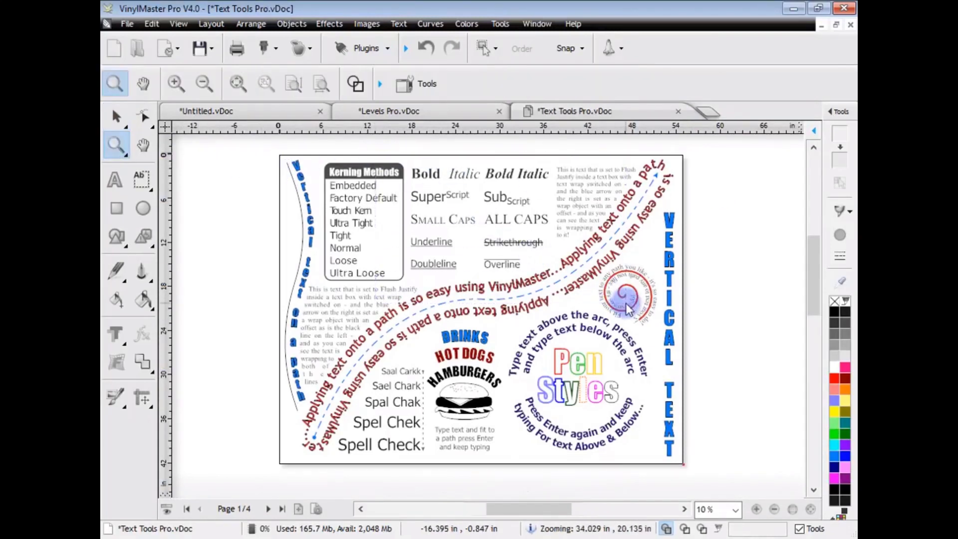
pyautogui.click(116, 180)
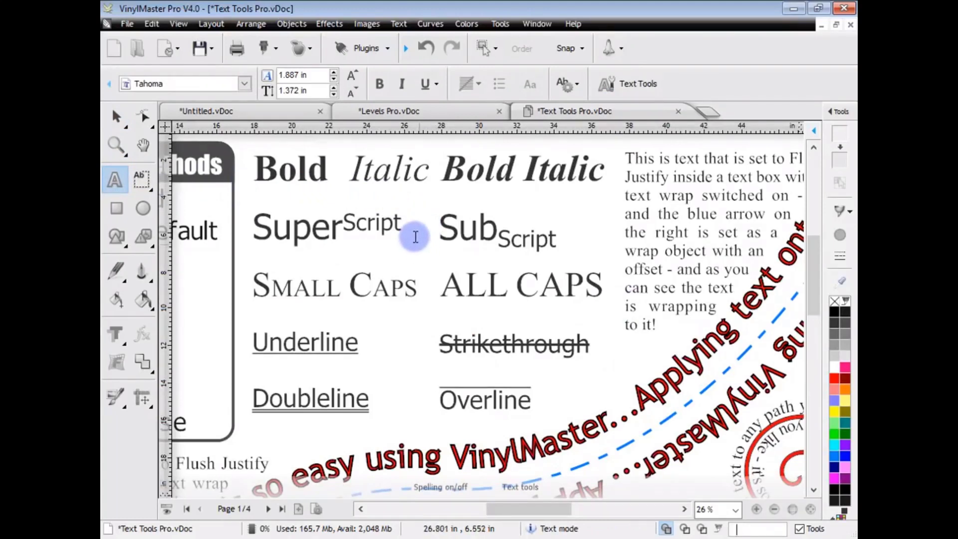
pyautogui.click(531, 241)
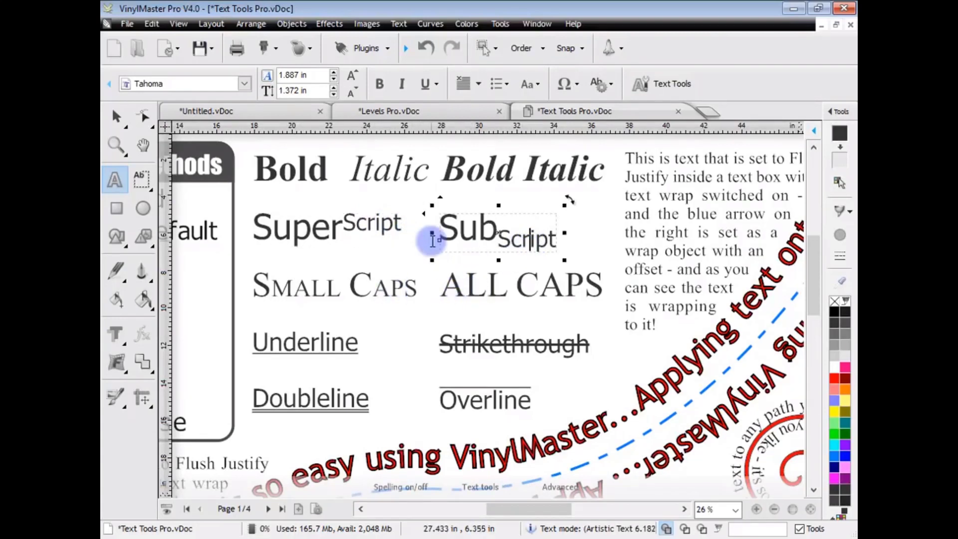
pyautogui.click(399, 24)
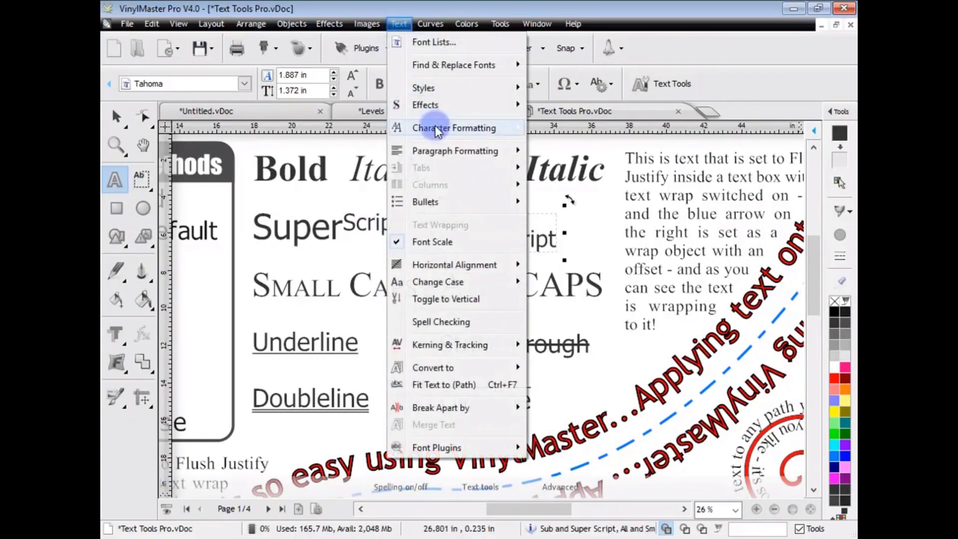
pyautogui.moveTo(435, 126)
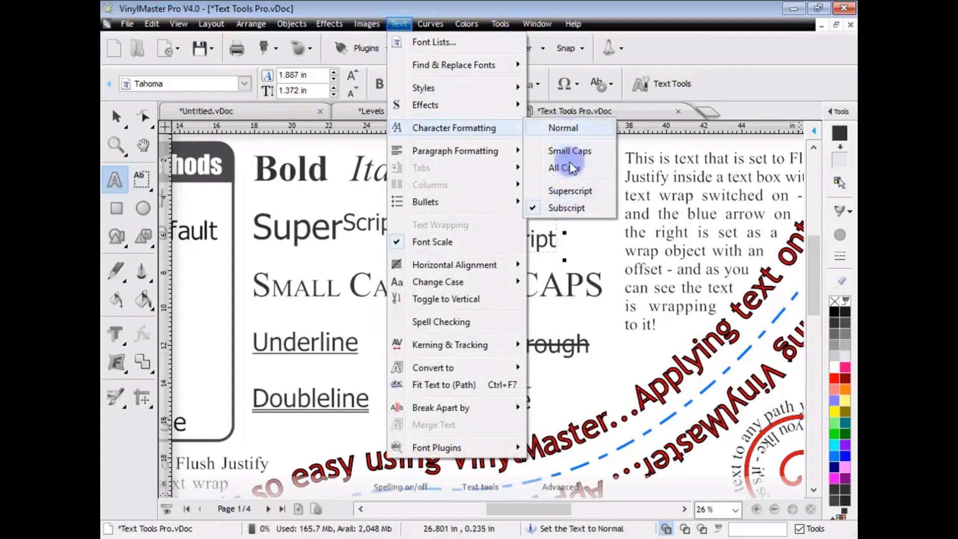
pyautogui.click(605, 325)
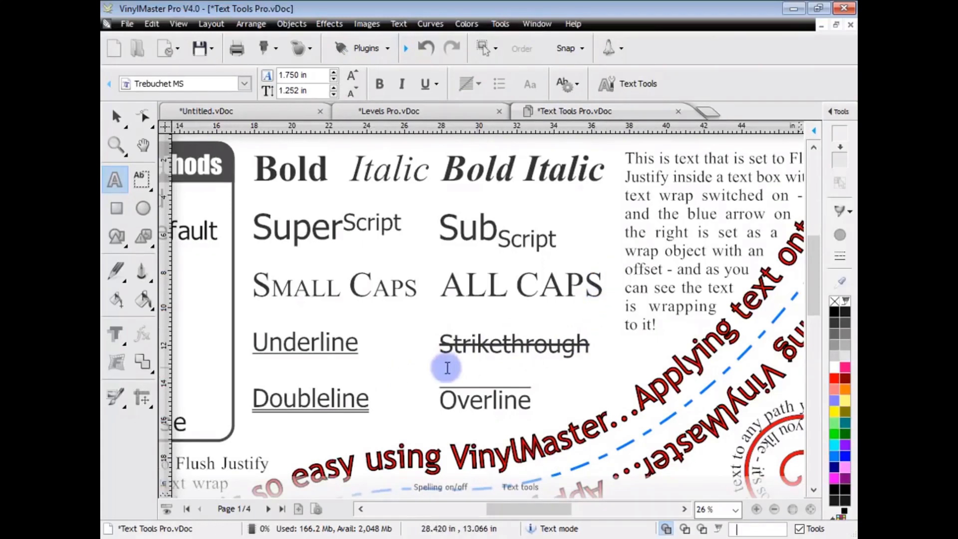
# Step: Go to page 2, narrow the paragraph text box to about 46.3 in to test the text reflow, and restore its full width
pyautogui.click(267, 508)
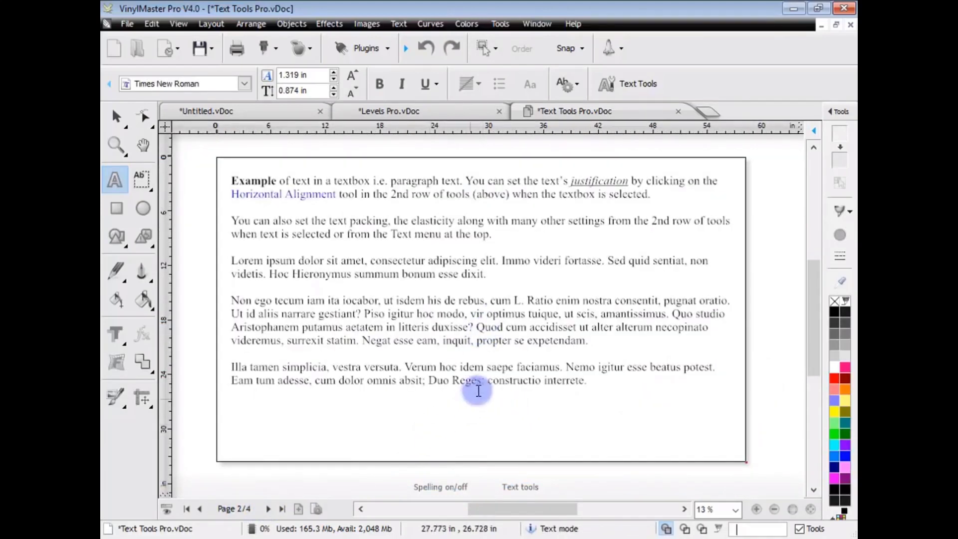
pyautogui.click(498, 317)
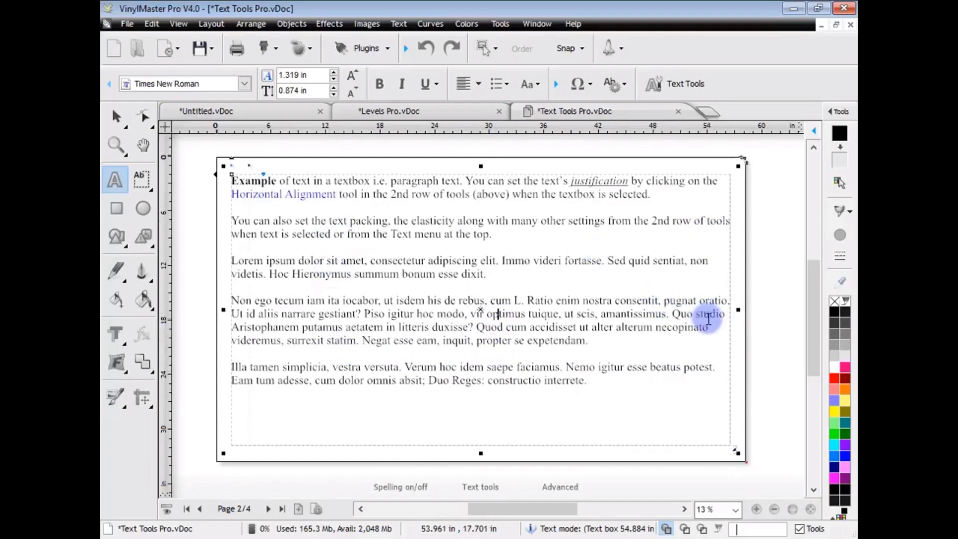
pyautogui.moveTo(738, 310); pyautogui.dragTo(662, 307)
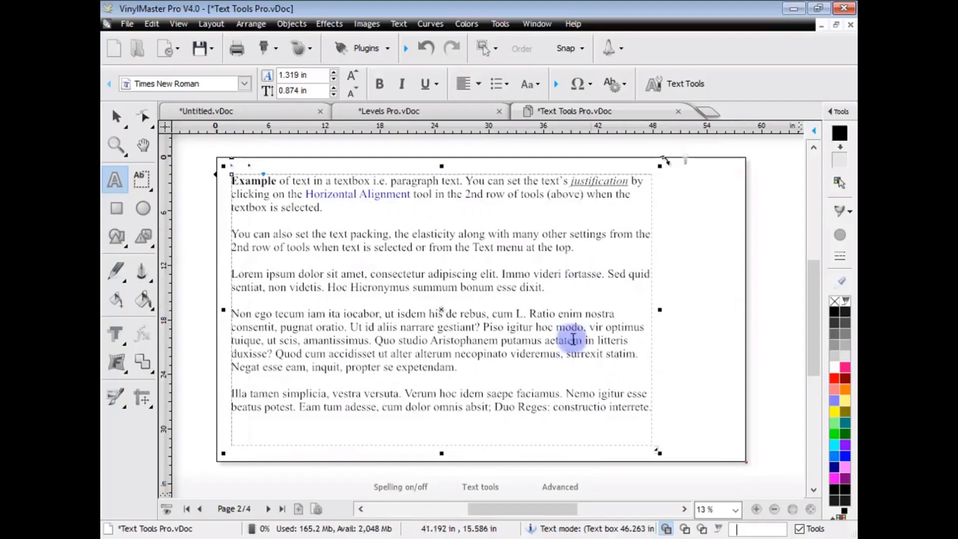
pyautogui.moveTo(660, 310); pyautogui.dragTo(738, 302)
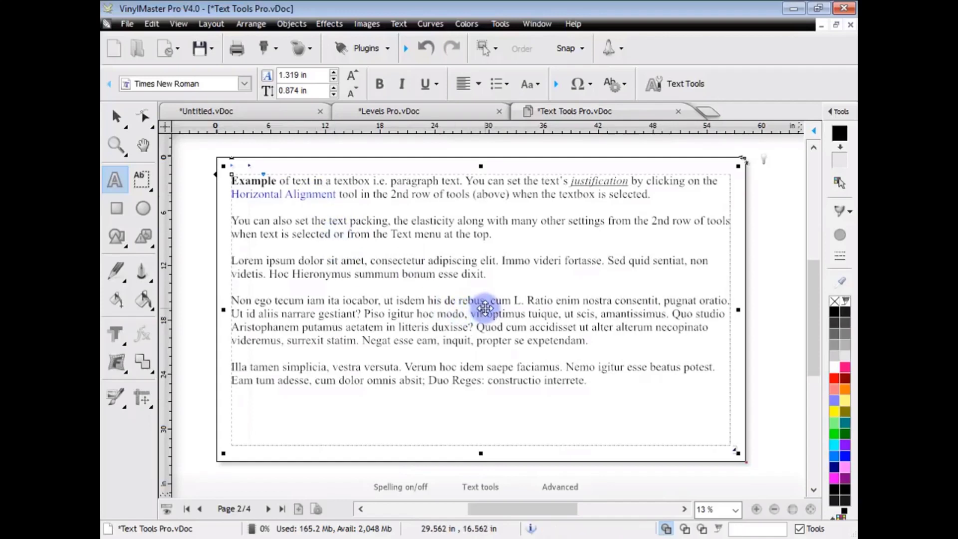
# Step: Try center and right alignment on the paragraph text box and settle on Flush Justify
pyautogui.click(480, 85)
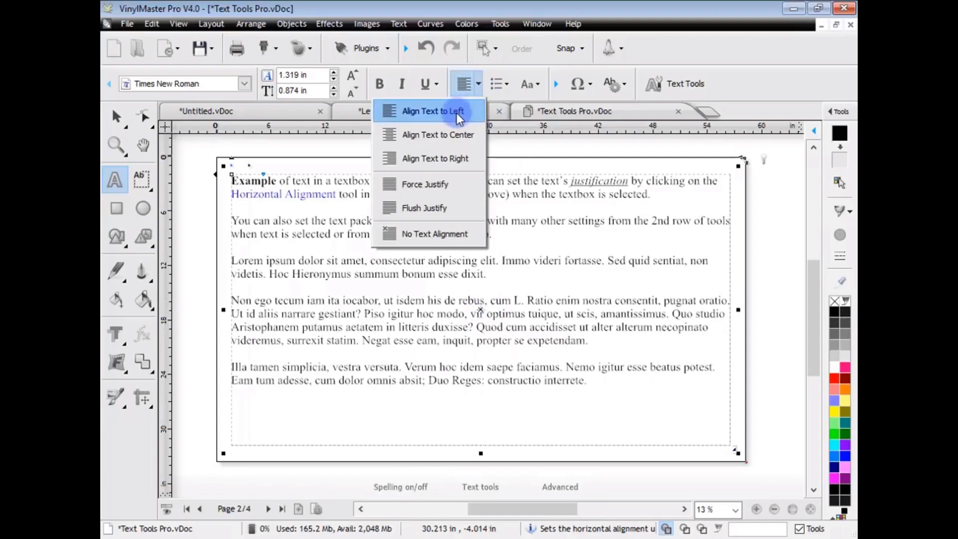
pyautogui.click(453, 128)
pyautogui.click(480, 87)
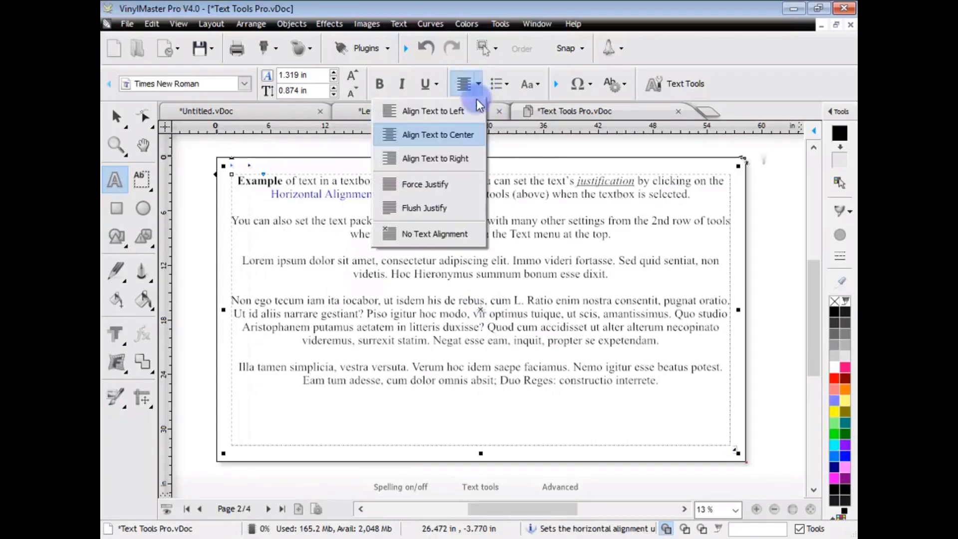
pyautogui.click(458, 158)
pyautogui.click(478, 85)
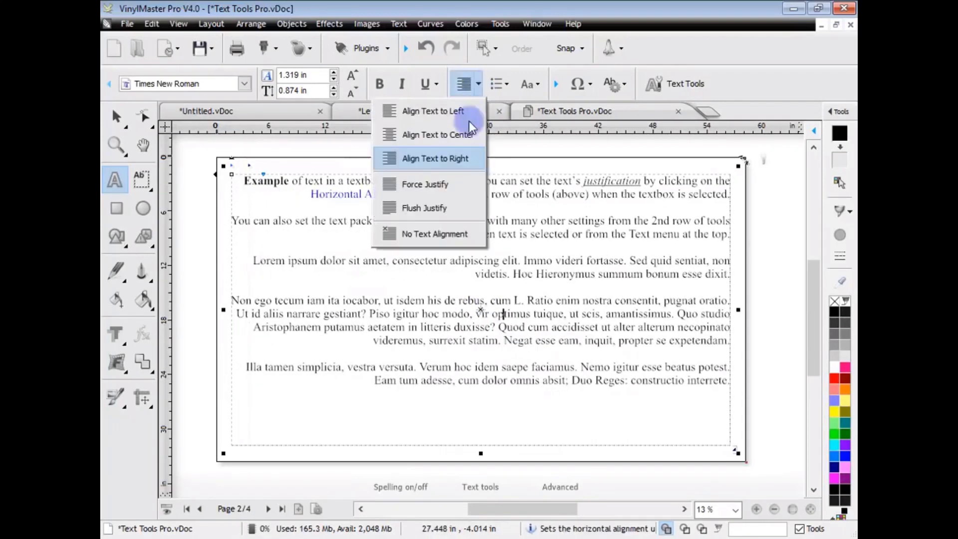
pyautogui.click(452, 204)
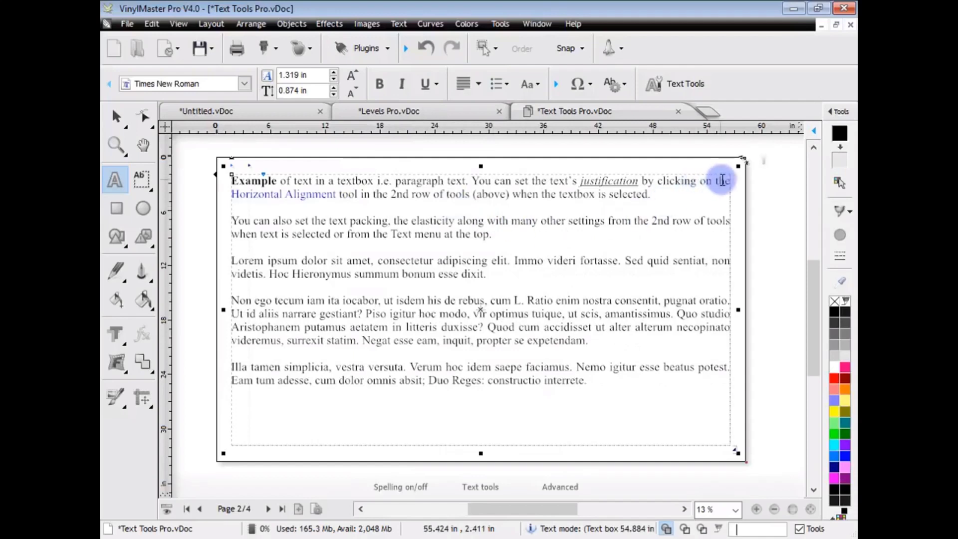
# Step: Narrow the flush-justified text box to about 39.8 in and widen it back to about 54.8 in
pyautogui.moveTo(738, 310); pyautogui.dragTo(600, 309)
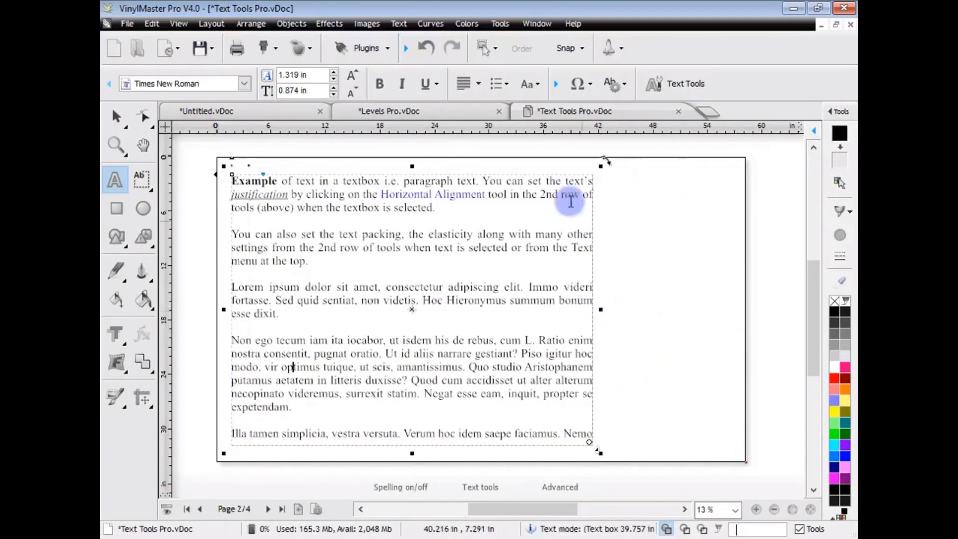
pyautogui.moveTo(602, 309); pyautogui.dragTo(739, 308)
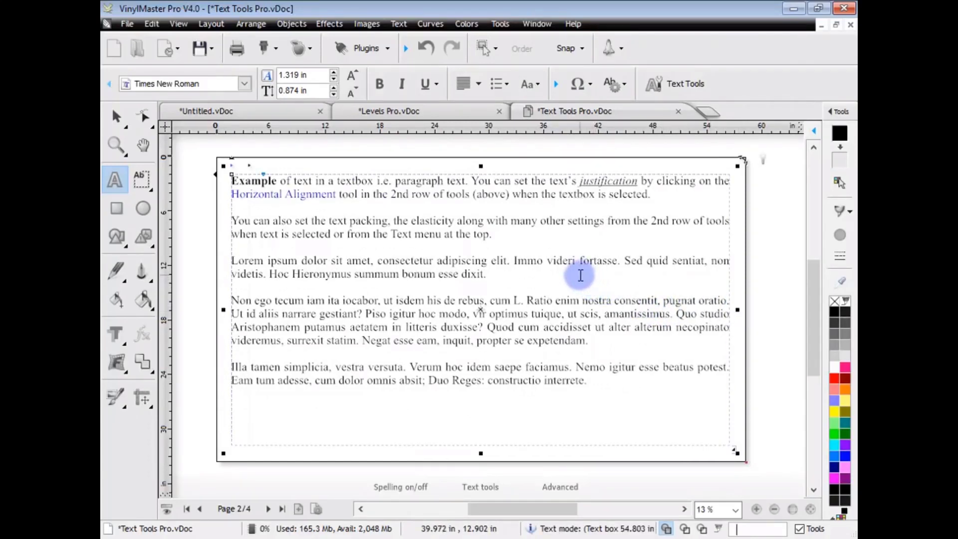
# Step: Break the "Lorem ipsum" paragraph into three lines, starting new lines at "Immo videri" and "Hoc Hieronymus"
pyautogui.click(514, 264)
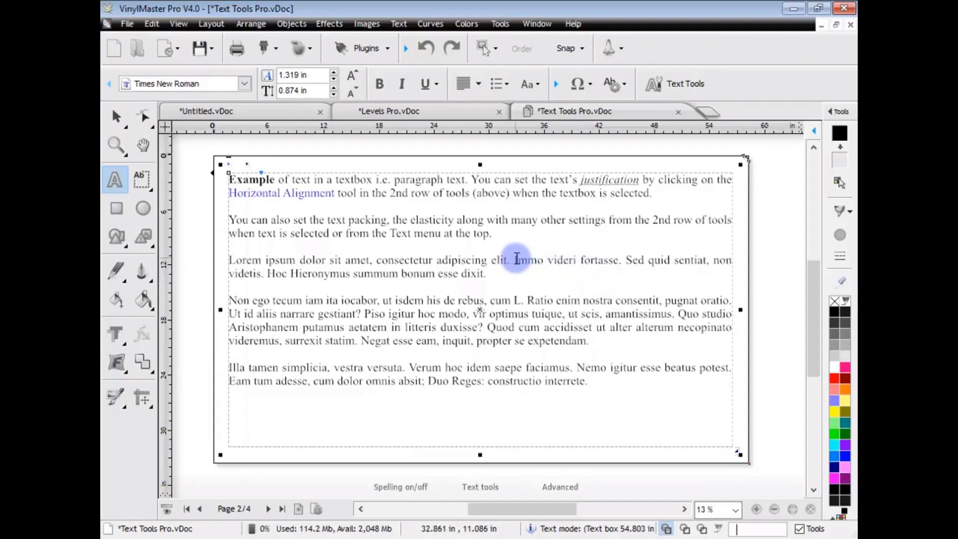
pyautogui.press('Return')
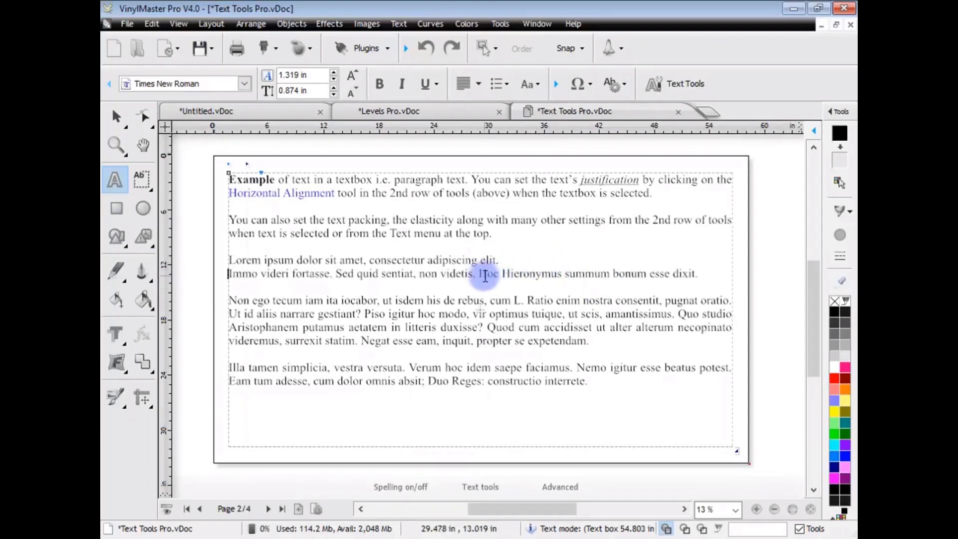
pyautogui.click(479, 273)
pyautogui.press('Return')
# Step: Turn the three "Lorem ipsum" lines into a bulleted list and increase its bullet indent slightly
pyautogui.moveTo(451, 288); pyautogui.dragTo(195, 259)
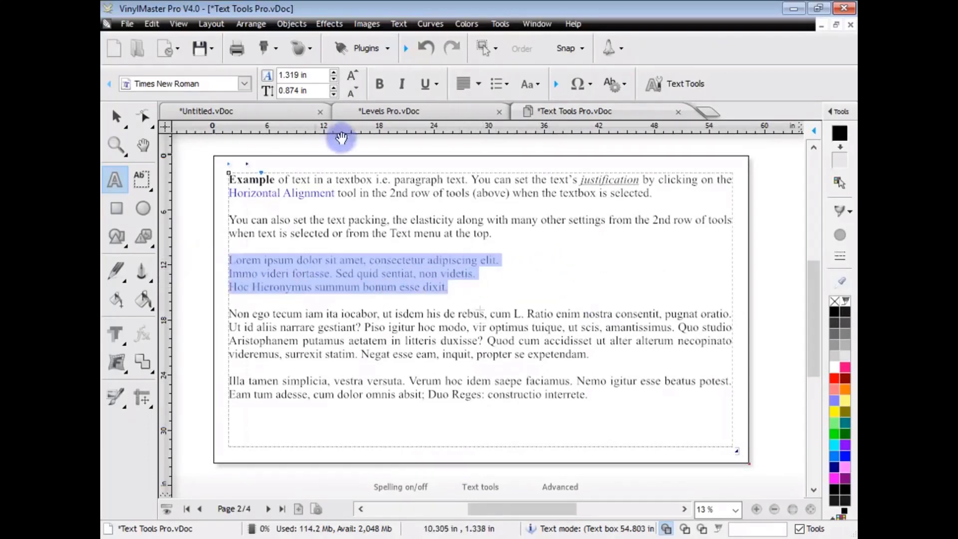
pyautogui.click(506, 84)
pyautogui.click(484, 106)
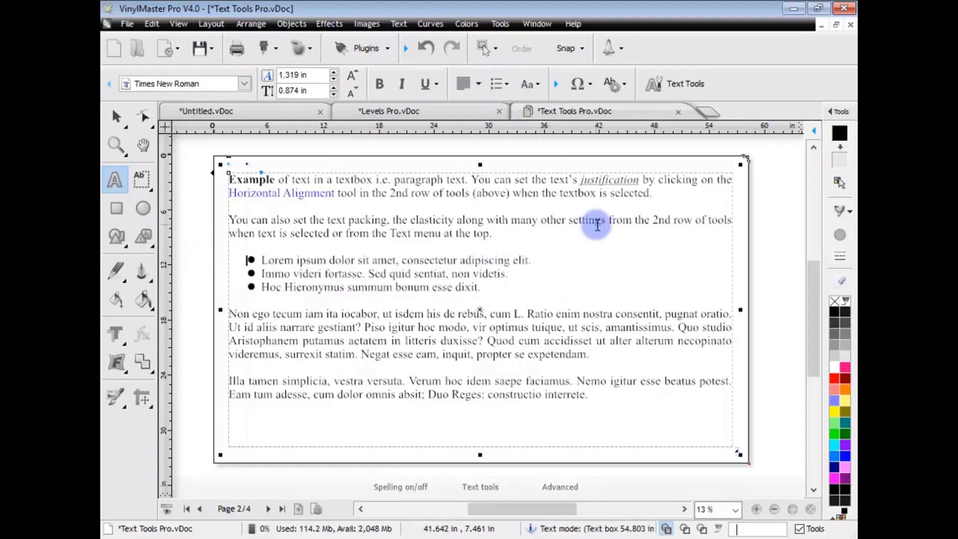
pyautogui.moveTo(276, 174)
pyautogui.mouseDown()
pyautogui.moveTo(291, 172)
pyautogui.moveTo(253, 166)
pyautogui.moveTo(264, 170)
pyautogui.mouseUp()
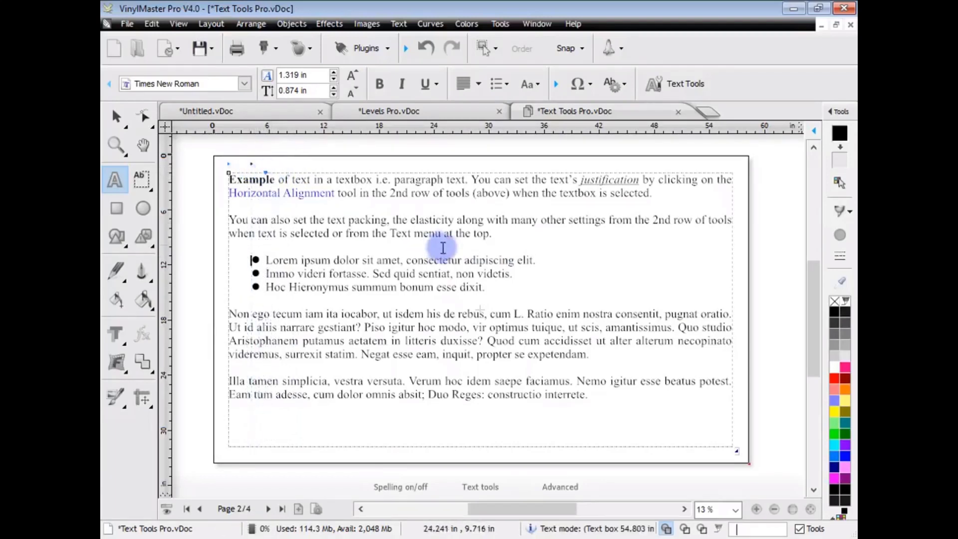
# Step: Change the three list bullets to the Wingdings telephone symbol and widen the gap between the bullets and their text
pyautogui.click(259, 263)
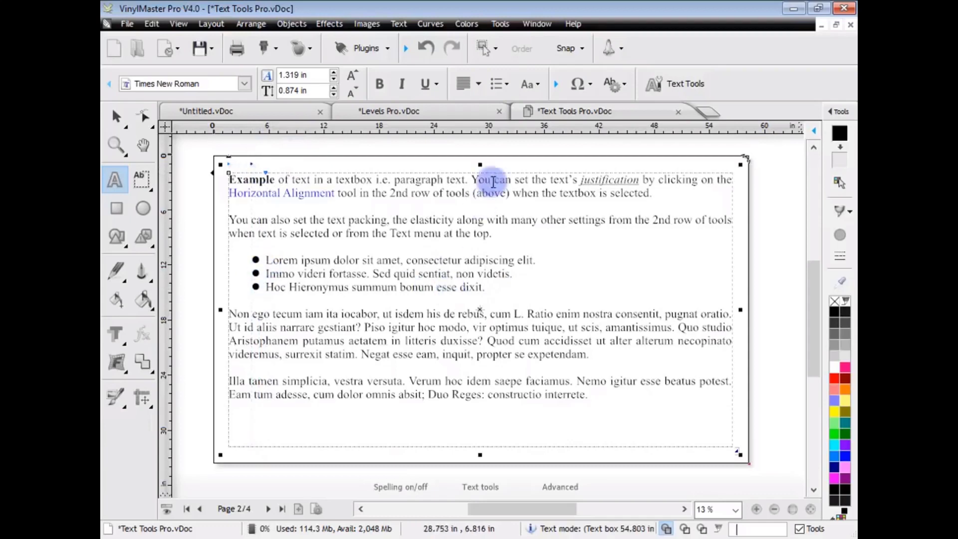
pyautogui.click(588, 88)
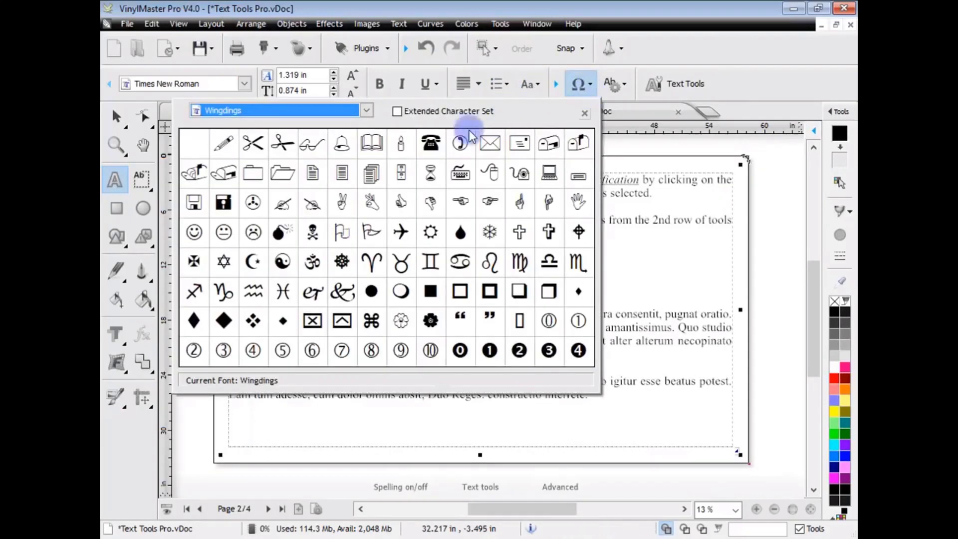
pyautogui.click(432, 142)
pyautogui.press('BackSpace')
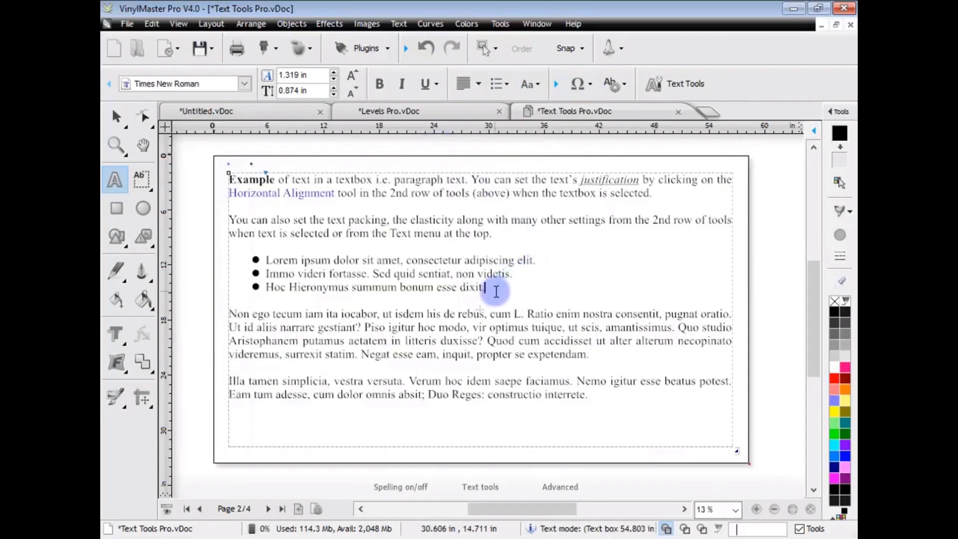
pyautogui.moveTo(486, 288); pyautogui.dragTo(257, 258)
pyautogui.click(501, 87)
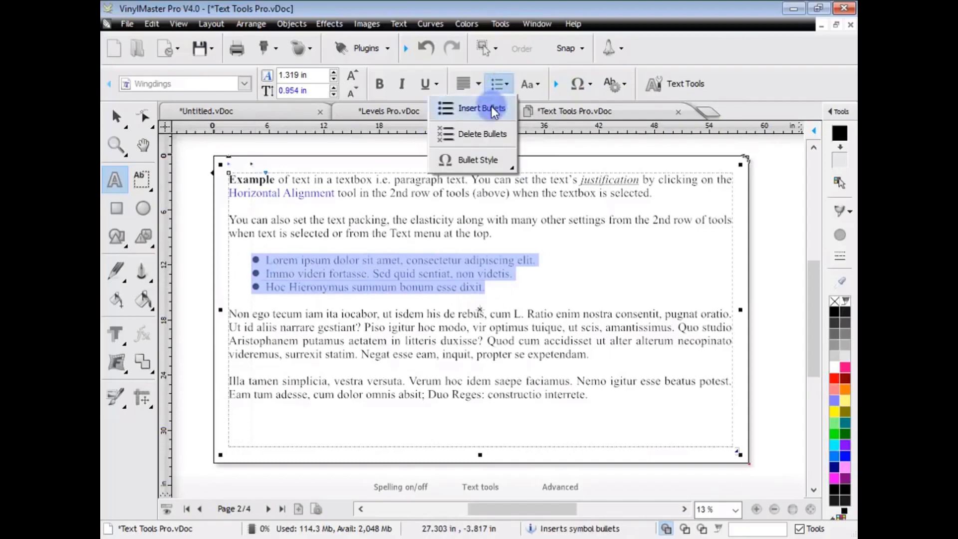
pyautogui.click(493, 105)
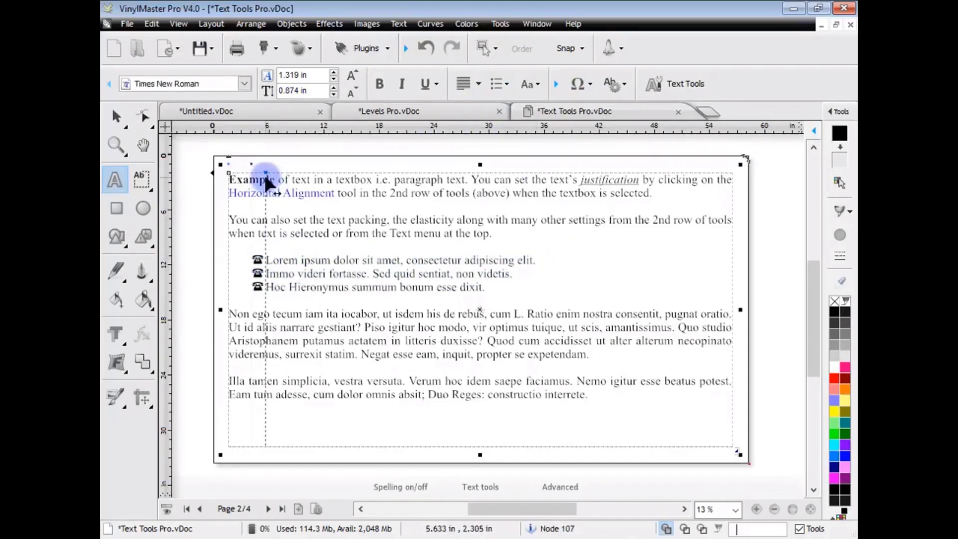
pyautogui.moveTo(265, 172); pyautogui.dragTo(271, 172)
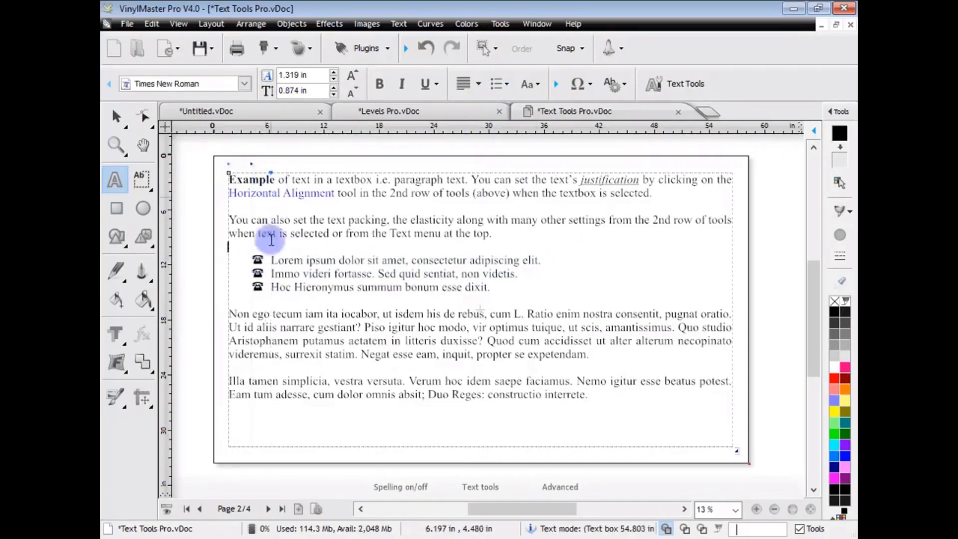
pyautogui.click(549, 279)
# Step: Color the first telephone bullet blue and the third one red
pyautogui.click(256, 260)
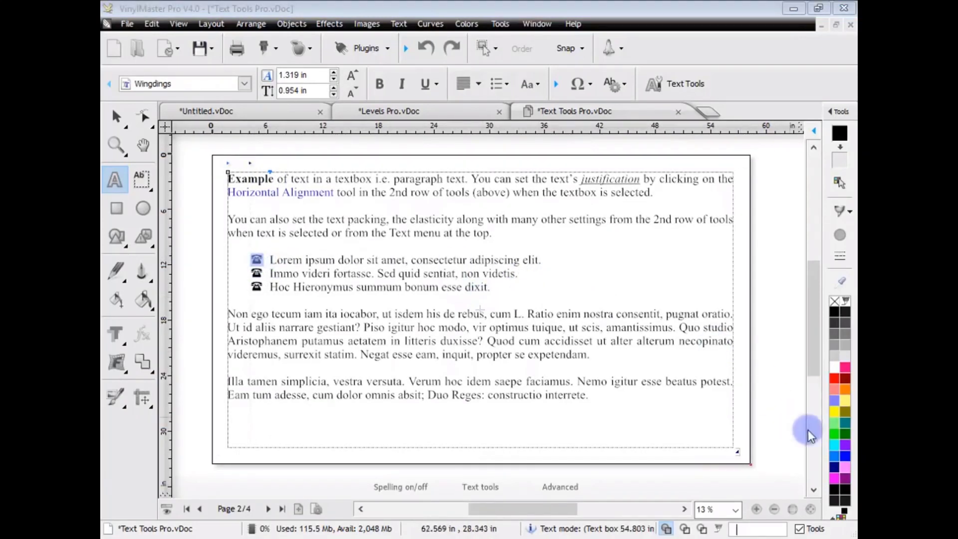
pyautogui.click(834, 455)
pyautogui.click(256, 286)
pyautogui.click(834, 378)
# Step: Set the "Non ego tecum" paragraph in the Amaranth font and reduce its text size to 1.250 in
pyautogui.click(608, 314)
pyautogui.moveTo(595, 358); pyautogui.dragTo(227, 313)
pyautogui.click(244, 83)
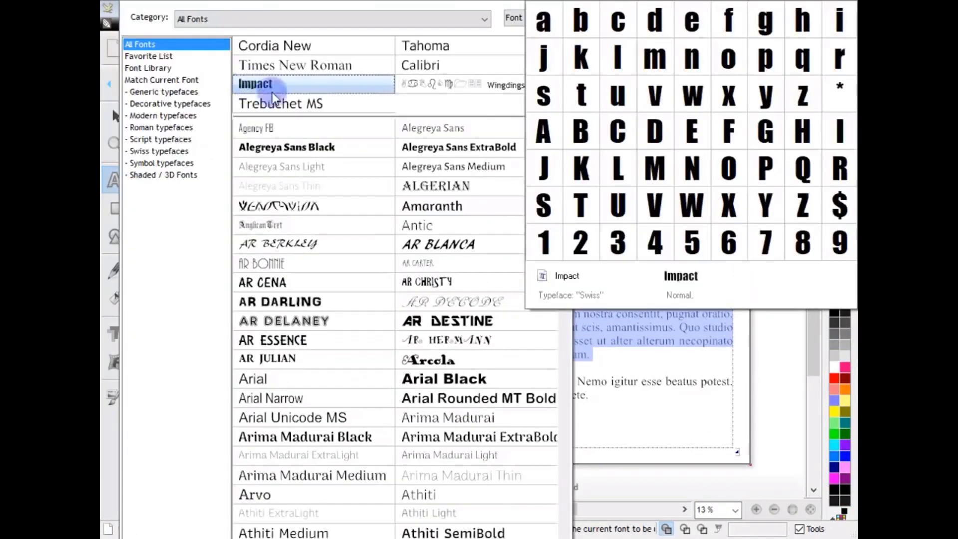
pyautogui.click(477, 204)
pyautogui.click(354, 75)
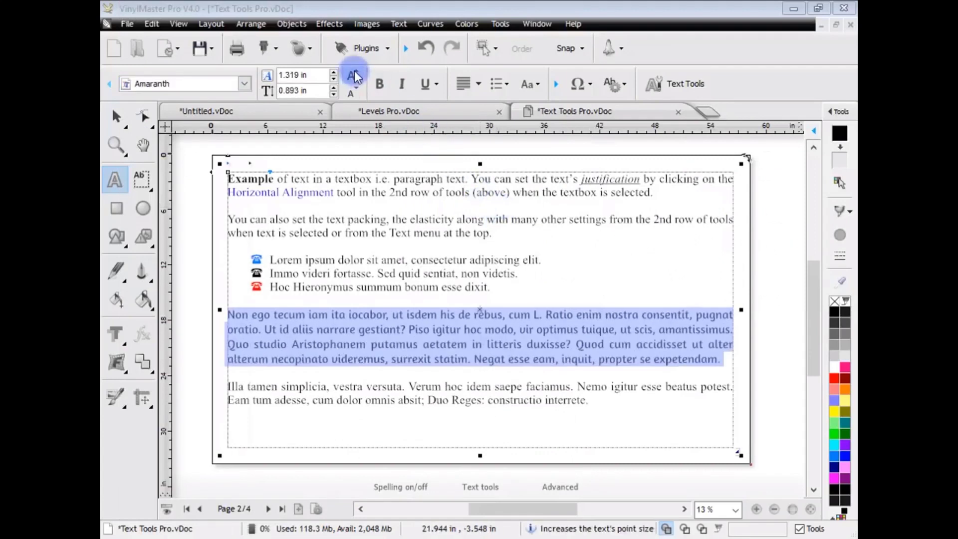
pyautogui.click(357, 90)
pyautogui.click(358, 91)
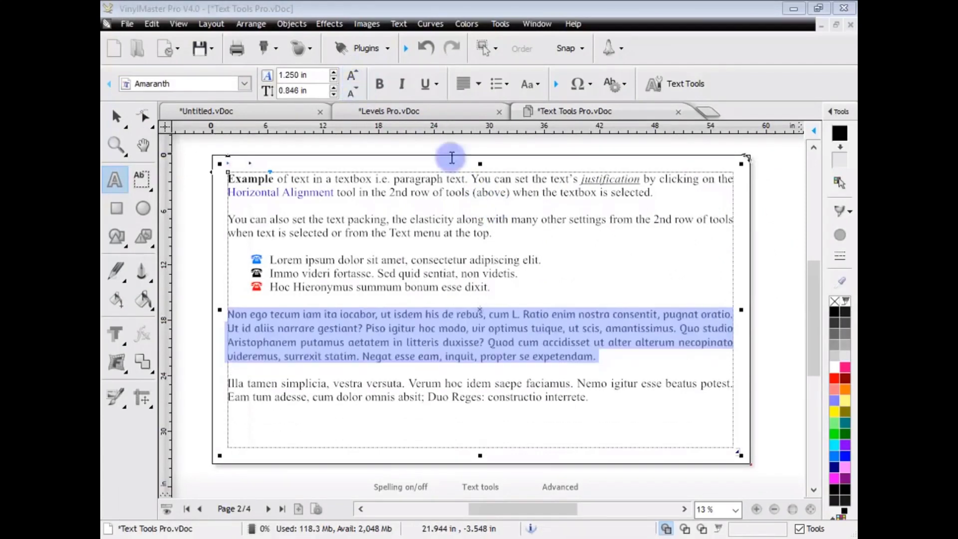
# Step: Try bold on the "Non ego tecum" paragraph and undo it
pyautogui.click(628, 355)
pyautogui.moveTo(614, 357); pyautogui.dragTo(220, 311)
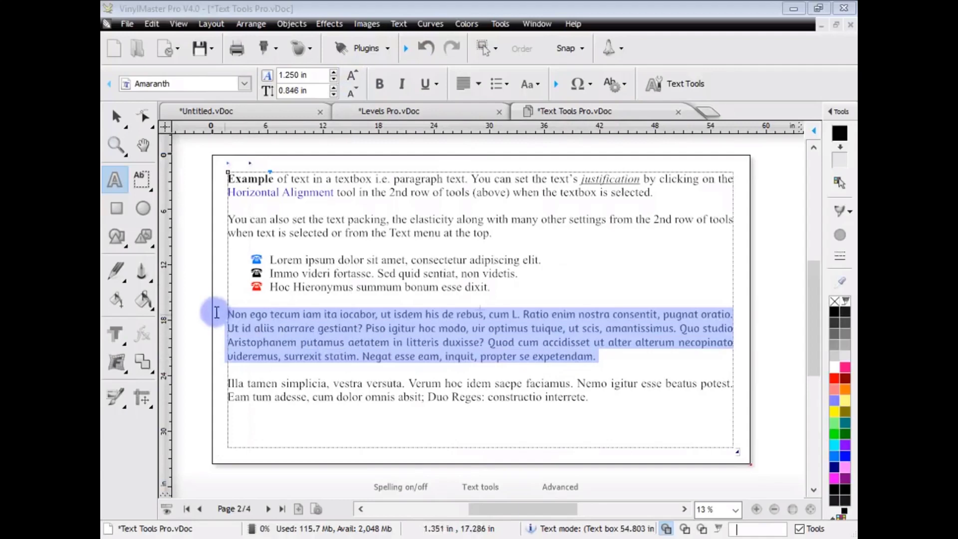
pyautogui.click(380, 85)
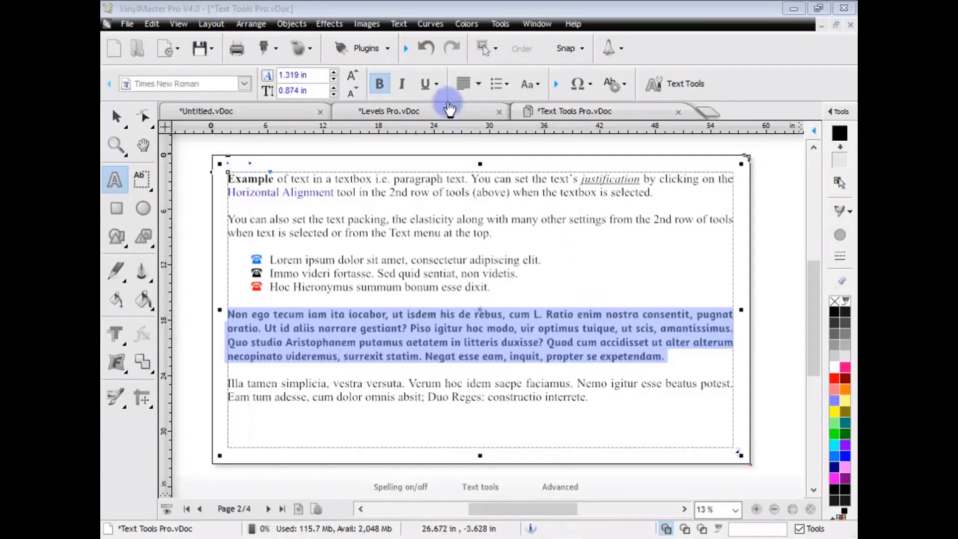
pyautogui.click(425, 48)
pyautogui.click(653, 356)
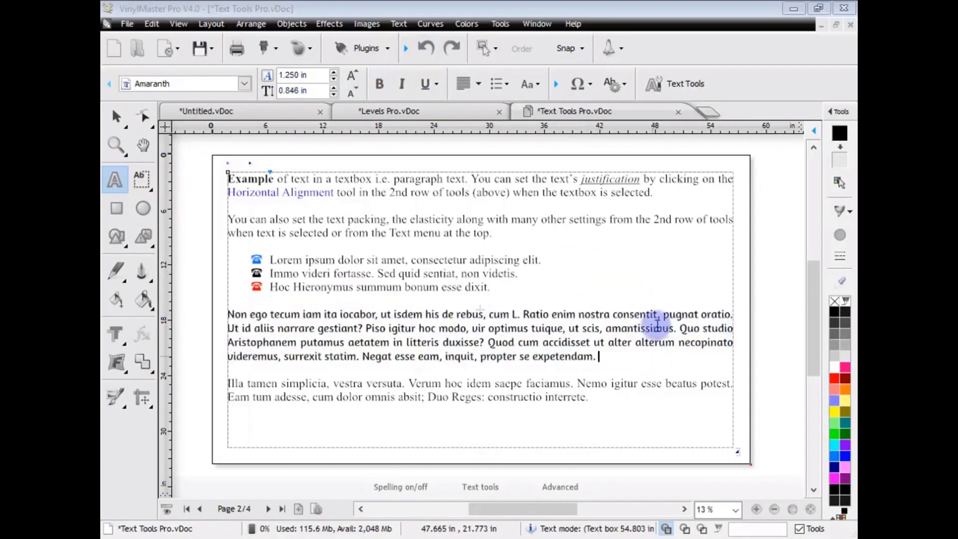
# Step: Try a multi-column layout of up to four columns on the text box using the paragraph settings and restore a single column
pyautogui.click(840, 112)
pyautogui.click(722, 111)
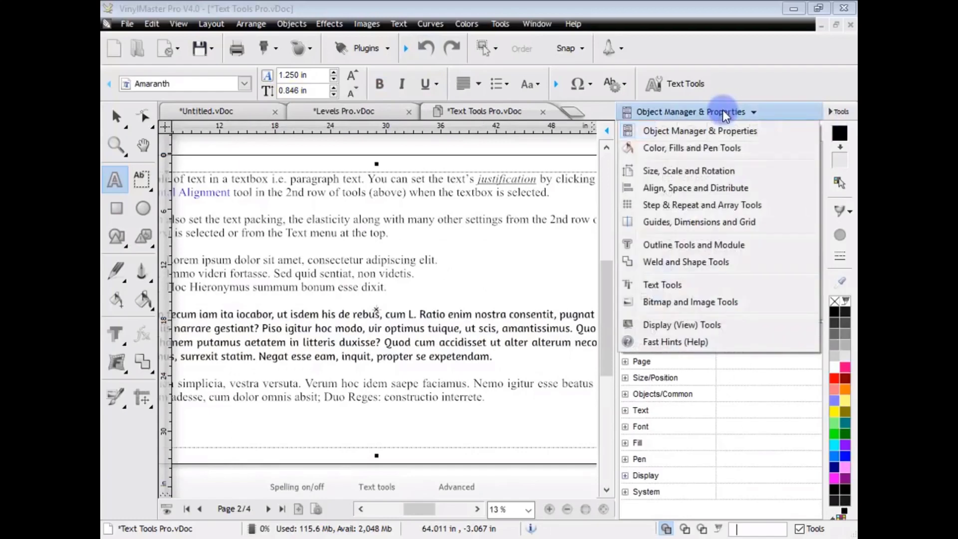
pyautogui.click(662, 285)
pyautogui.click(690, 136)
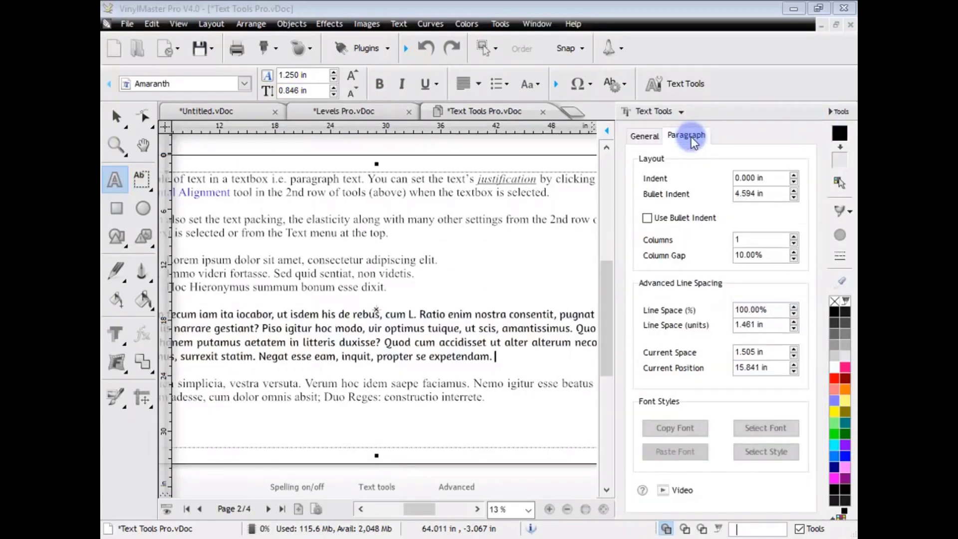
pyautogui.click(602, 509)
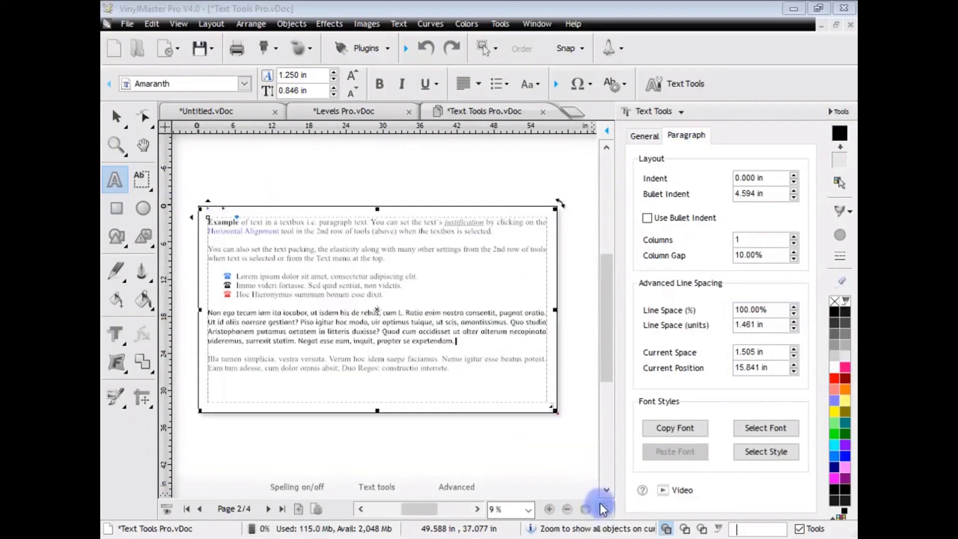
pyautogui.click(794, 236)
pyautogui.click(794, 236)
pyautogui.click(794, 235)
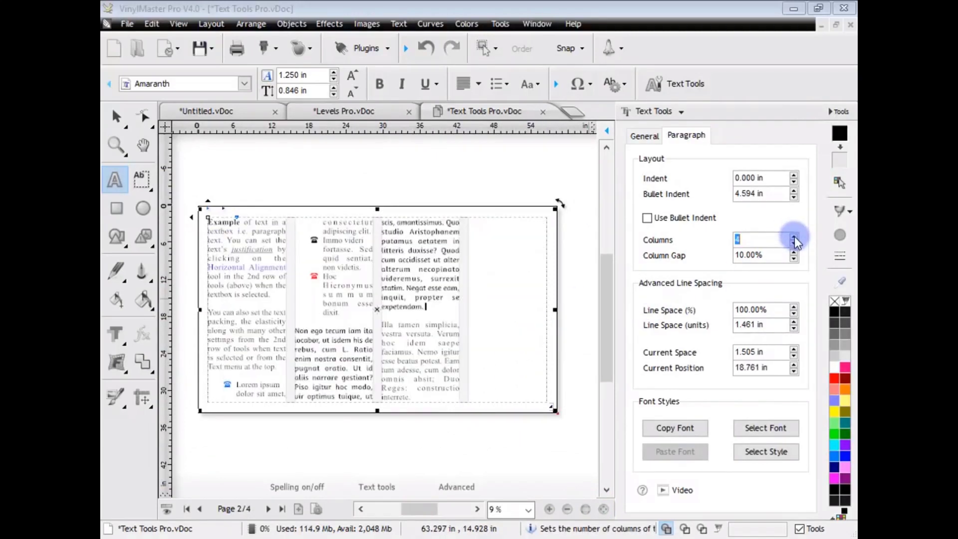
pyautogui.click(794, 246)
pyautogui.click(793, 244)
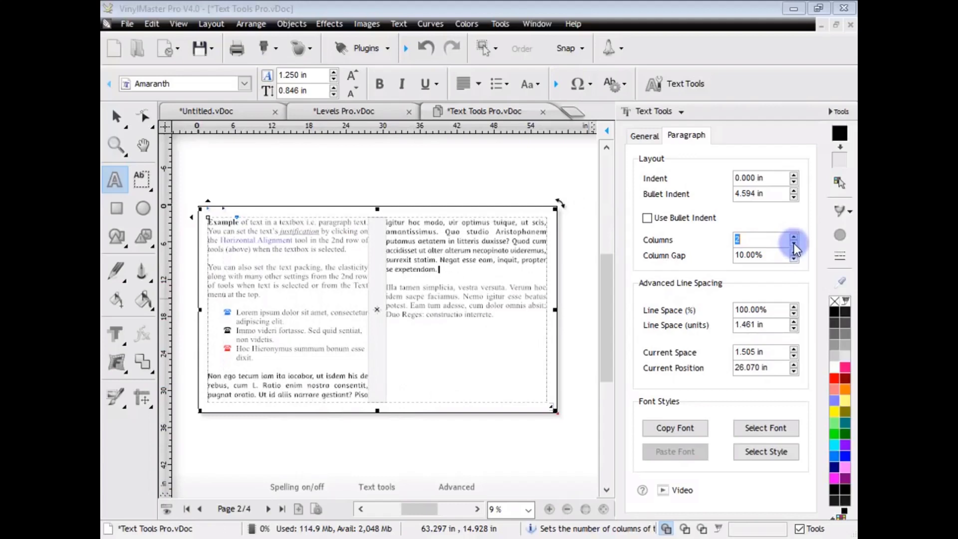
pyautogui.click(794, 243)
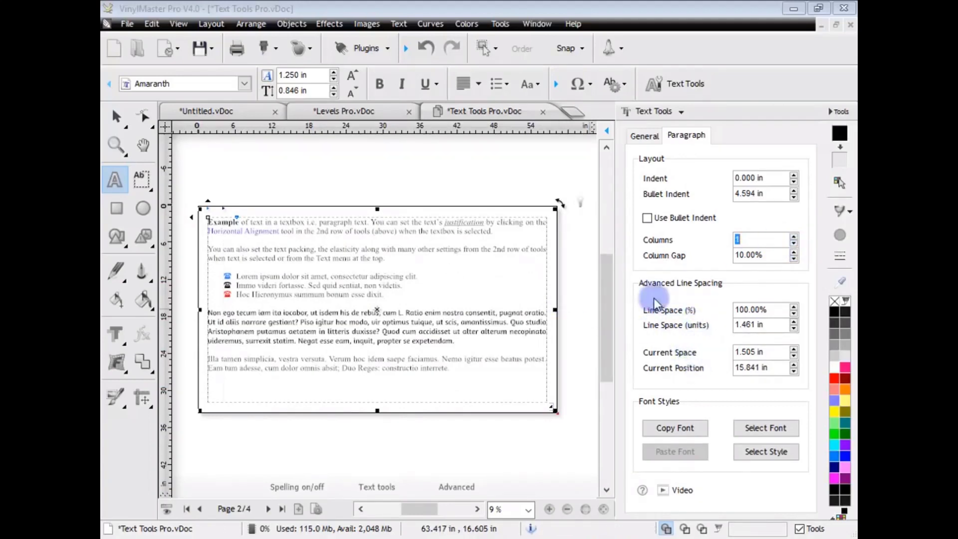
pyautogui.click(486, 183)
pyautogui.click(837, 111)
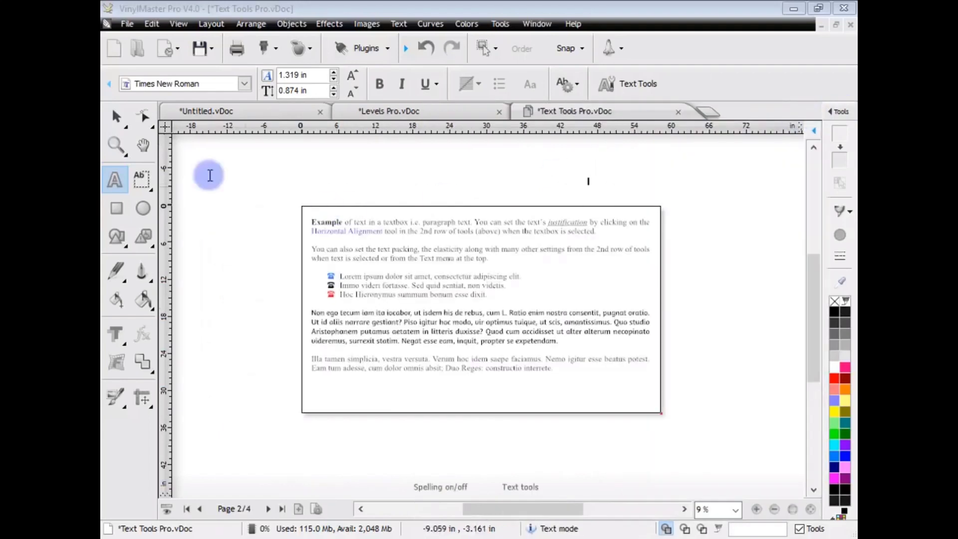
# Step: Increase the spacing above the second paragraph, the bulleted list and the "Non ego tecum" paragraph using node editing on the text box
pyautogui.click(122, 145)
pyautogui.moveTo(321, 207); pyautogui.dragTo(680, 406)
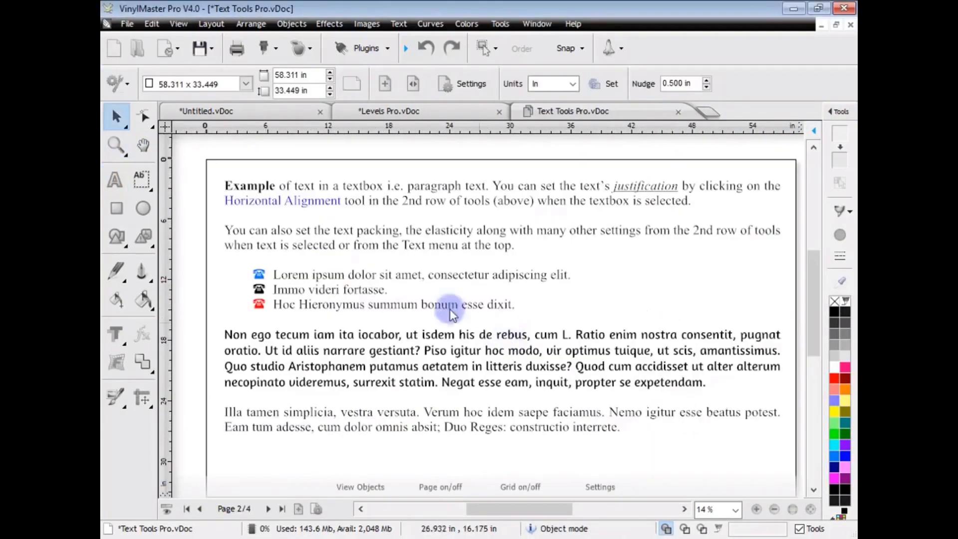
pyautogui.click(144, 120)
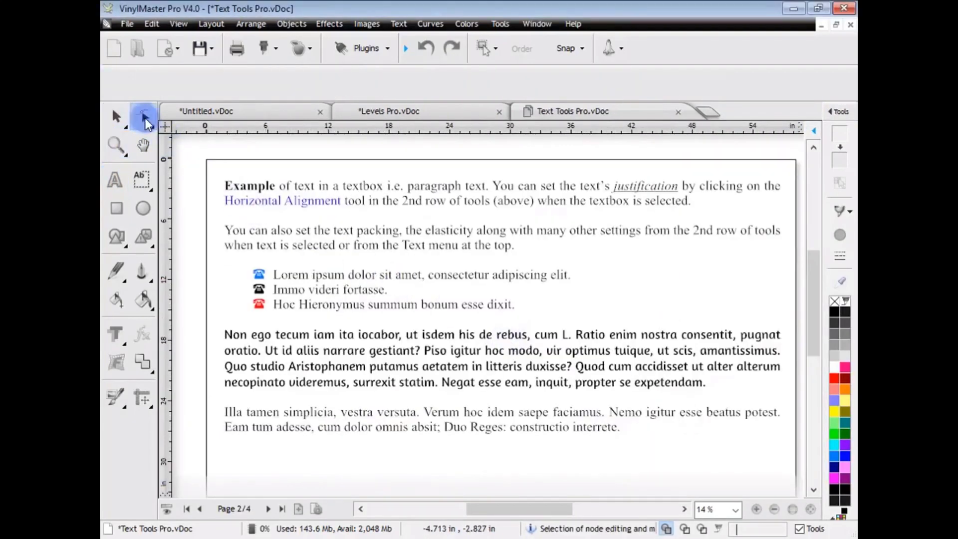
pyautogui.click(240, 231)
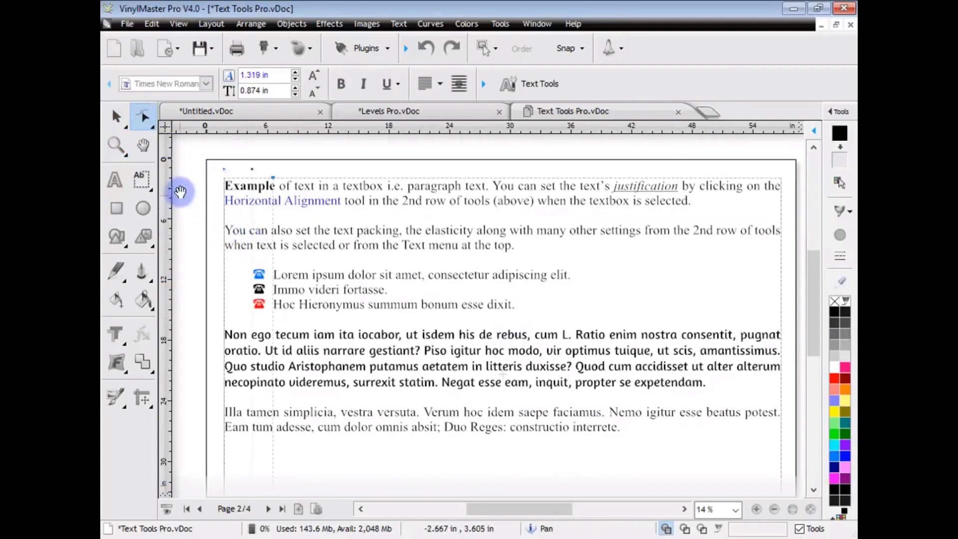
pyautogui.moveTo(214, 205); pyautogui.dragTo(214, 301)
pyautogui.moveTo(215, 352)
pyautogui.mouseDown()
pyautogui.moveTo(213, 397)
pyautogui.moveTo(213, 369)
pyautogui.mouseUp()
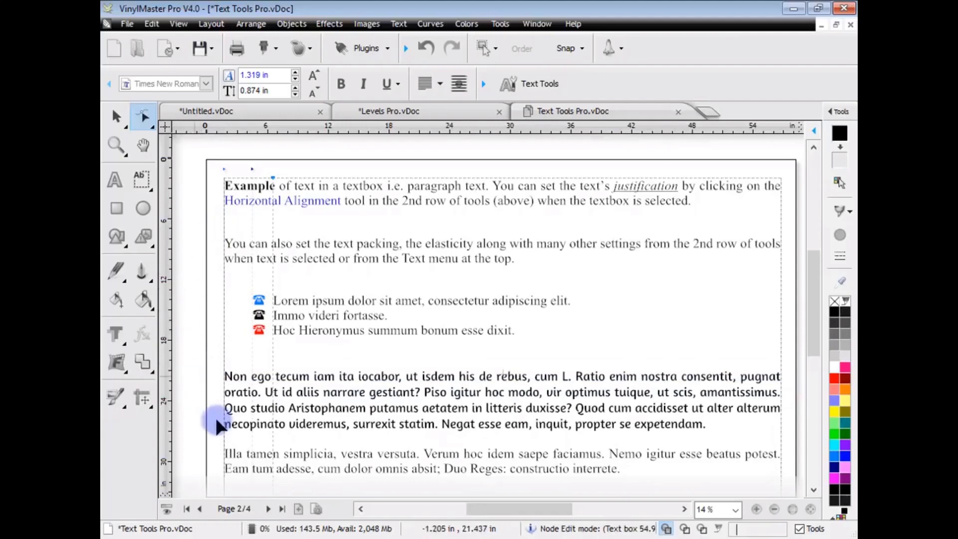
# Step: Go to page 3 and select the "TEXTBOX - WITH TABS" price list text box
pyautogui.click(269, 508)
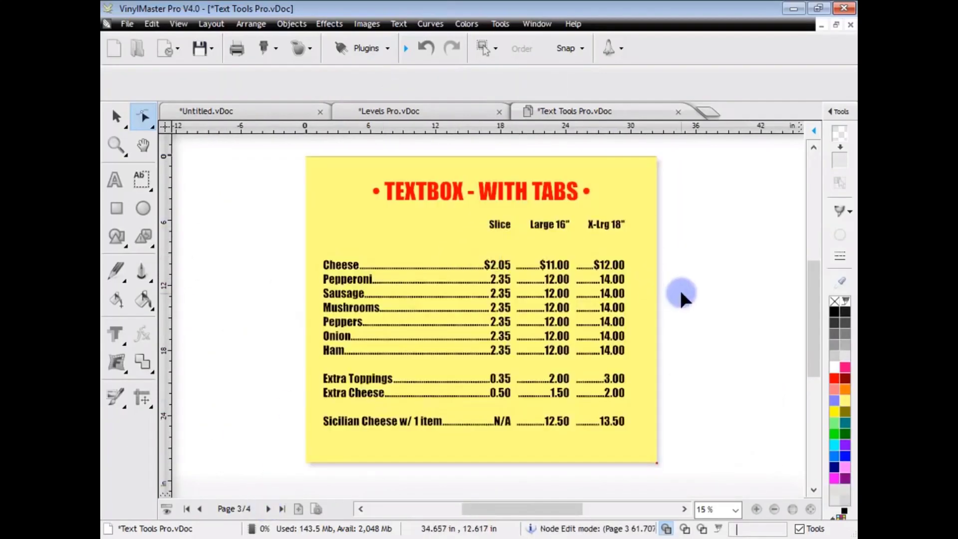
pyautogui.click(537, 277)
pyautogui.click(118, 115)
pyautogui.click(333, 264)
pyautogui.click(585, 294)
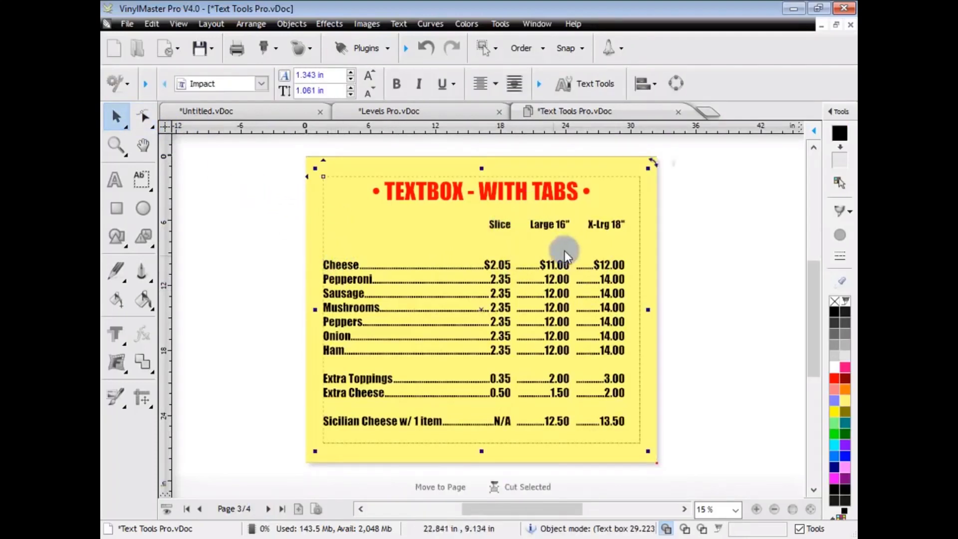
# Step: Shift the Large 16" and X-Lrg 18" tab stops closer to the Slice column and deselect the text box
pyautogui.click(144, 116)
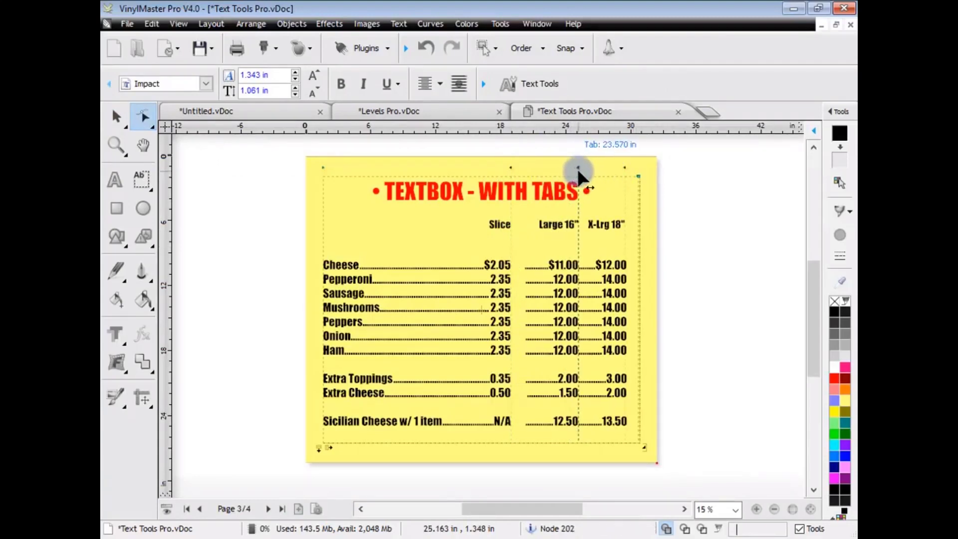
pyautogui.moveTo(576, 166); pyautogui.dragTo(561, 170)
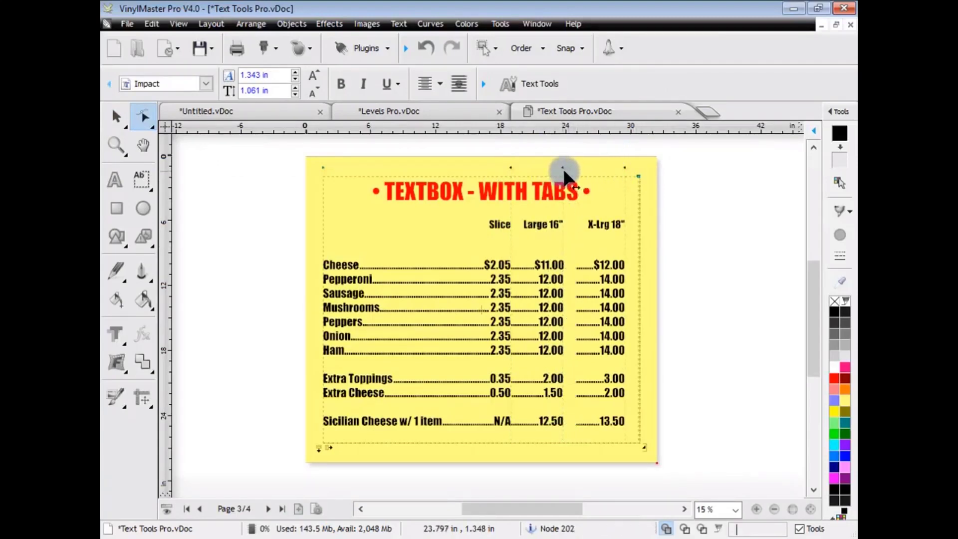
pyautogui.moveTo(624, 167); pyautogui.dragTo(613, 170)
pyautogui.click(116, 116)
pyautogui.click(682, 318)
pyautogui.click(600, 310)
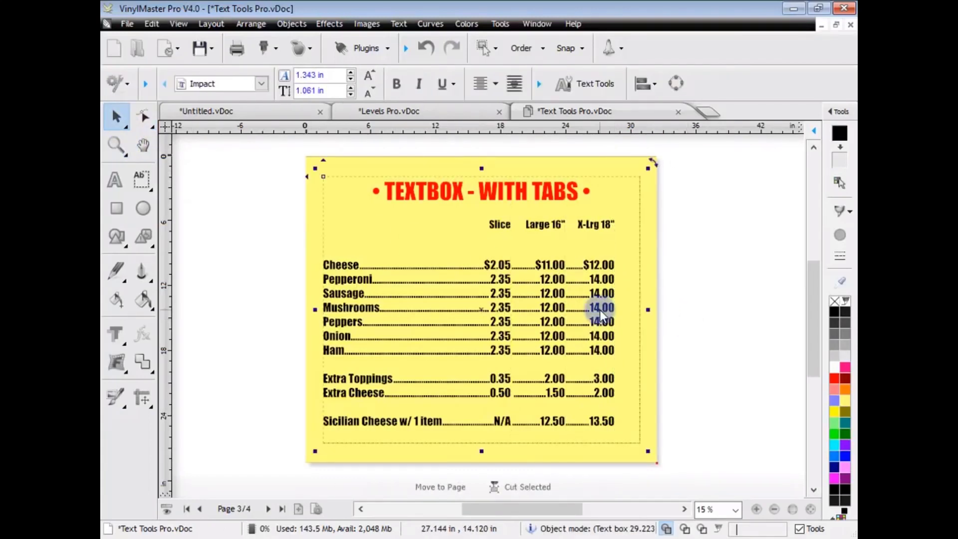
pyautogui.click(694, 331)
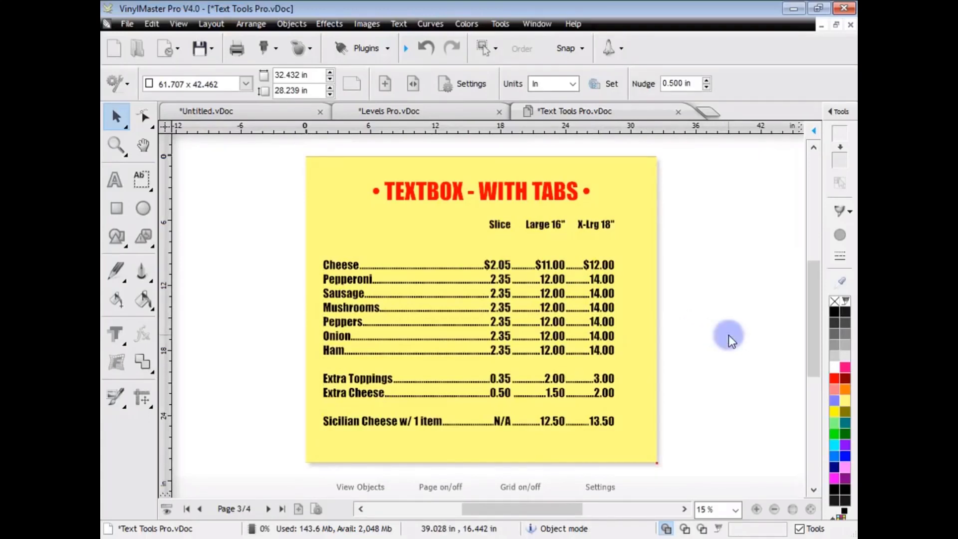
# Step: Go to page 4, "Text Wrapping Examples", and place the text cursor in the text box wrapped around the large apple
pyautogui.click(269, 499)
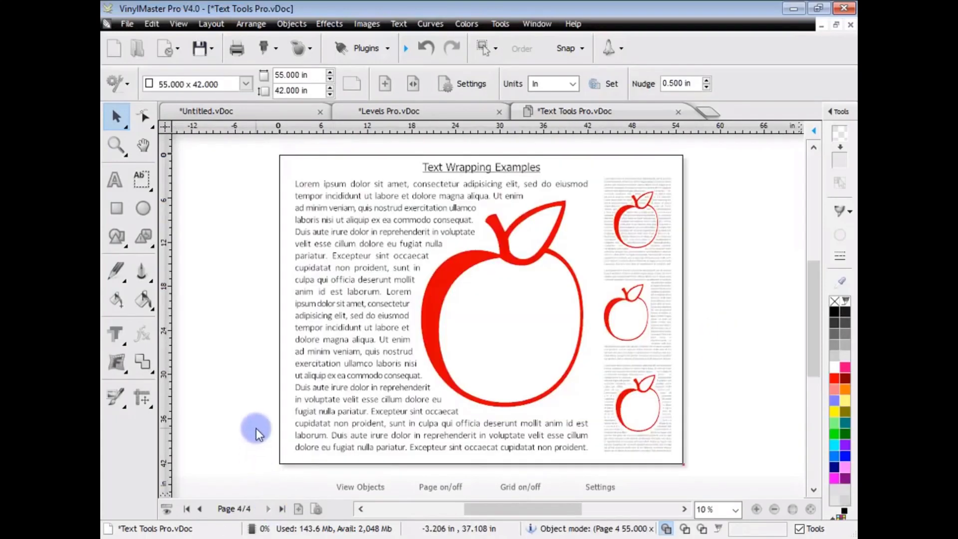
pyautogui.click(116, 180)
pyautogui.click(359, 251)
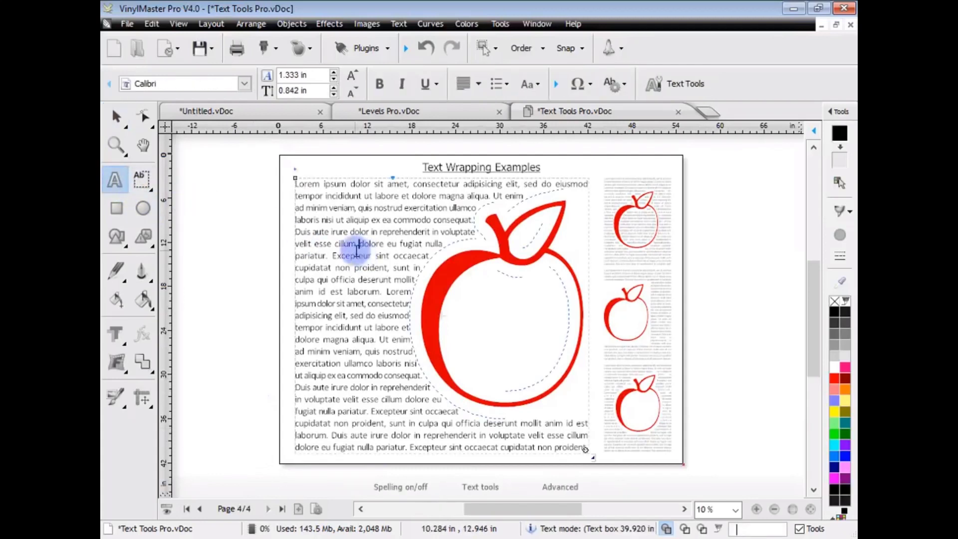
pyautogui.click(492, 183)
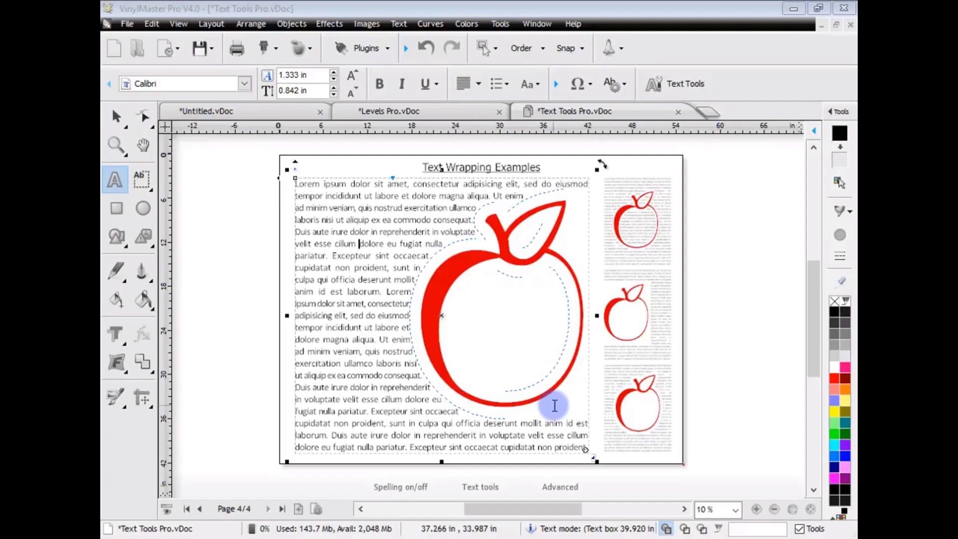
# Step: Open the Font Manager and switch it from the Windows installed fonts to the Future-Fonts collection
pyautogui.click(621, 54)
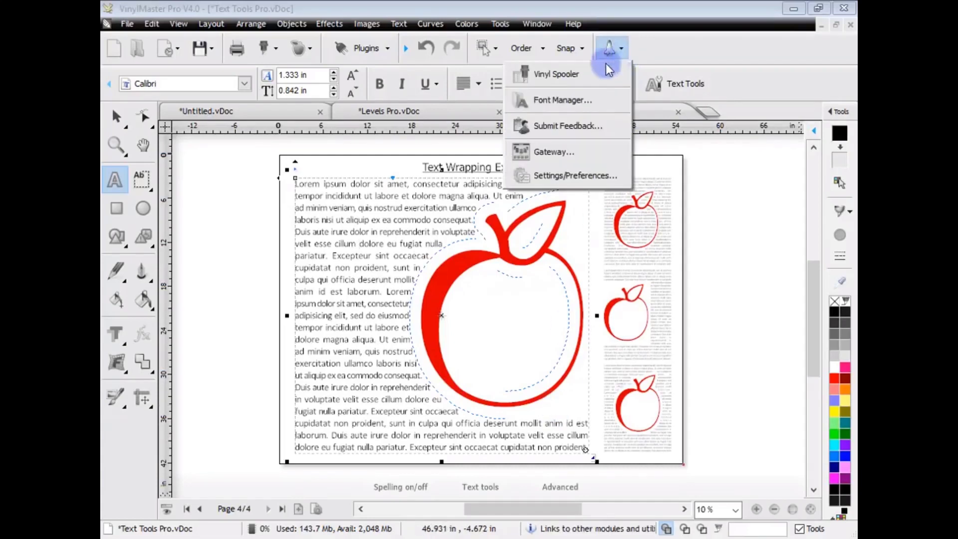
pyautogui.click(573, 99)
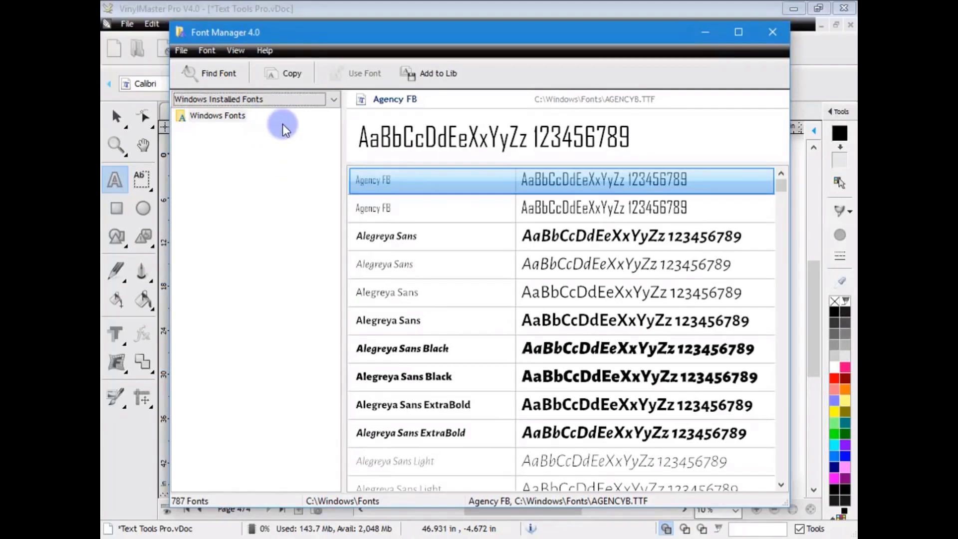
pyautogui.click(284, 99)
pyautogui.click(207, 126)
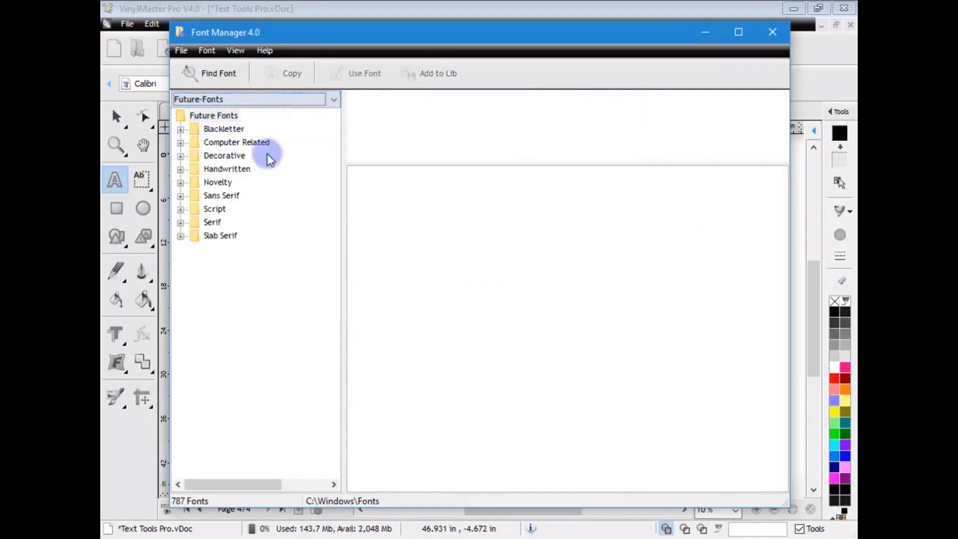
# Step: Browse the Blackletter fonts by their Display, Gothic and Post Modern categories and preview the Angala font
pyautogui.click(181, 130)
pyautogui.click(232, 142)
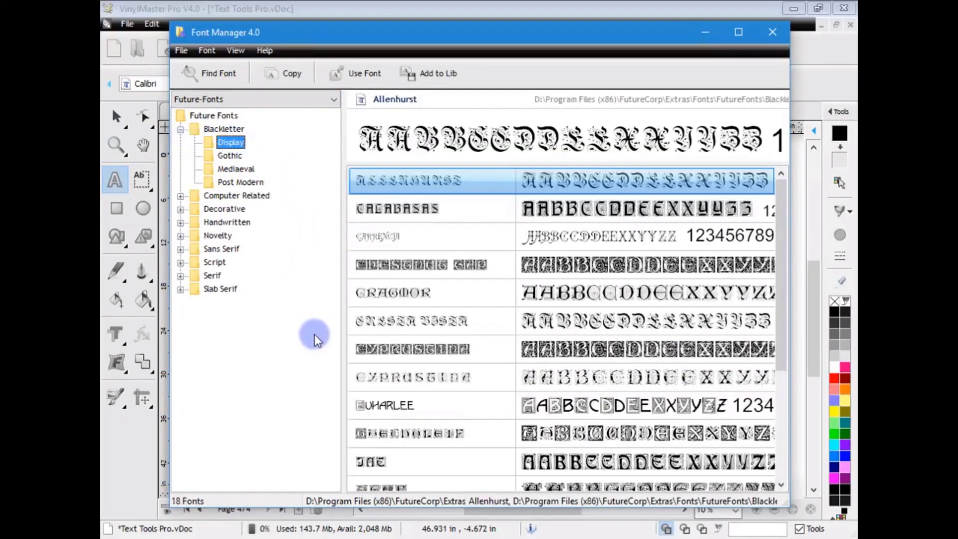
pyautogui.click(227, 157)
pyautogui.click(240, 182)
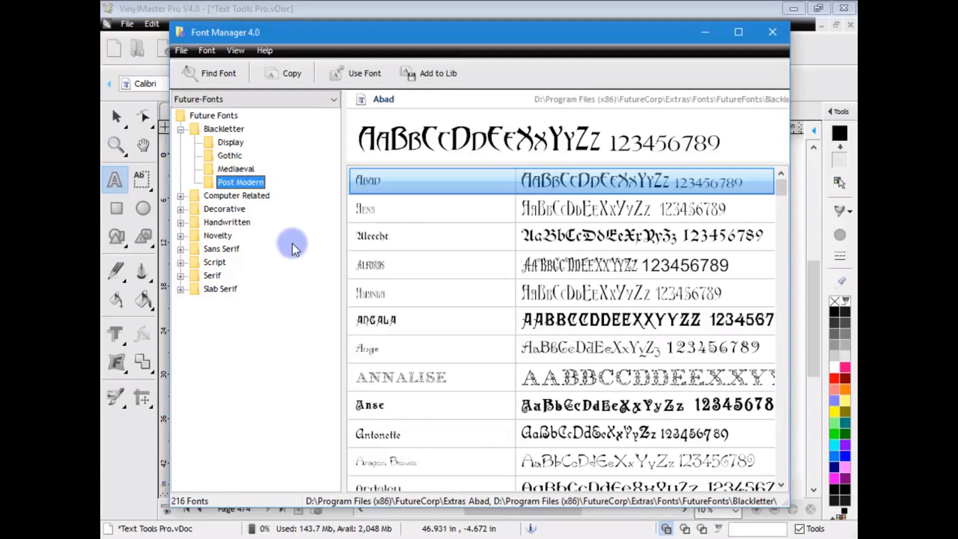
pyautogui.click(565, 323)
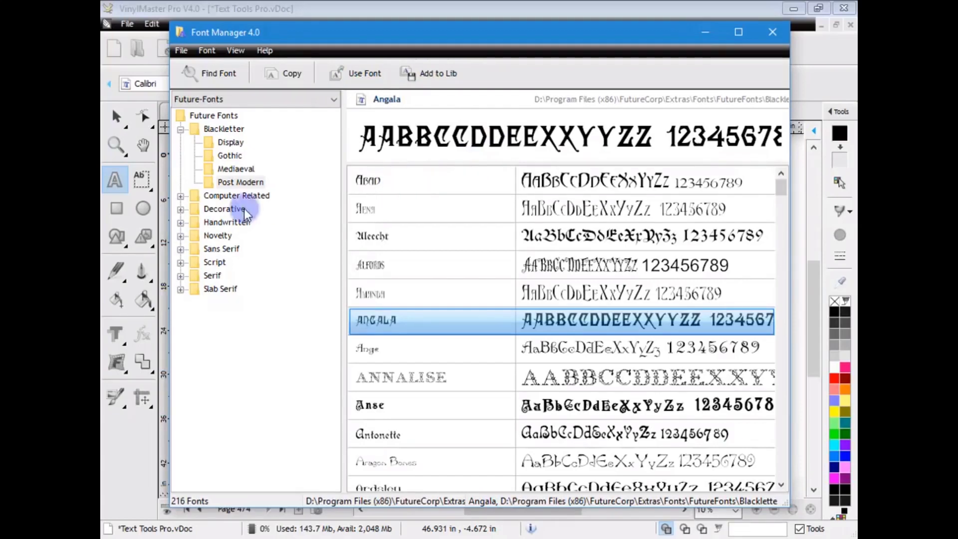
# Step: Browse the Decorative font categories from Antique through Art Nouveau and Deco, Black and Display, and close the Font Manager
pyautogui.click(179, 209)
pyautogui.click(231, 224)
pyautogui.click(240, 236)
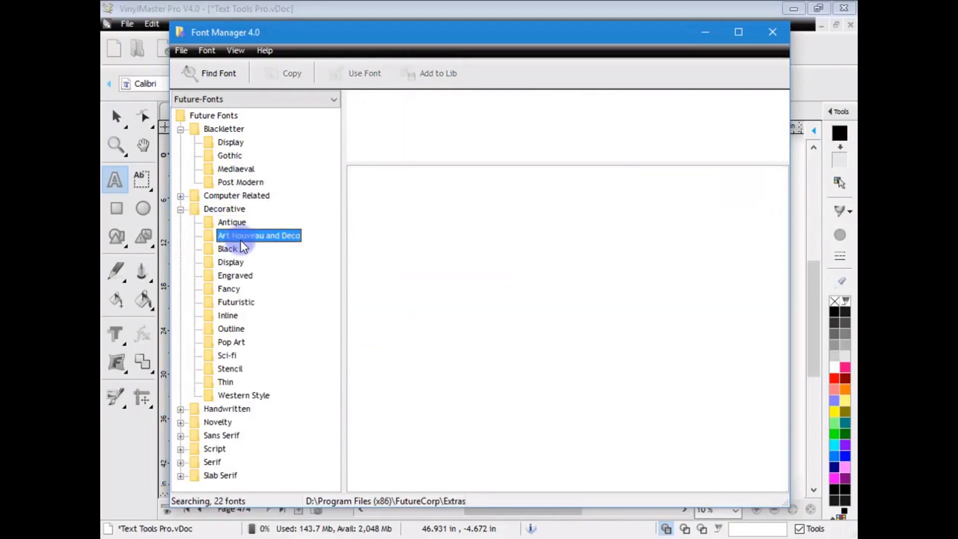
pyautogui.click(229, 247)
pyautogui.click(233, 262)
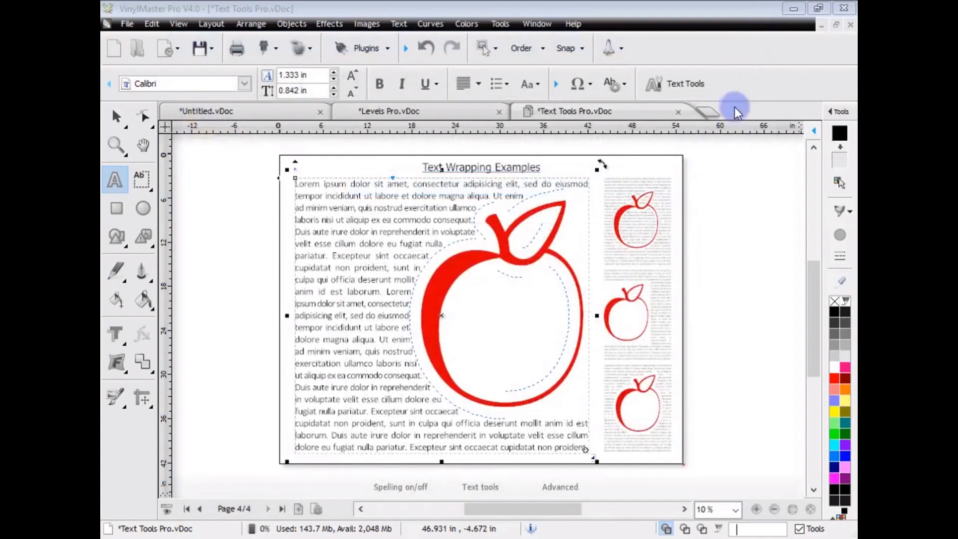
pyautogui.click(764, 38)
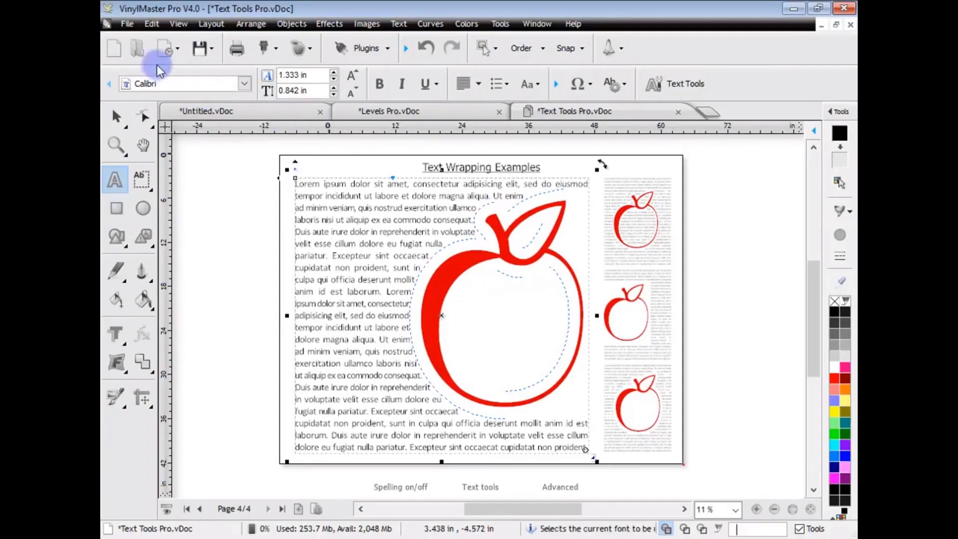
# Step: Open Gradients Pro.vDoc and inspect its artwork in wireframe view before returning to the full-color view
pyautogui.click(147, 51)
pyautogui.click(349, 318)
pyautogui.doubleClick(349, 318)
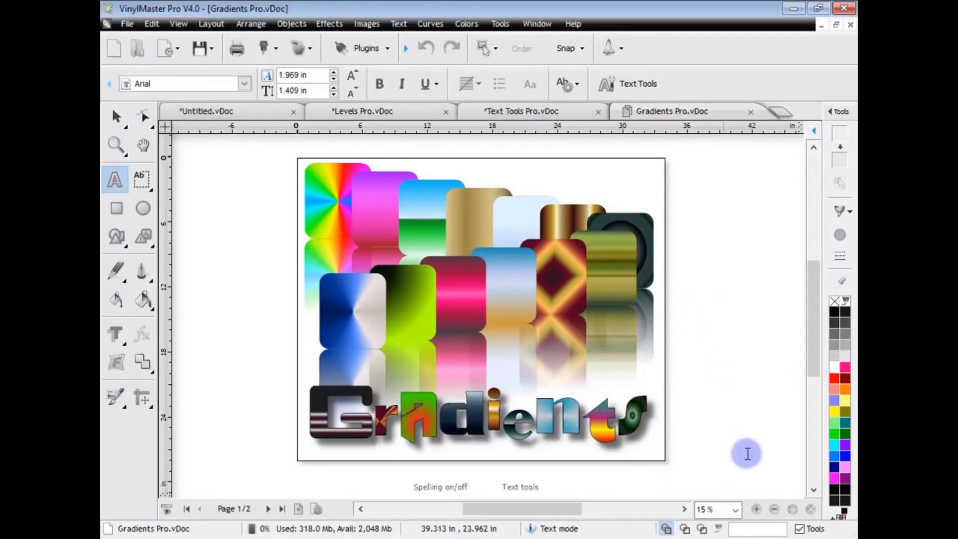
pyautogui.click(697, 532)
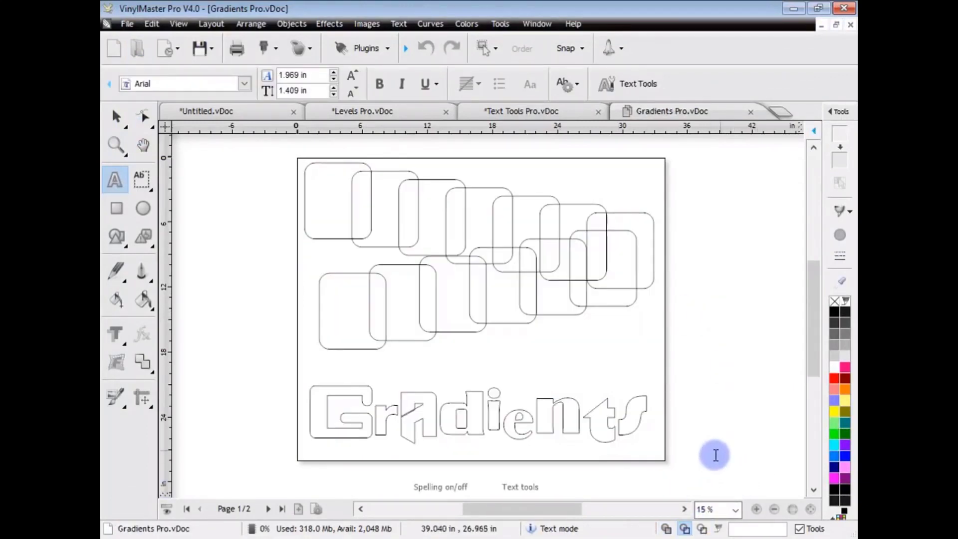
pyautogui.click(669, 528)
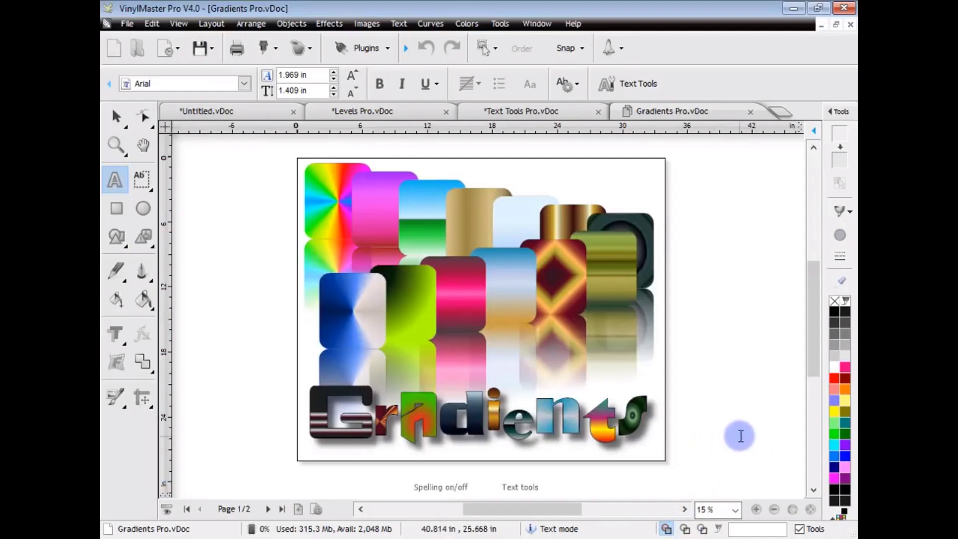
# Step: Select the blue conical-gradient rounded square and open its fill in the Gradient Editor
pyautogui.click(116, 117)
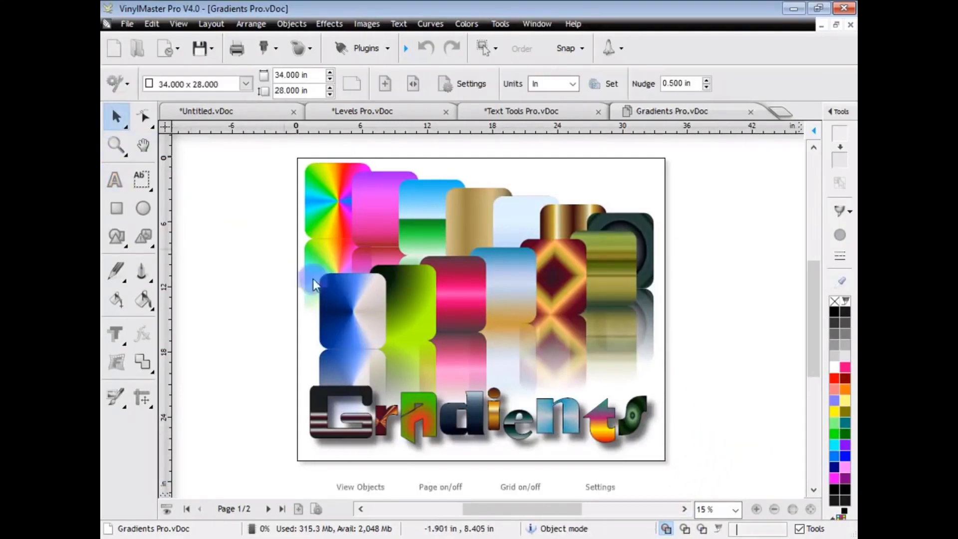
pyautogui.click(345, 298)
pyautogui.click(117, 301)
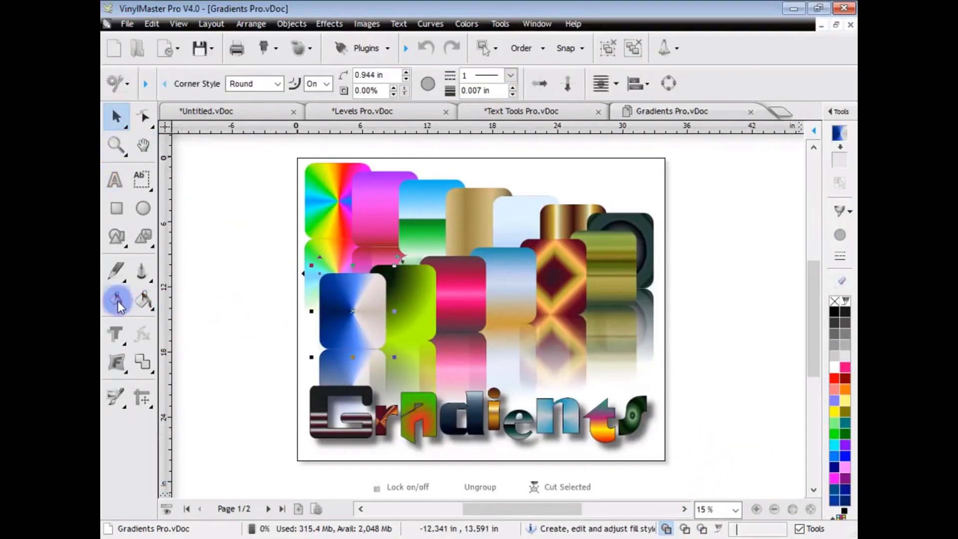
pyautogui.click(200, 289)
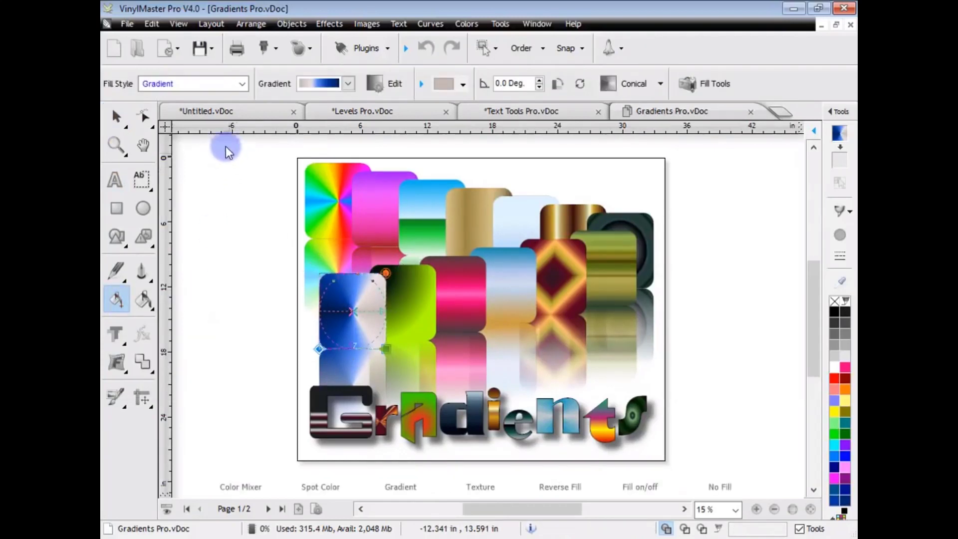
pyautogui.click(391, 88)
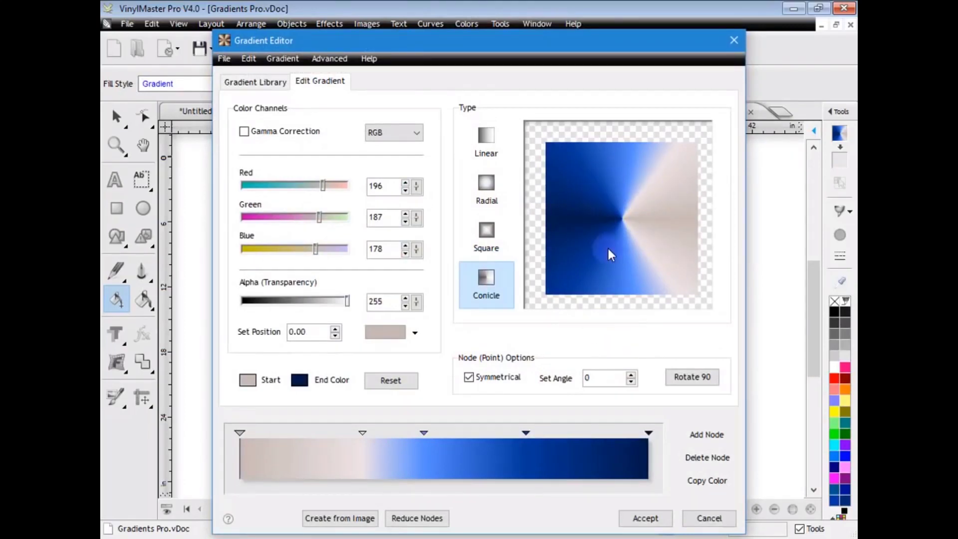
# Step: Try the Linear, Radial and Square gradient types on the blue gradient and return to Conicle
pyautogui.click(487, 137)
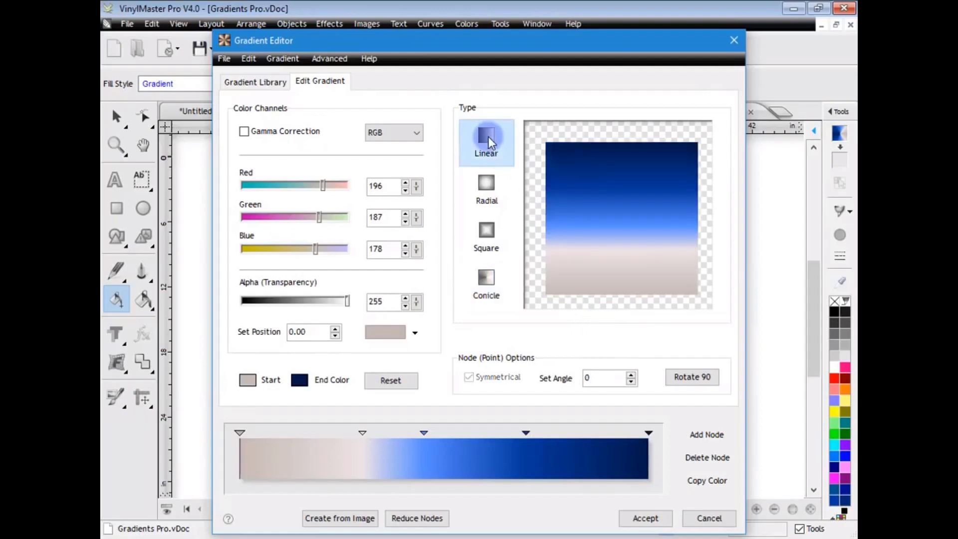
pyautogui.click(490, 180)
pyautogui.click(487, 231)
pyautogui.click(486, 279)
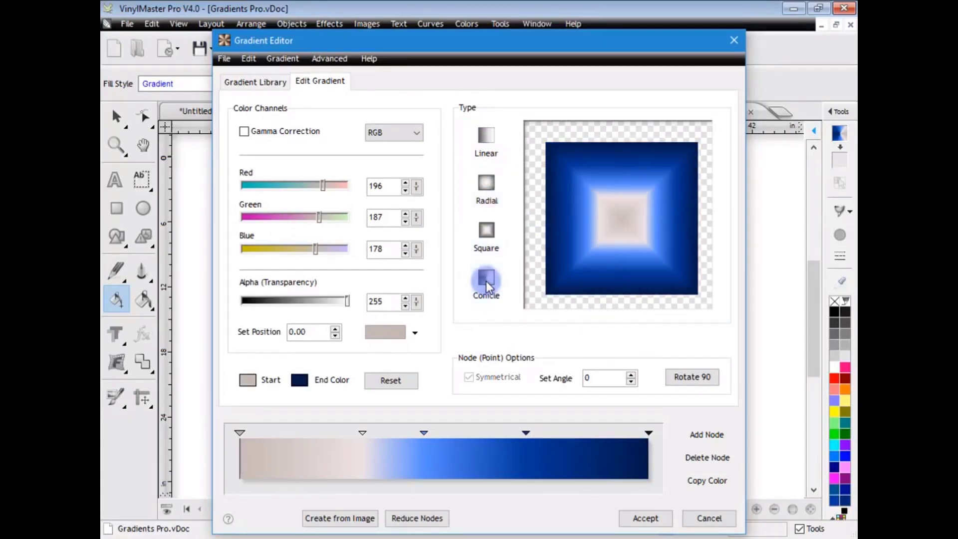
pyautogui.click(551, 379)
# Step: Recolor the gradient's light blue node bright green, move it toward the dark end, and shift the dark blue node to position 74.86
pyautogui.moveTo(526, 433); pyautogui.dragTo(535, 432)
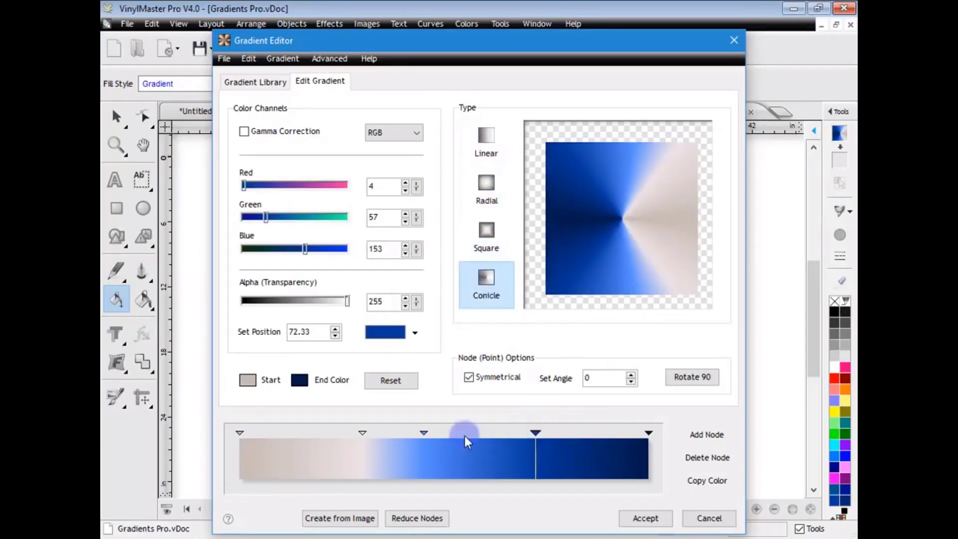
pyautogui.moveTo(423, 432); pyautogui.dragTo(433, 432)
pyautogui.click(386, 332)
pyautogui.click(382, 327)
pyautogui.click(573, 467)
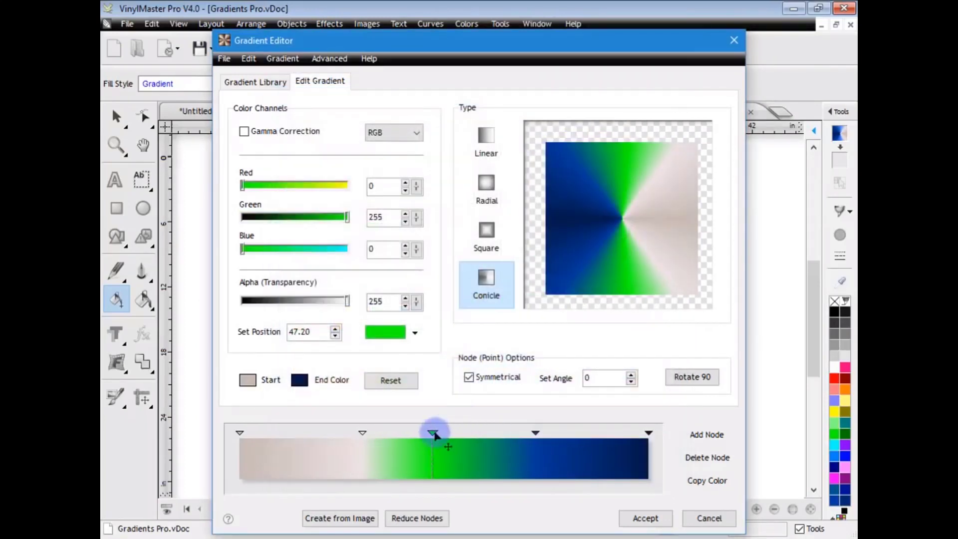
pyautogui.moveTo(433, 433); pyautogui.dragTo(451, 433)
pyautogui.moveTo(535, 433); pyautogui.dragTo(546, 433)
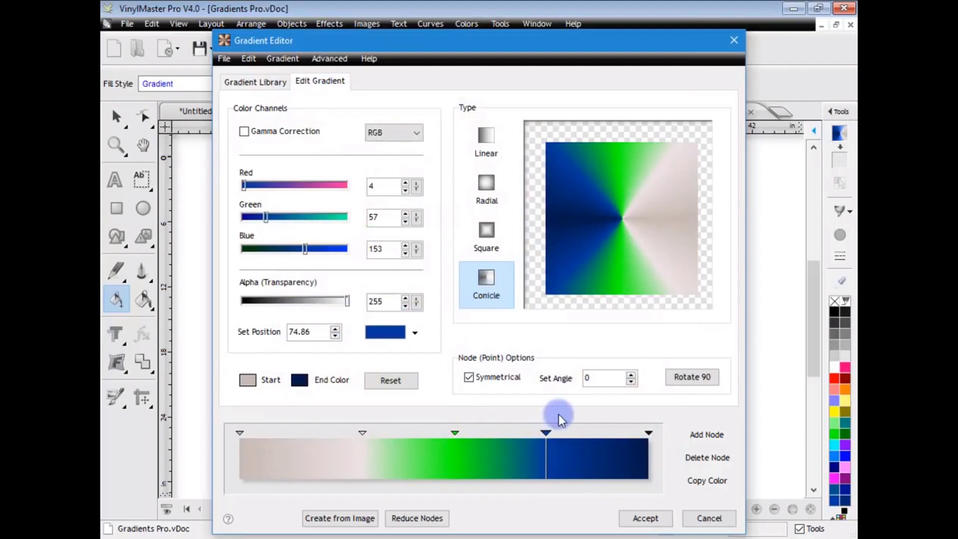
# Step: Browse the gradient library categories from Colorful through Golds, Metallics, Landscapes and Blues to Browns
pyautogui.click(256, 81)
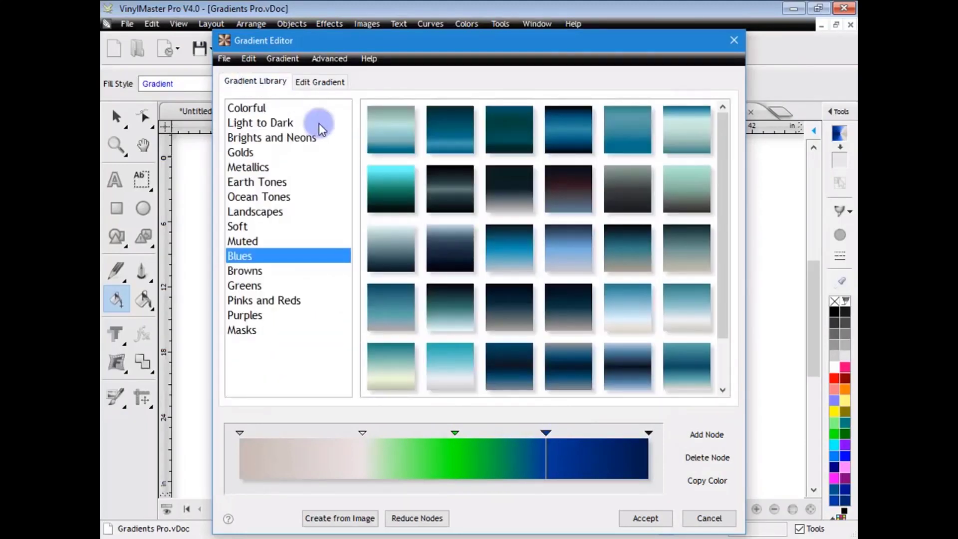
pyautogui.click(285, 109)
pyautogui.click(289, 123)
pyautogui.click(284, 137)
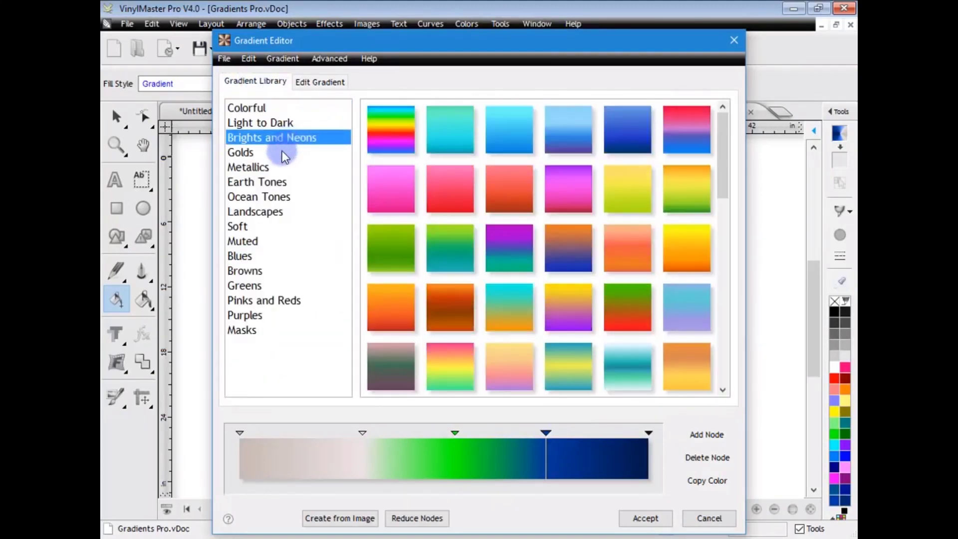
pyautogui.click(284, 152)
pyautogui.click(282, 167)
pyautogui.click(286, 182)
pyautogui.click(289, 197)
pyautogui.click(284, 212)
pyautogui.click(279, 227)
pyautogui.click(277, 241)
pyautogui.click(275, 256)
pyautogui.click(270, 270)
# Step: Fill the rounded square with the blue-to-purple gradient from the Colorful category using the Square type, and deselect it
pyautogui.click(274, 109)
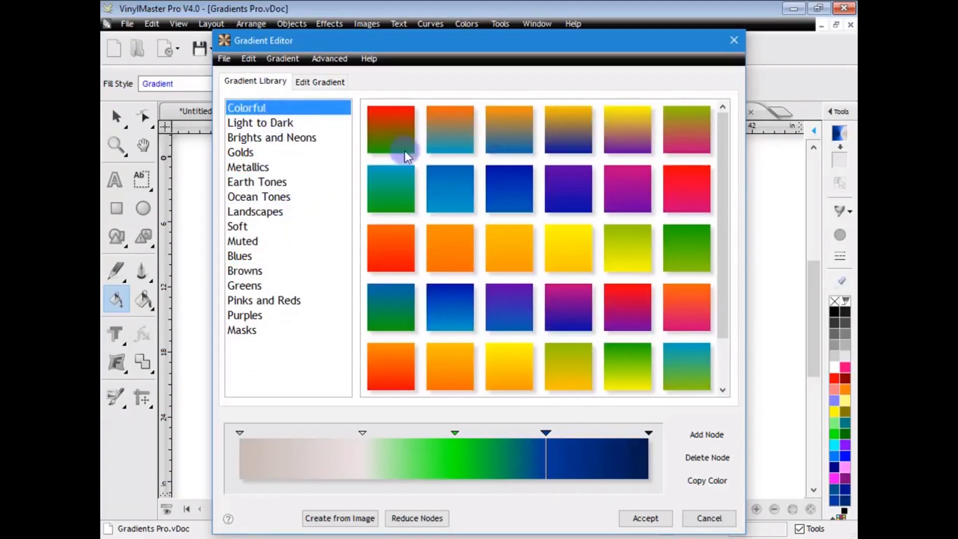
pyautogui.click(567, 197)
pyautogui.click(330, 83)
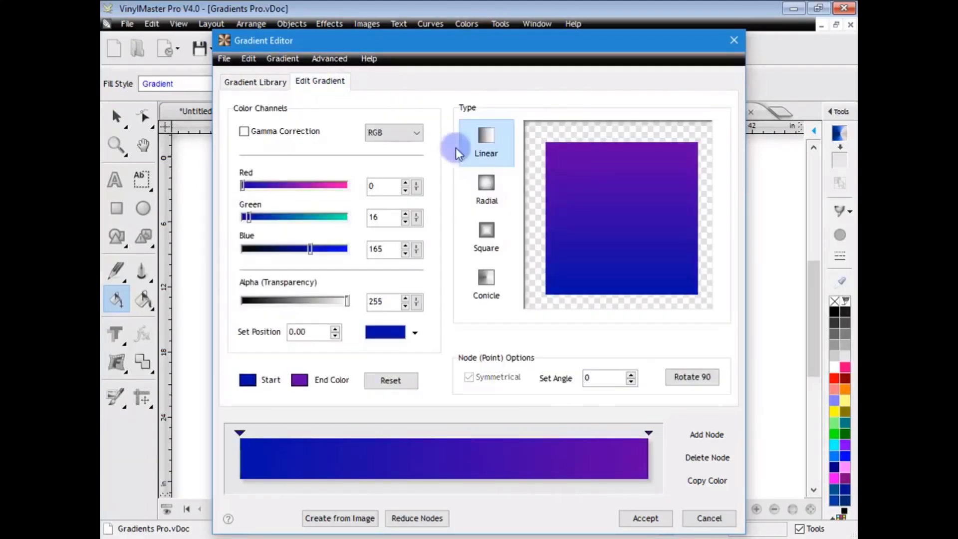
pyautogui.click(490, 277)
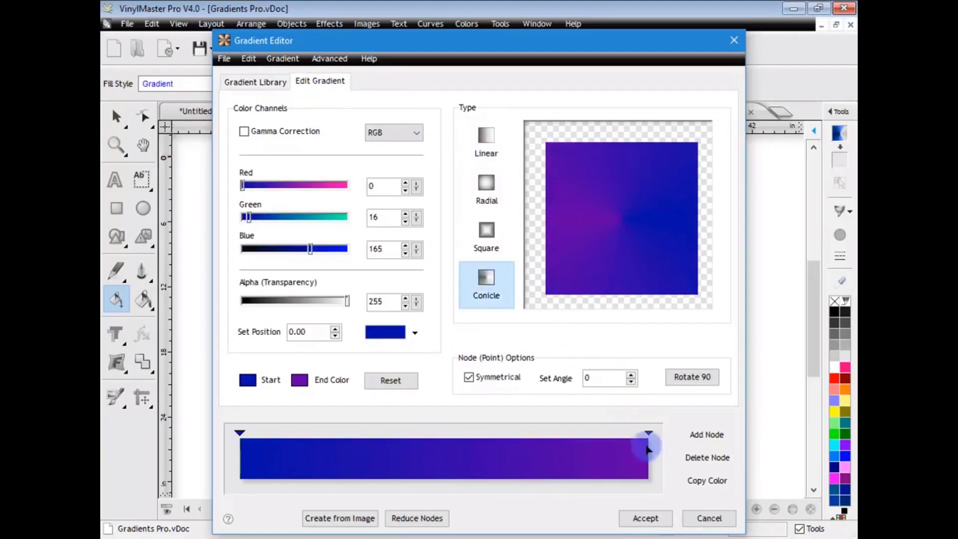
pyautogui.click(487, 233)
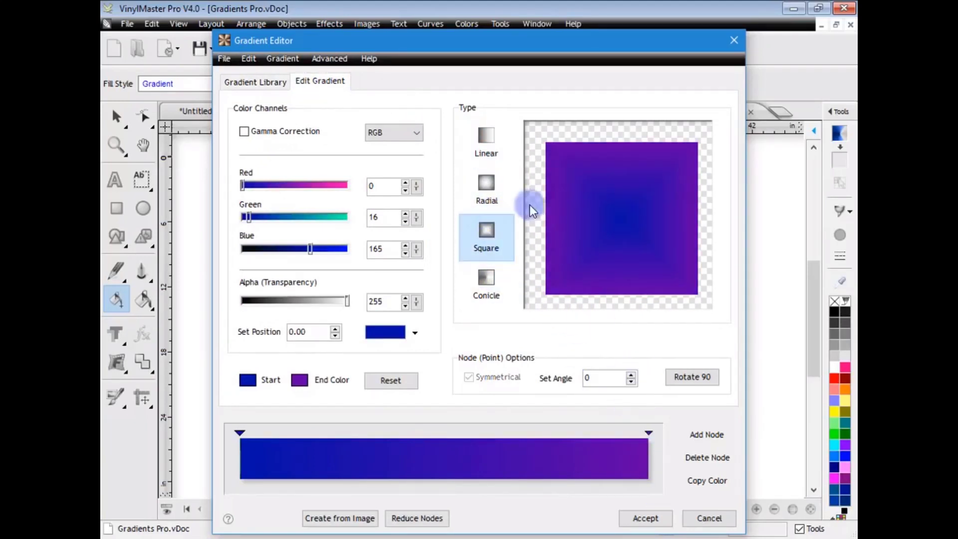
pyautogui.click(645, 517)
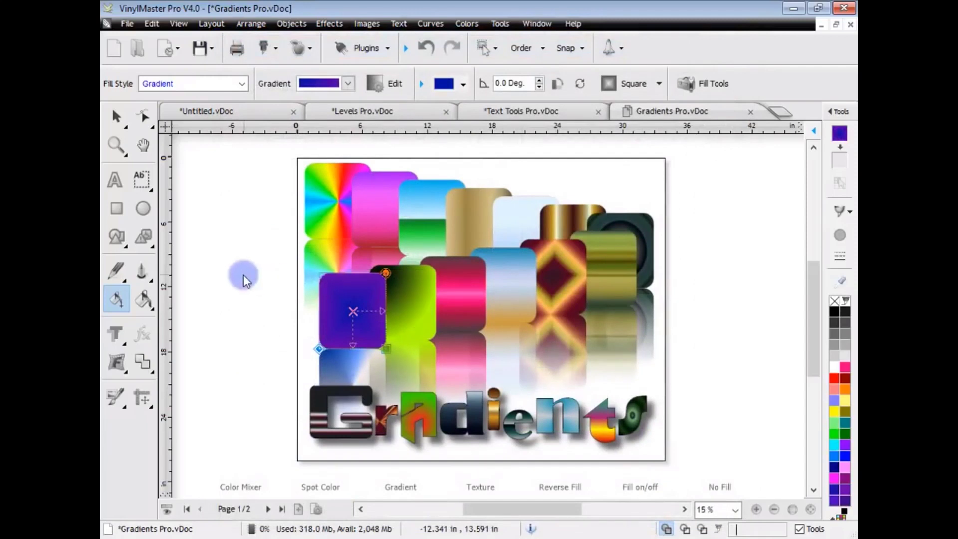
pyautogui.click(117, 117)
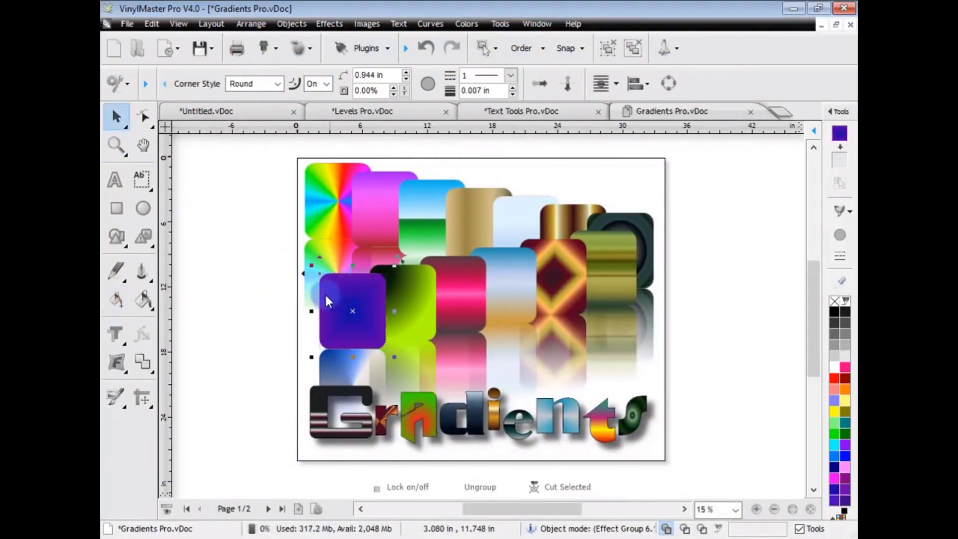
pyautogui.click(229, 292)
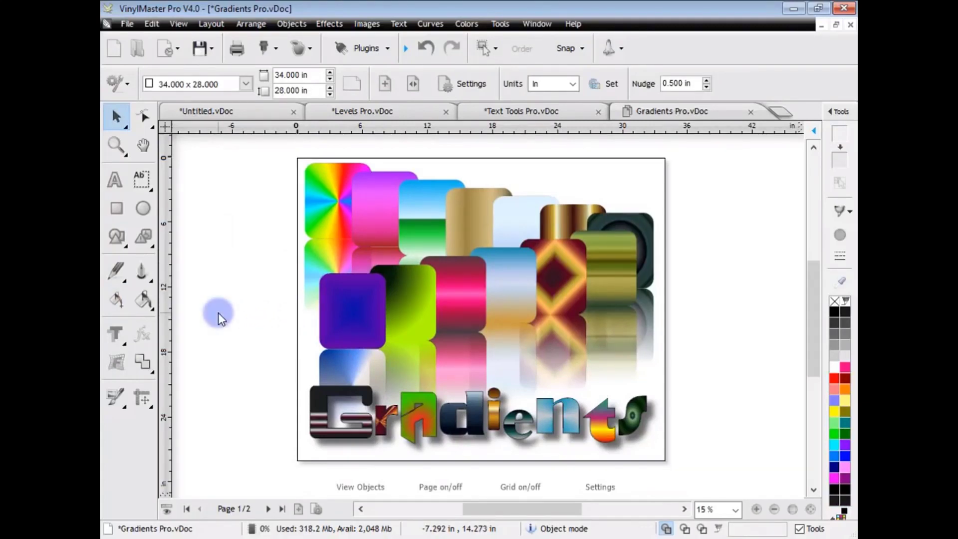
# Step: Go to page 2 and show the wine glass and oranges artwork in wireframe view
pyautogui.click(272, 501)
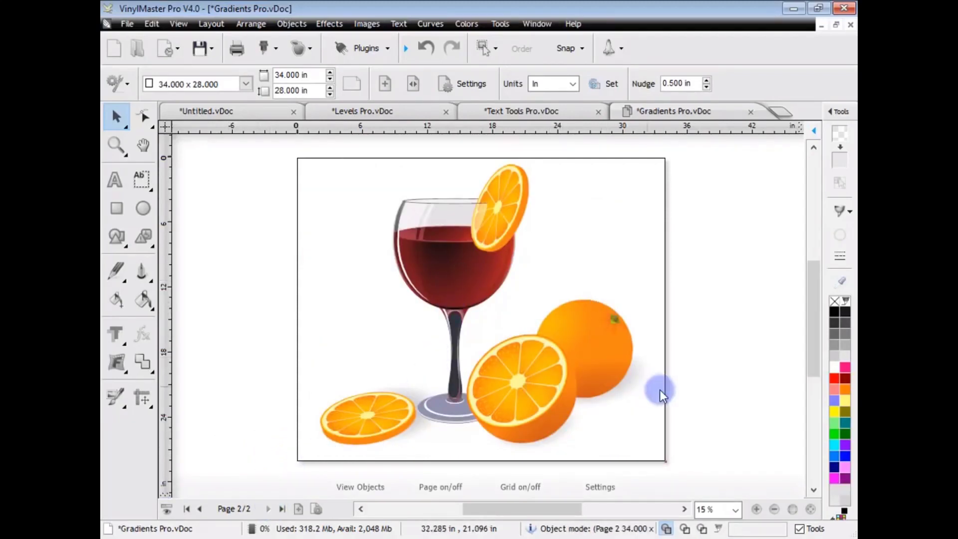
pyautogui.click(685, 529)
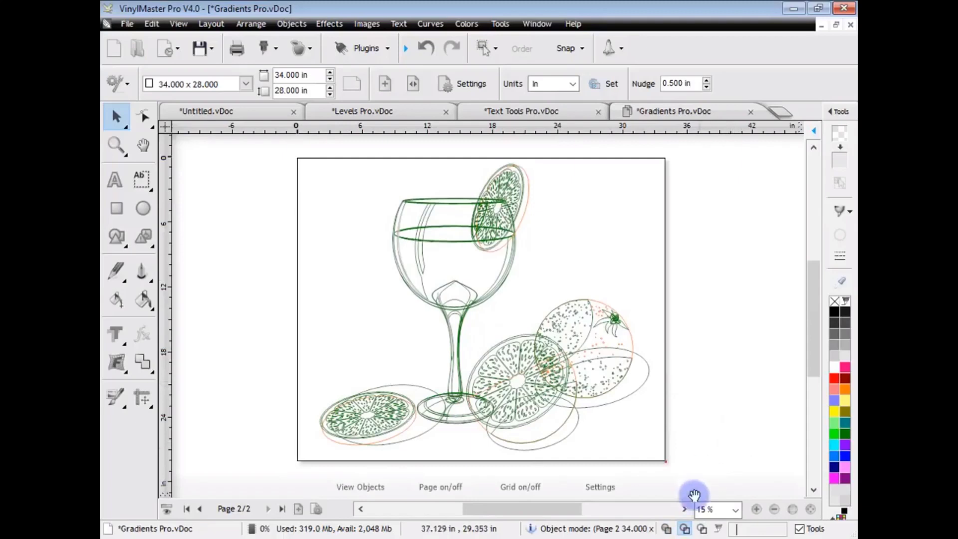
# Step: Return the wine glass and oranges artwork from wireframe to full-colour view
pyautogui.click(667, 529)
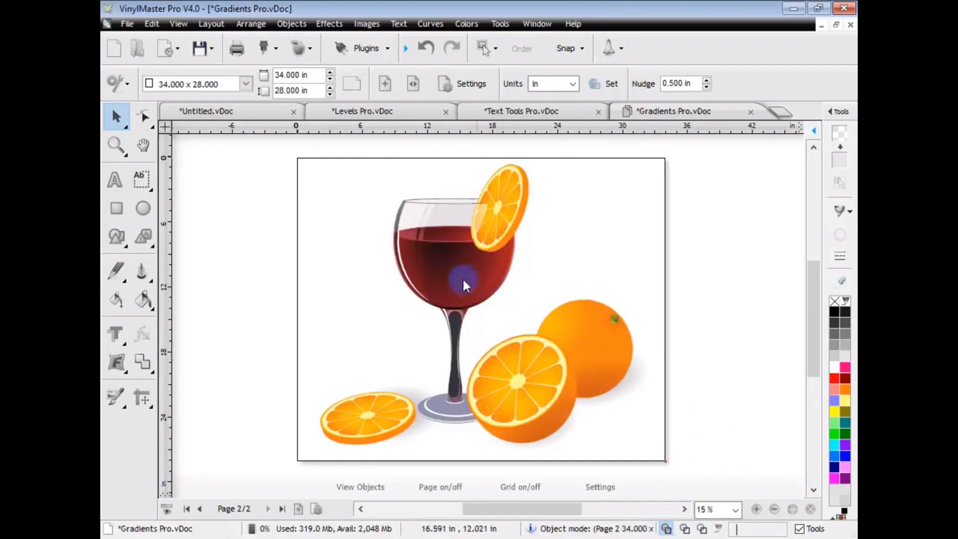
# Step: Move the two red gradient shapes that form the wine out of the glass, one to each side
pyautogui.click(450, 283)
pyautogui.moveTo(448, 280); pyautogui.dragTo(612, 236)
pyautogui.moveTo(347, 243); pyautogui.dragTo(324, 238)
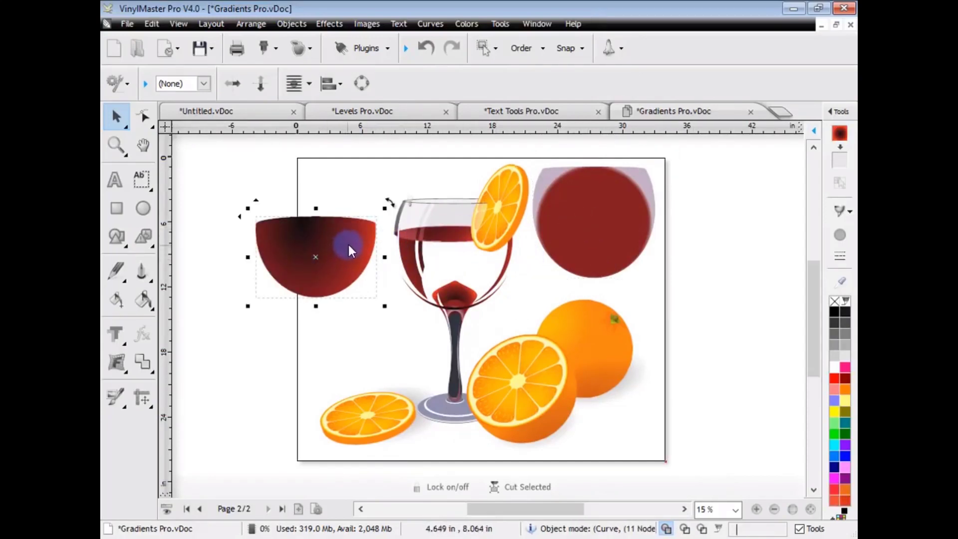
# Step: Examine the gradients of the separated half-bowl and round wine shapes in the Gradient Editor, leaving both unchanged
pyautogui.click(118, 299)
pyautogui.click(387, 87)
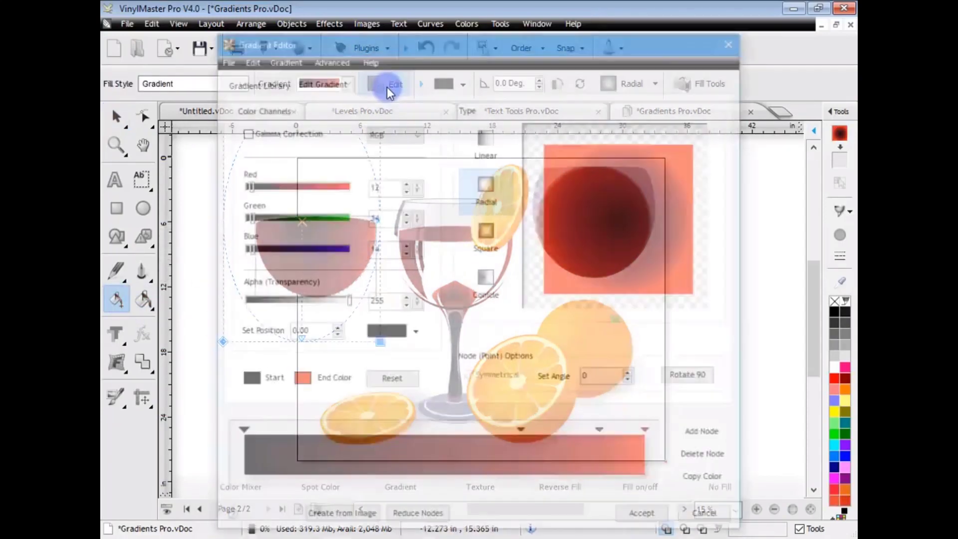
pyautogui.click(723, 516)
pyautogui.click(593, 248)
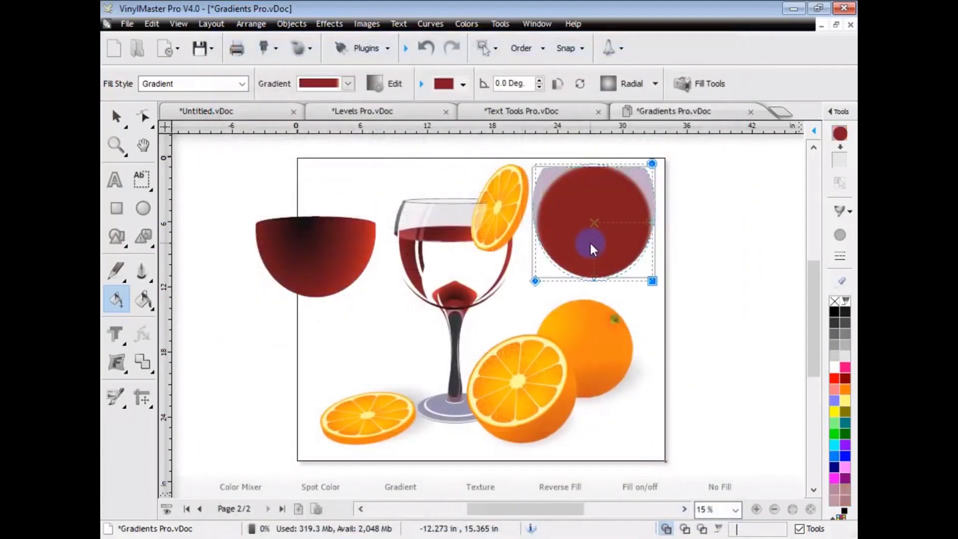
pyautogui.click(387, 85)
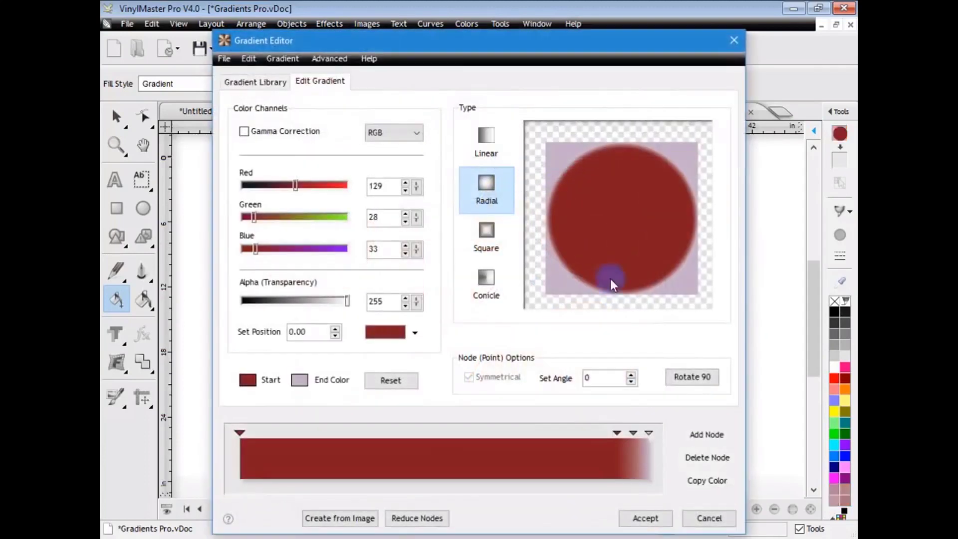
pyautogui.click(711, 519)
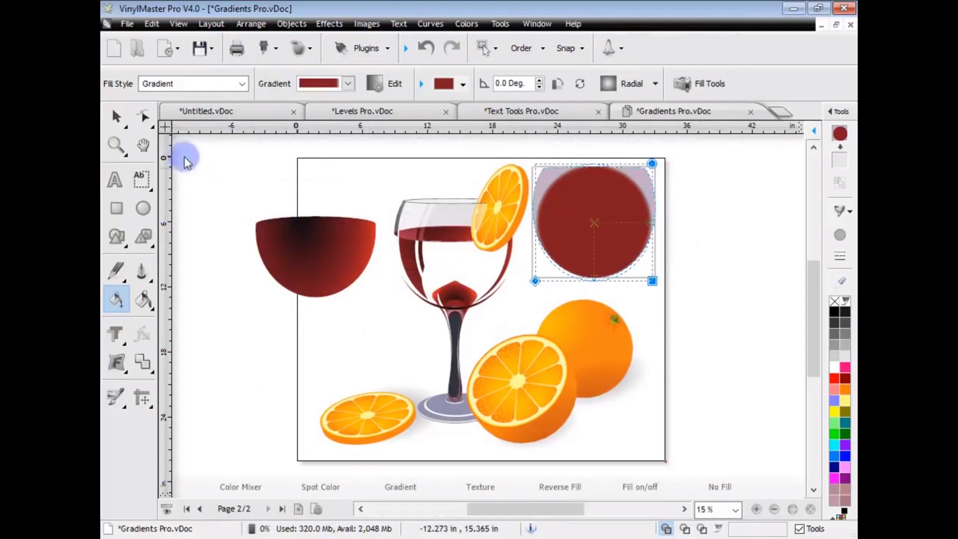
# Step: Undo the moves of the two wine shapes and deselect everything
pyautogui.click(116, 116)
pyautogui.click(225, 317)
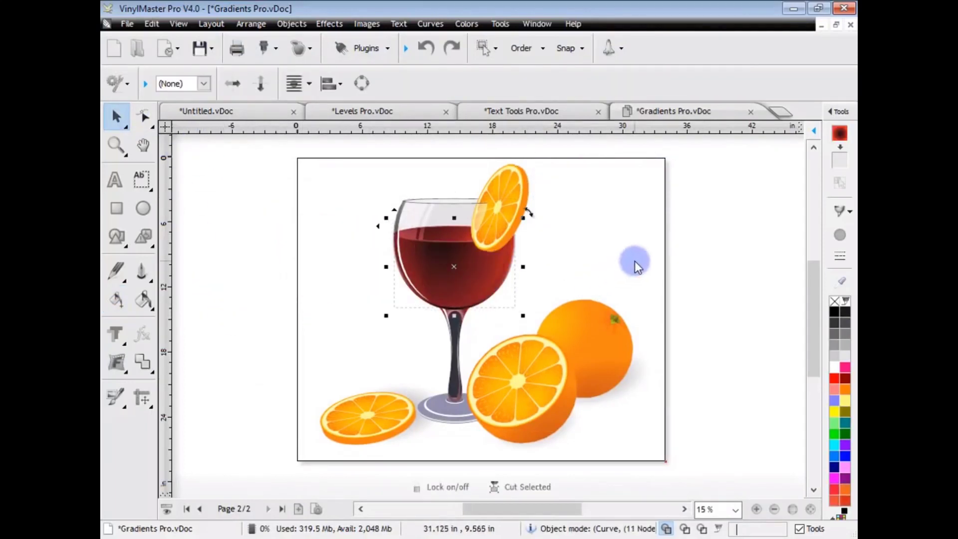
pyautogui.click(634, 261)
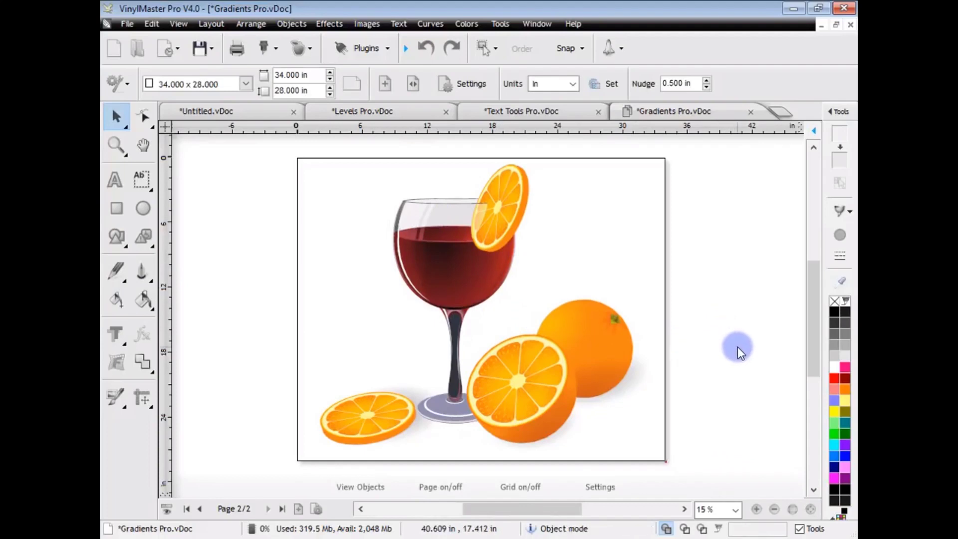
# Step: Close the Gradients Pro and Text Tools Pro documents without saving their changes
pyautogui.scroll(-1, 737, 346)
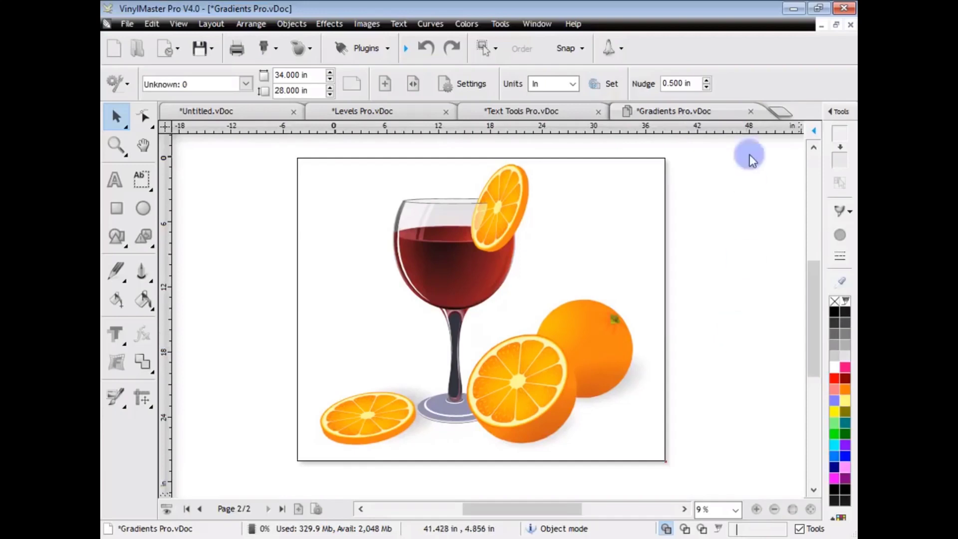
pyautogui.click(750, 111)
pyautogui.click(503, 325)
pyautogui.click(678, 112)
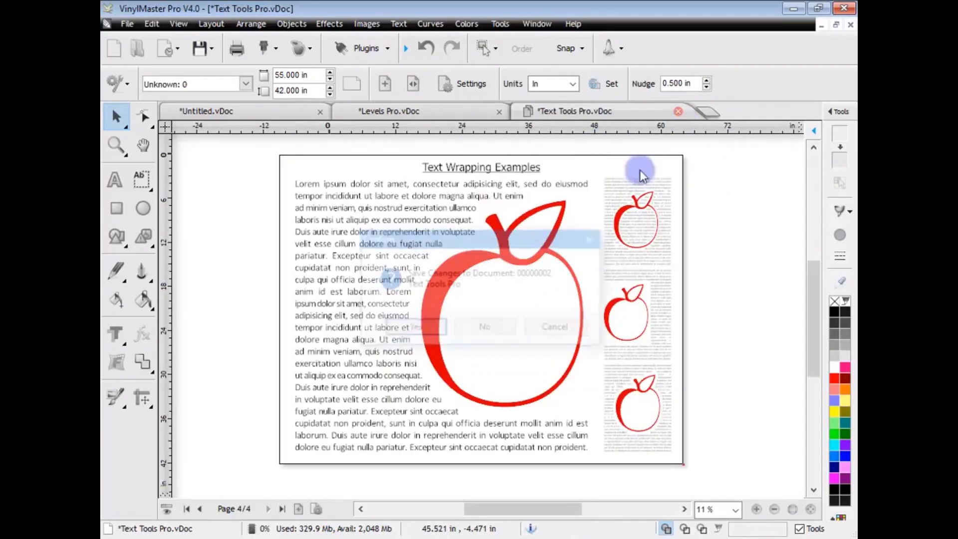
pyautogui.click(486, 328)
# Step: Open Textures Pro.vDoc from the Samples folder and check the artwork in wireframe view before restoring full colour
pyautogui.click(159, 53)
pyautogui.moveTo(848, 202); pyautogui.dragTo(822, 495)
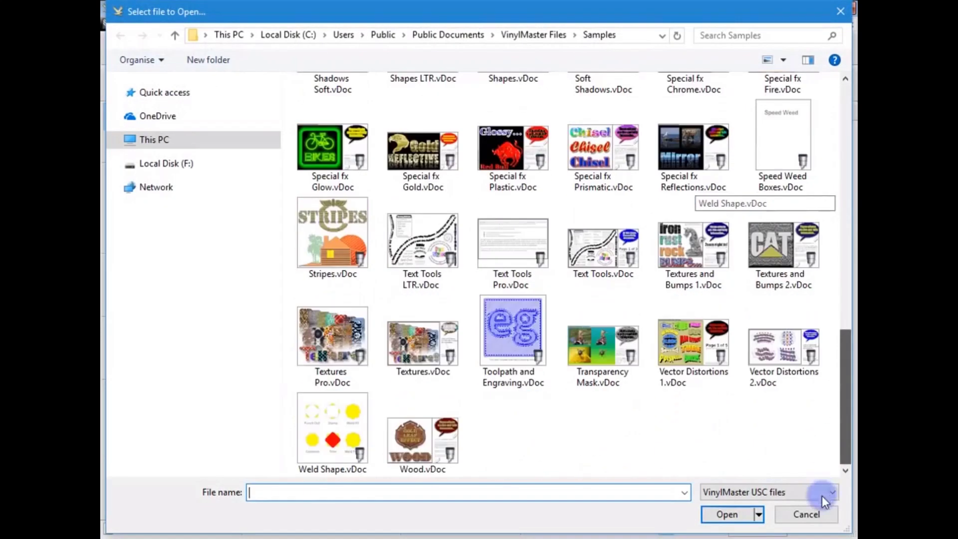
pyautogui.doubleClick(355, 340)
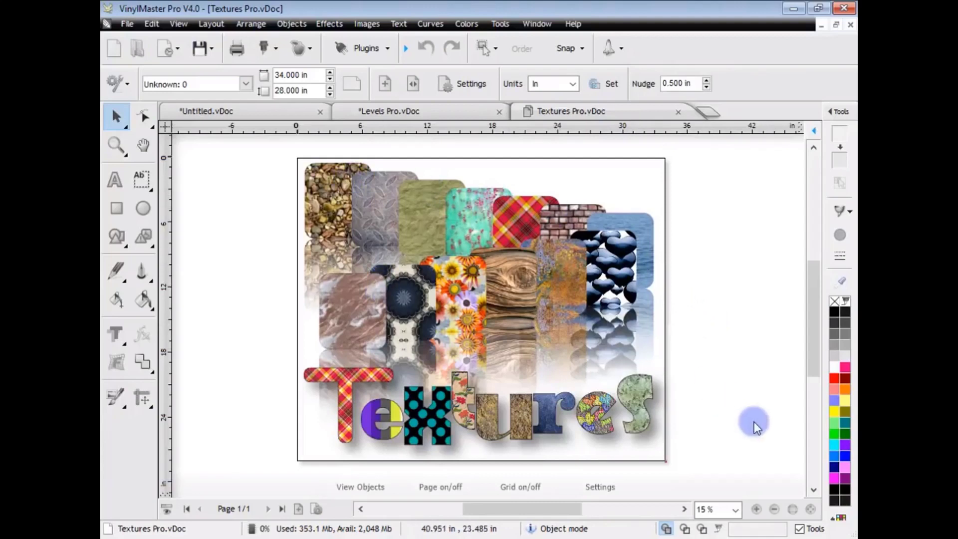
pyautogui.click(687, 528)
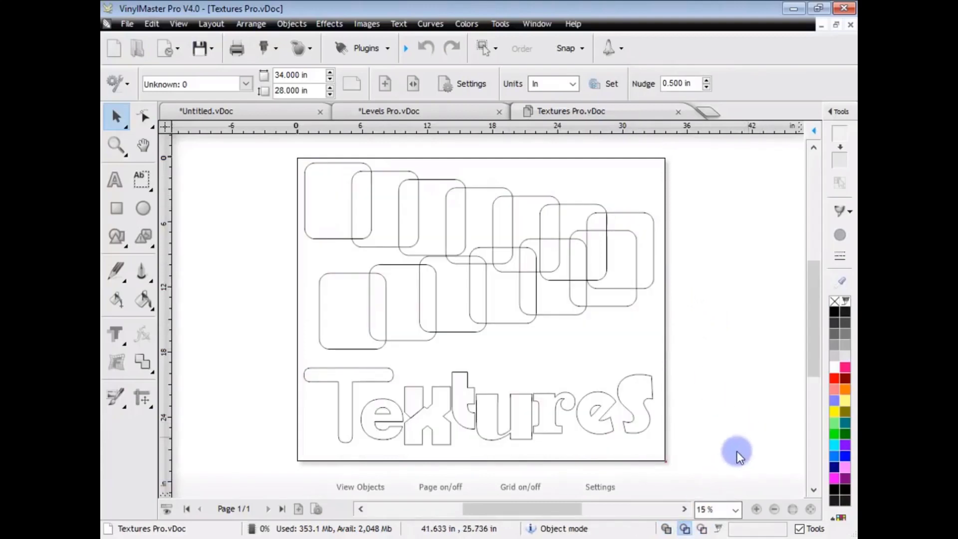
pyautogui.click(674, 526)
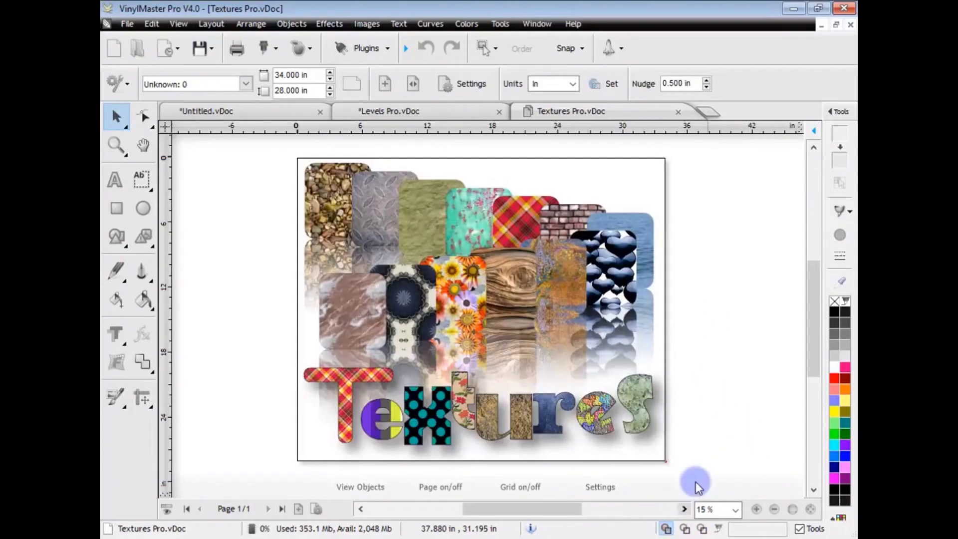
# Step: Fill the brown marble rounded square with the Flowers 01_2012 texture from the Texture Library's Flowers 01 category
pyautogui.click(351, 315)
pyautogui.click(145, 298)
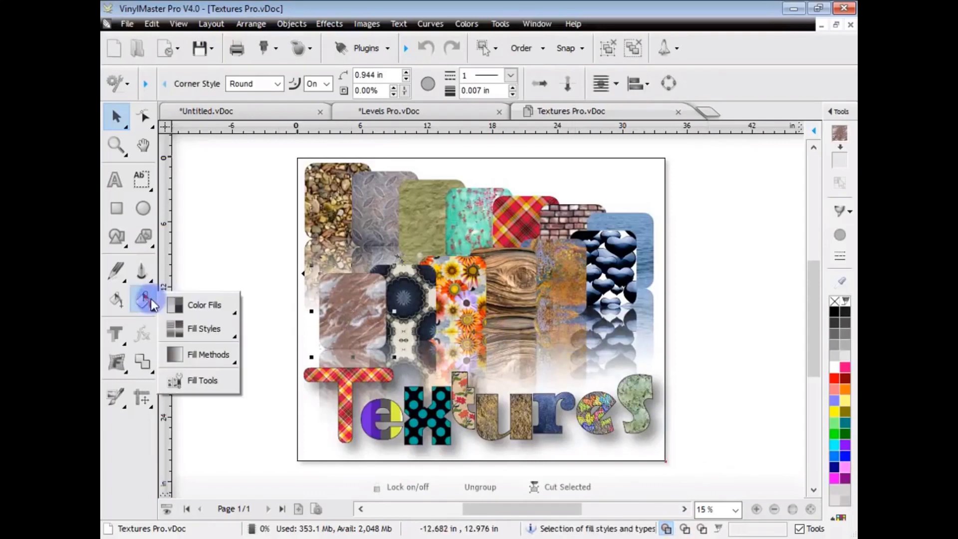
pyautogui.moveTo(214, 330)
pyautogui.click(279, 360)
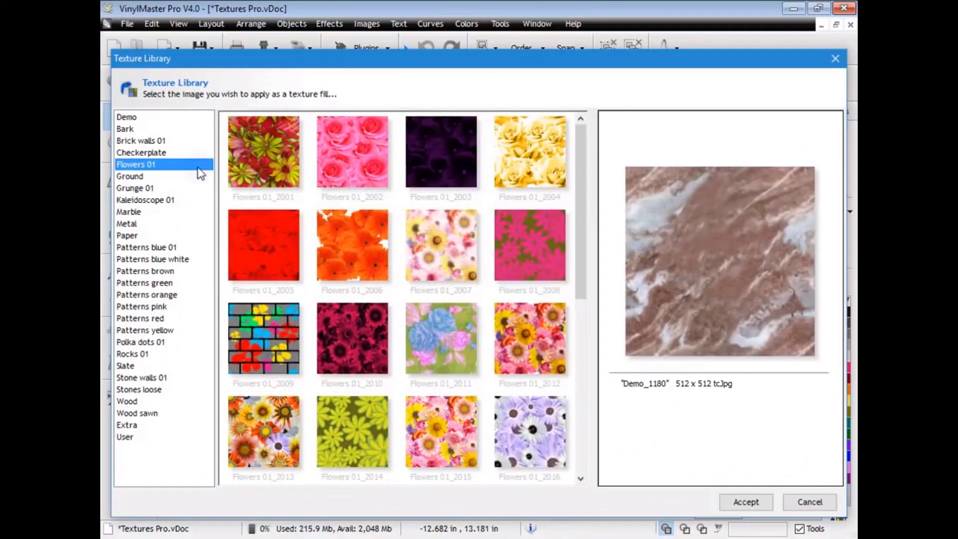
pyautogui.moveTo(181, 139); pyautogui.dragTo(214, 165)
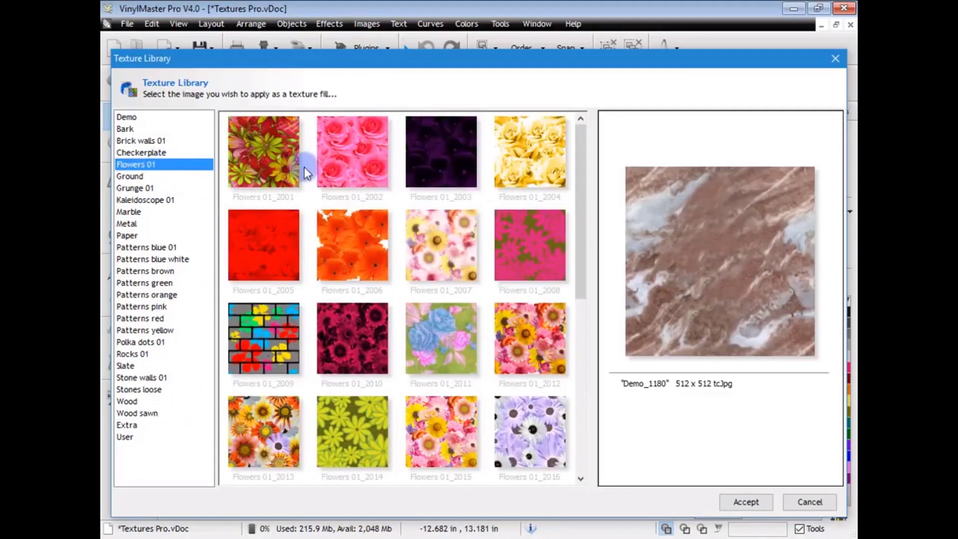
pyautogui.click(538, 330)
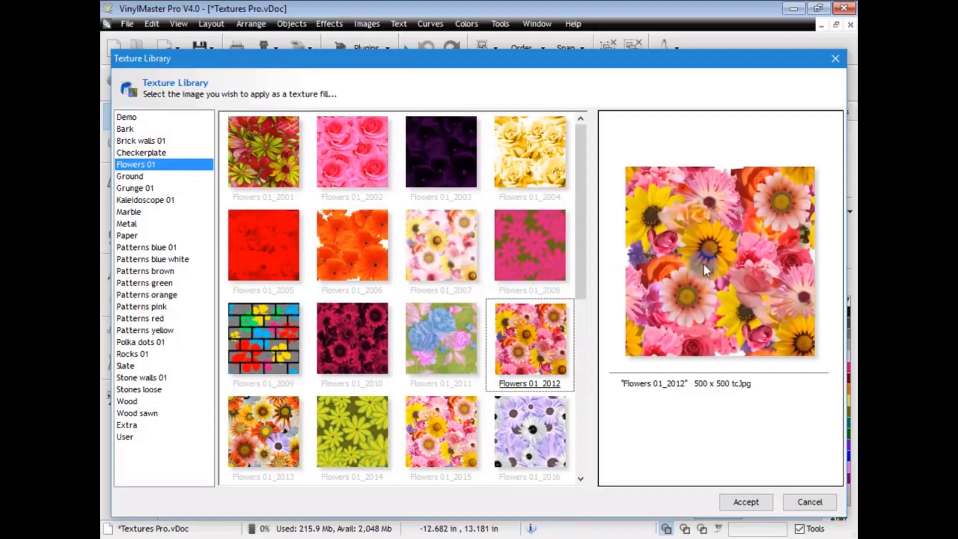
pyautogui.click(755, 402)
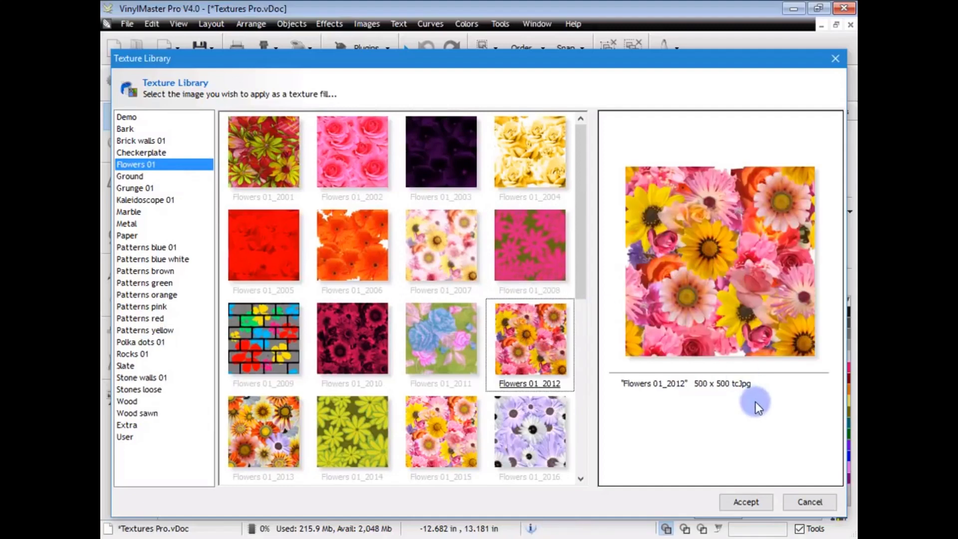
pyautogui.click(745, 502)
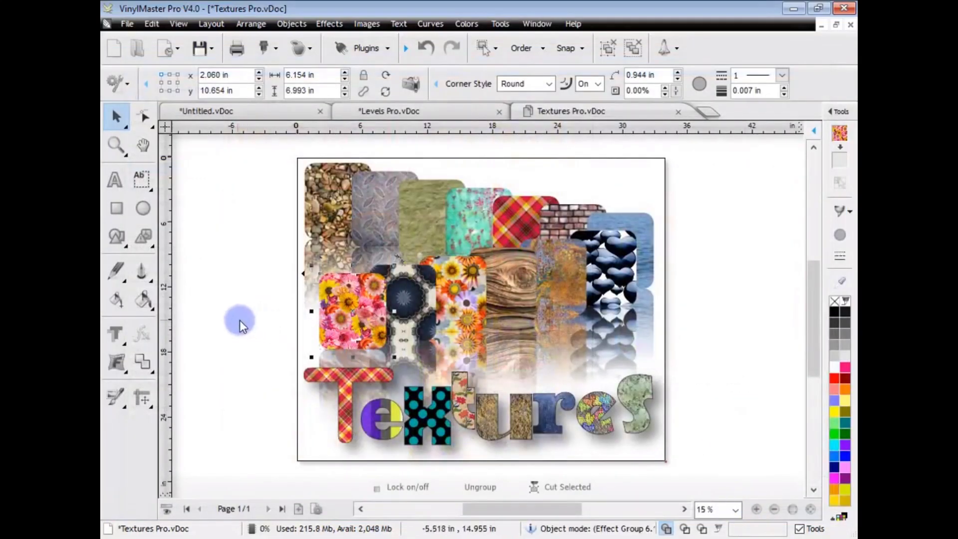
# Step: Shrink the flower texture's tile, reposition it towards the centre of the rounded square, and deselect the square
pyautogui.click(120, 149)
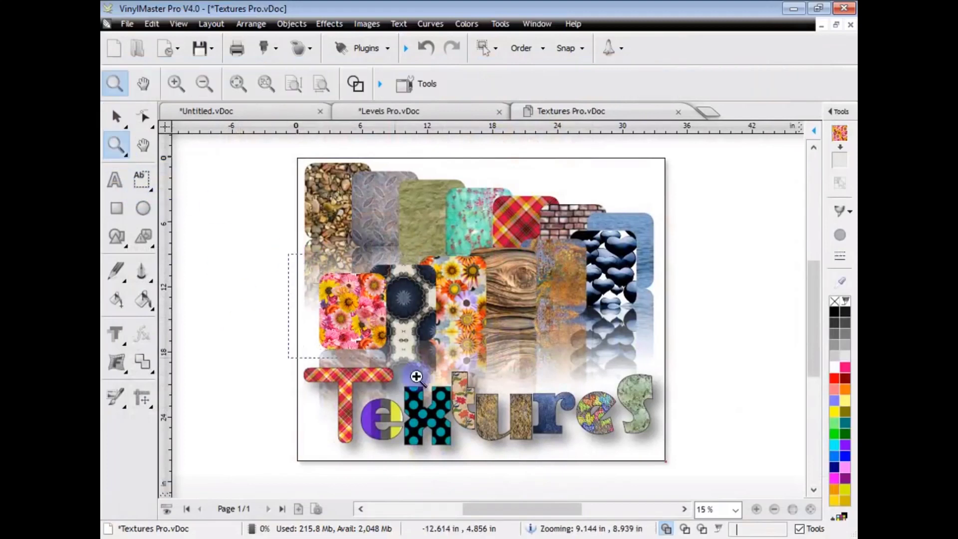
pyautogui.click(368, 331)
pyautogui.click(127, 306)
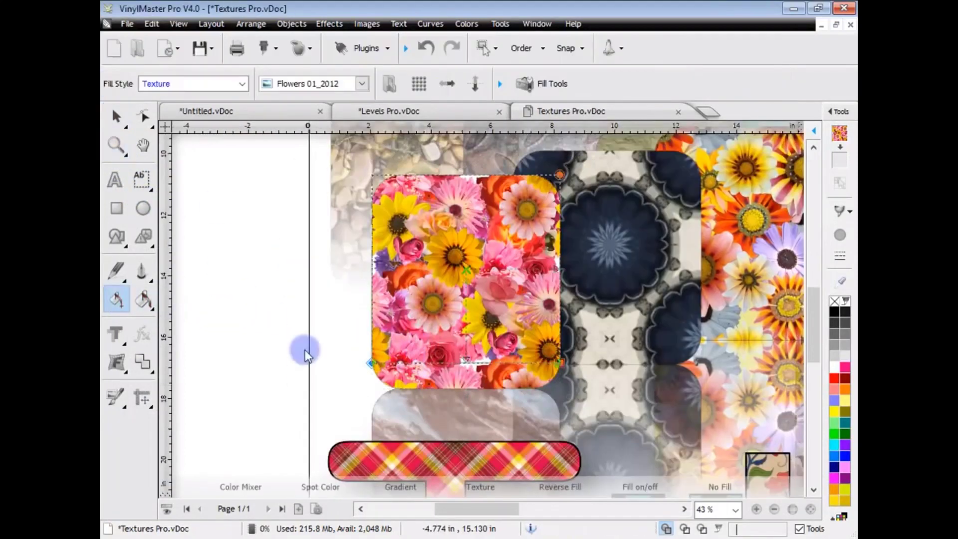
pyautogui.moveTo(559, 359); pyautogui.dragTo(530, 319)
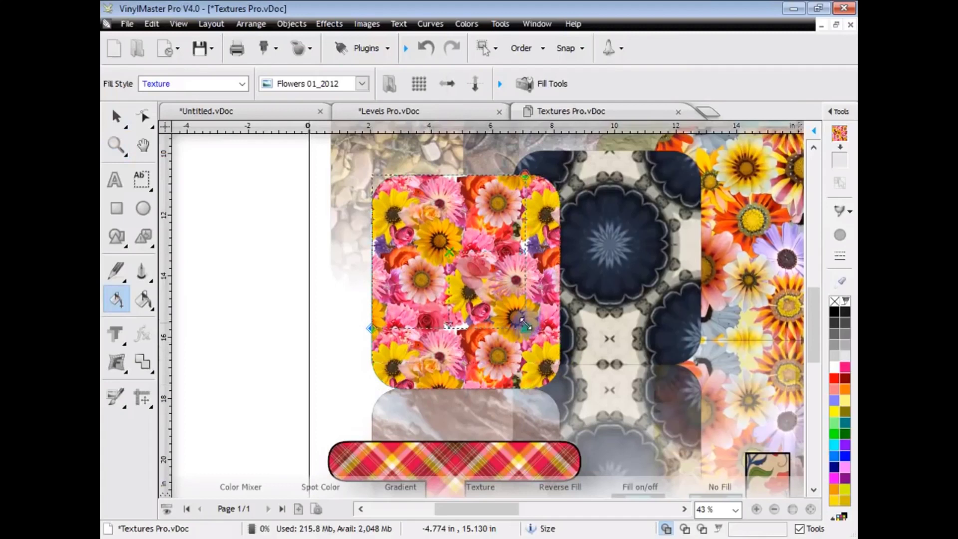
pyautogui.moveTo(449, 252); pyautogui.dragTo(506, 312)
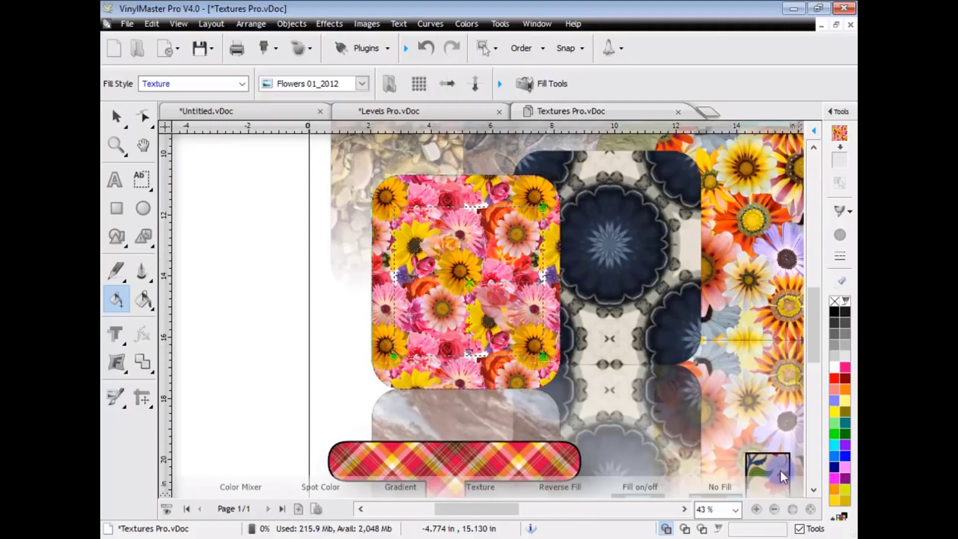
pyautogui.click(811, 510)
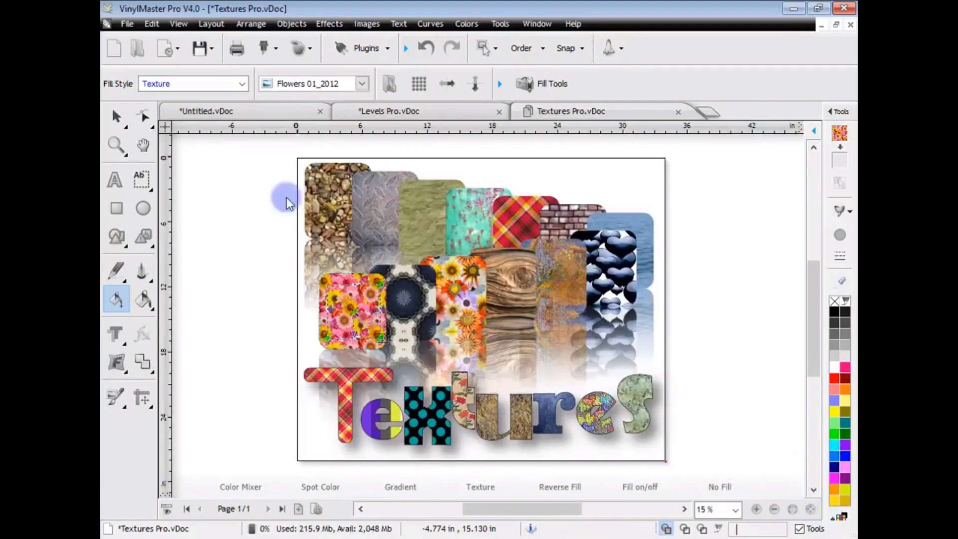
pyautogui.click(116, 117)
pyautogui.click(224, 210)
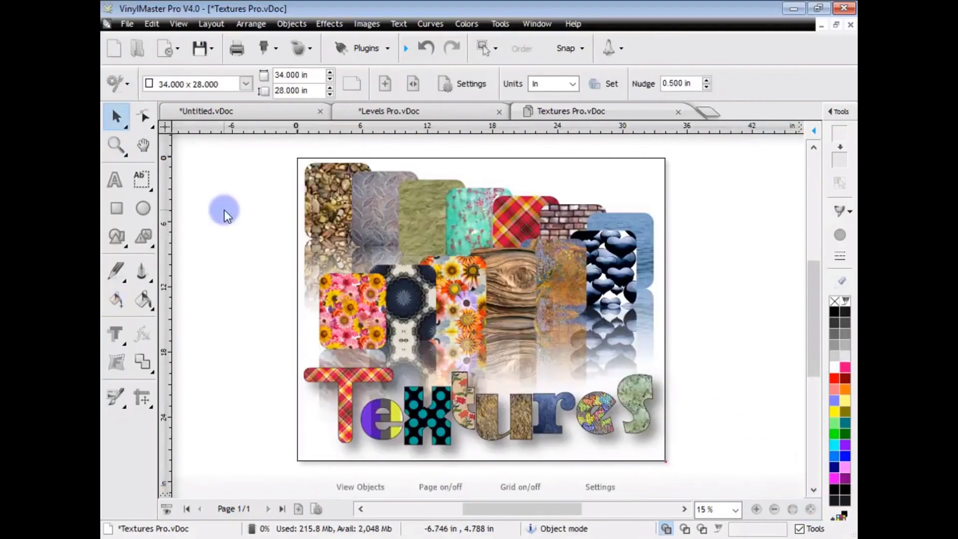
# Step: Create a new blank document and turn off its page display
pyautogui.scroll(1, 220, 211)
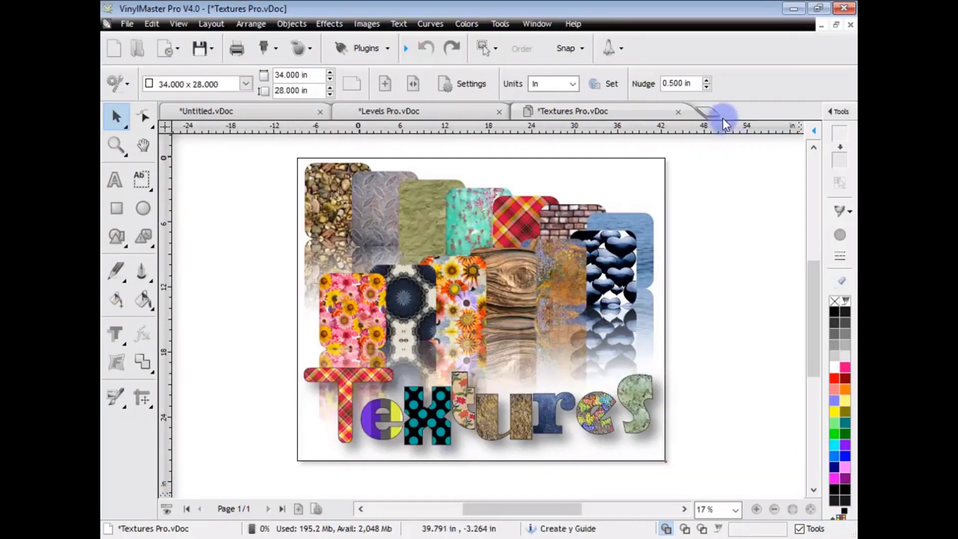
pyautogui.click(708, 113)
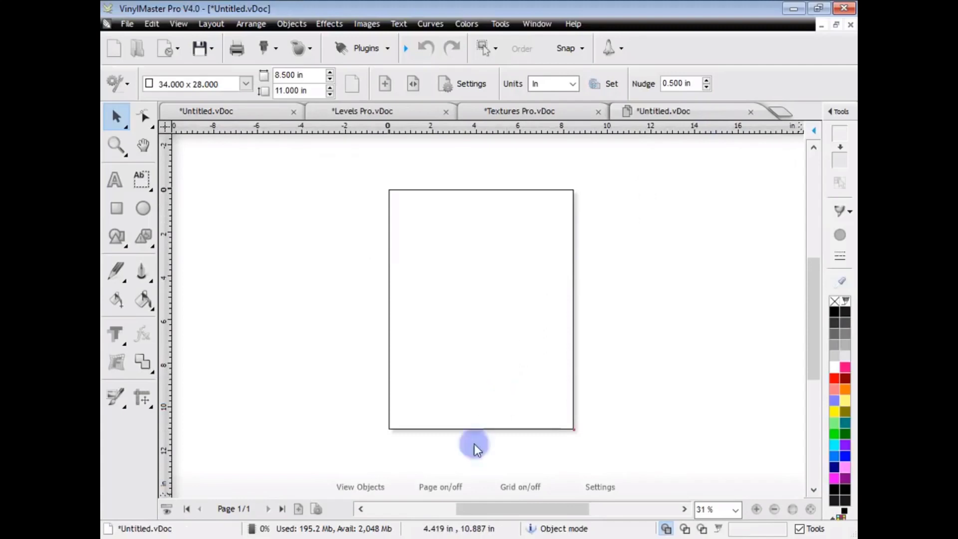
pyautogui.click(441, 491)
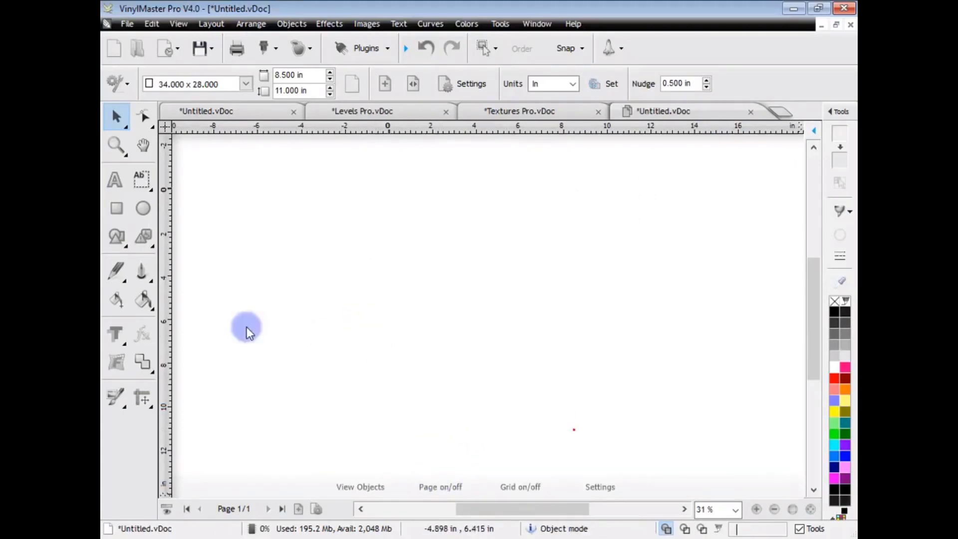
# Step: Add the artistic text "USA" in the Arial font to the blank workspace
pyautogui.click(115, 180)
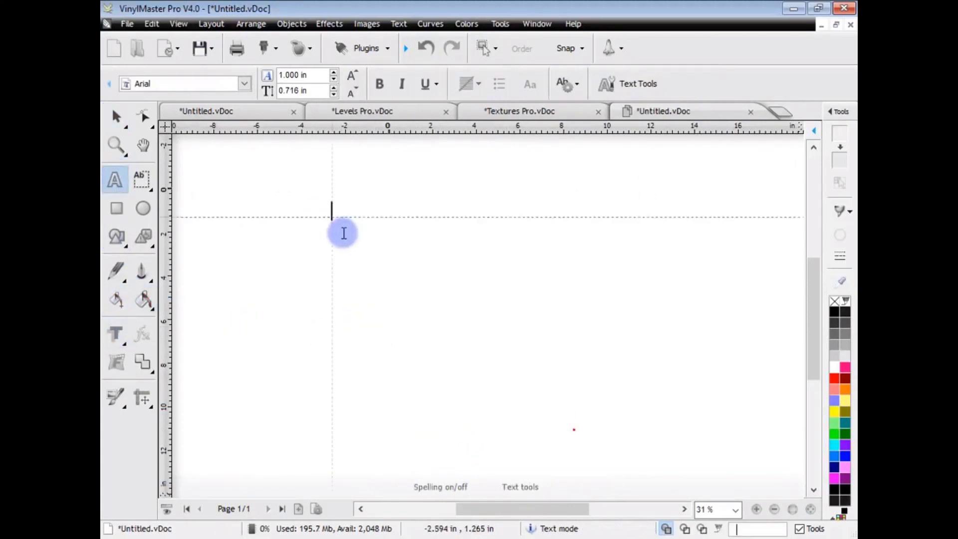
pyautogui.click(341, 245)
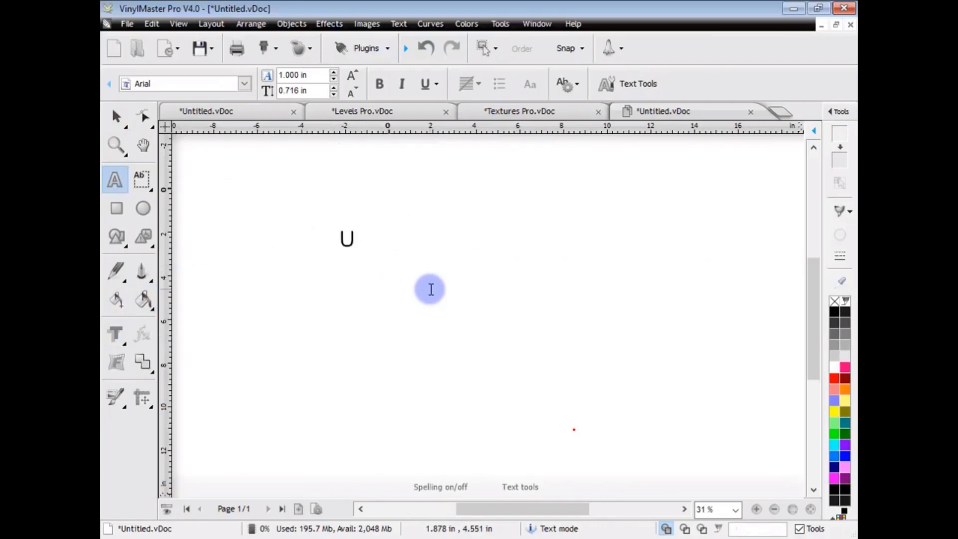
pyautogui.write('USA')
pyautogui.click(116, 118)
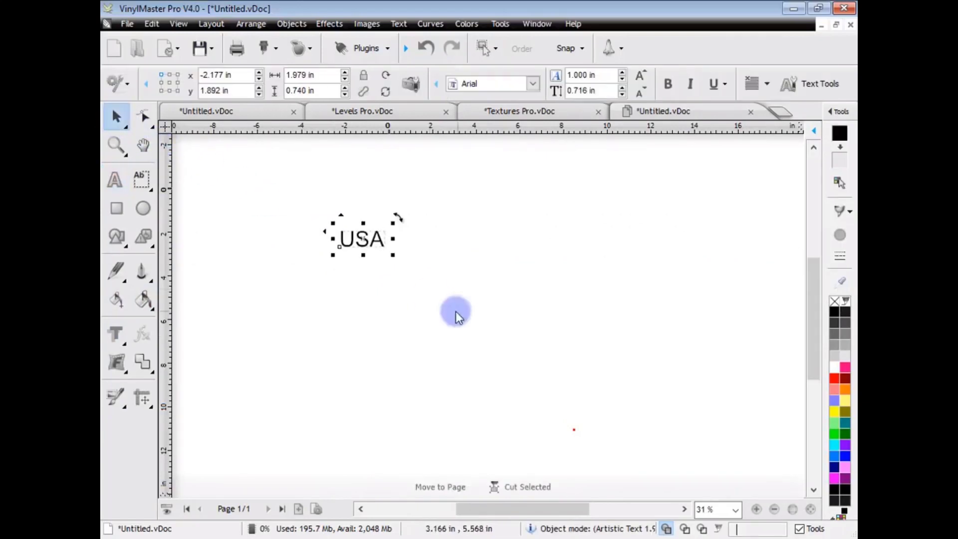
# Step: Enlarge the USA text to about 7.2 by 2.7 in, move it near the workspace centre, and set its font to Arial Black
pyautogui.moveTo(393, 254); pyautogui.dragTo(506, 317)
pyautogui.moveTo(421, 260); pyautogui.dragTo(482, 273)
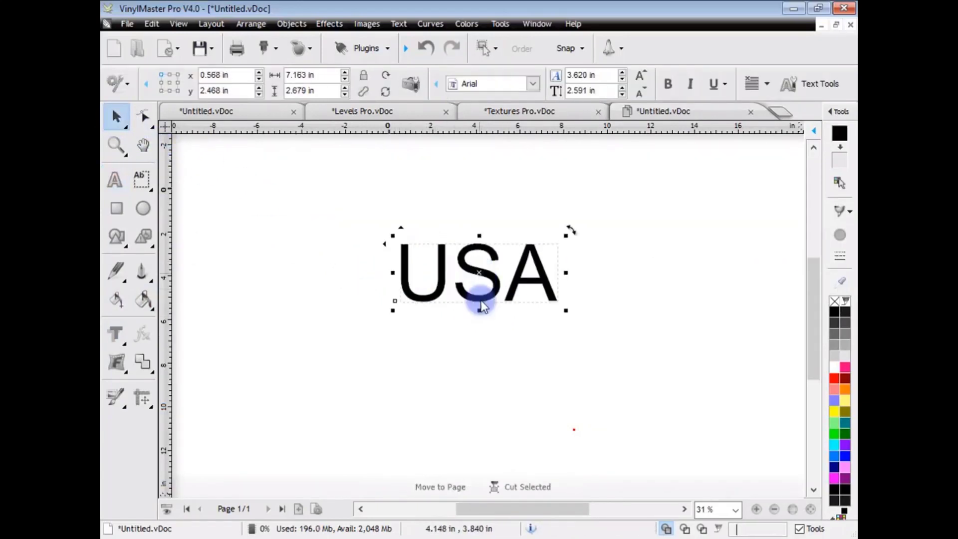
pyautogui.click(531, 81)
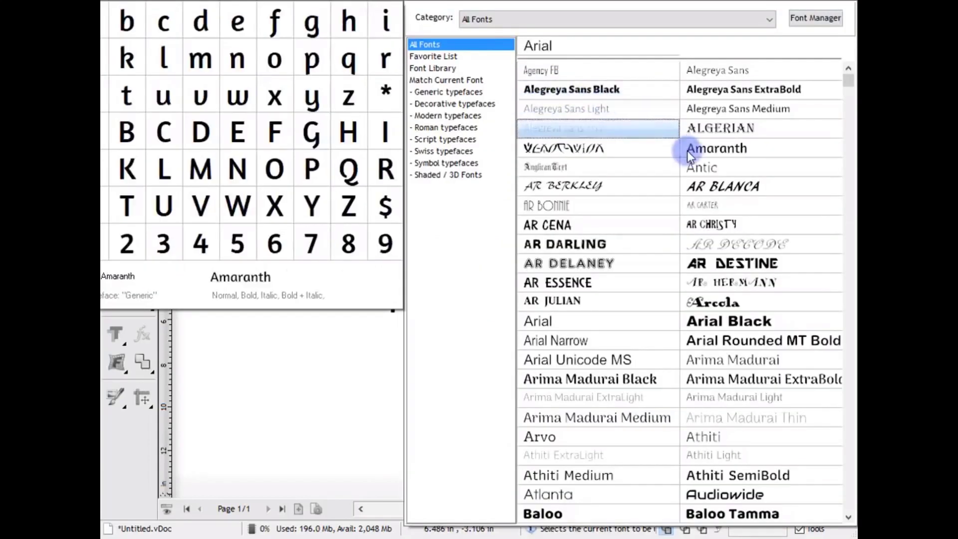
pyautogui.click(728, 321)
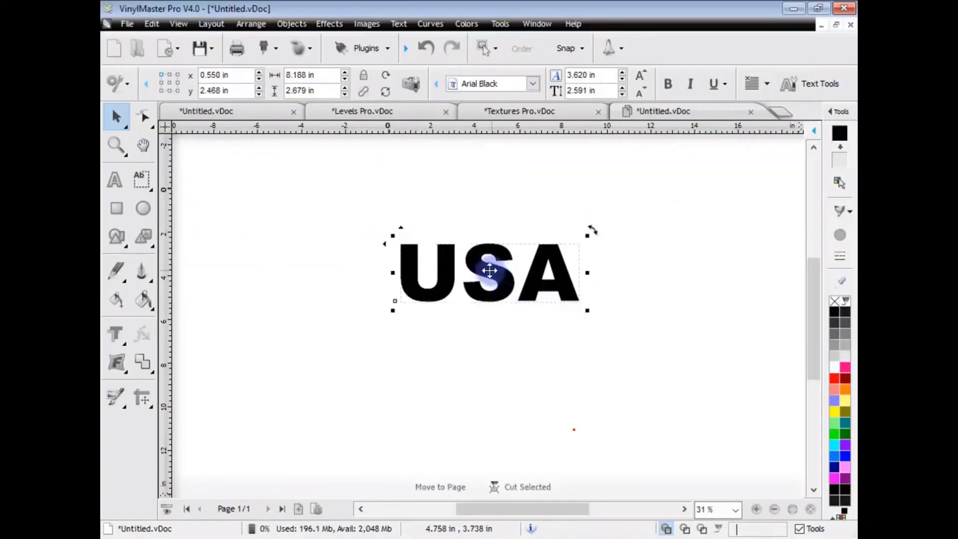
# Step: Enlarge the USA text to about 10.6 by 3.5 in and apply a 3D effect rotated to about 23.9 and 46.1 degrees
pyautogui.moveTo(587, 310); pyautogui.dragTo(613, 325)
pyautogui.moveTo(523, 294); pyautogui.dragTo(521, 299)
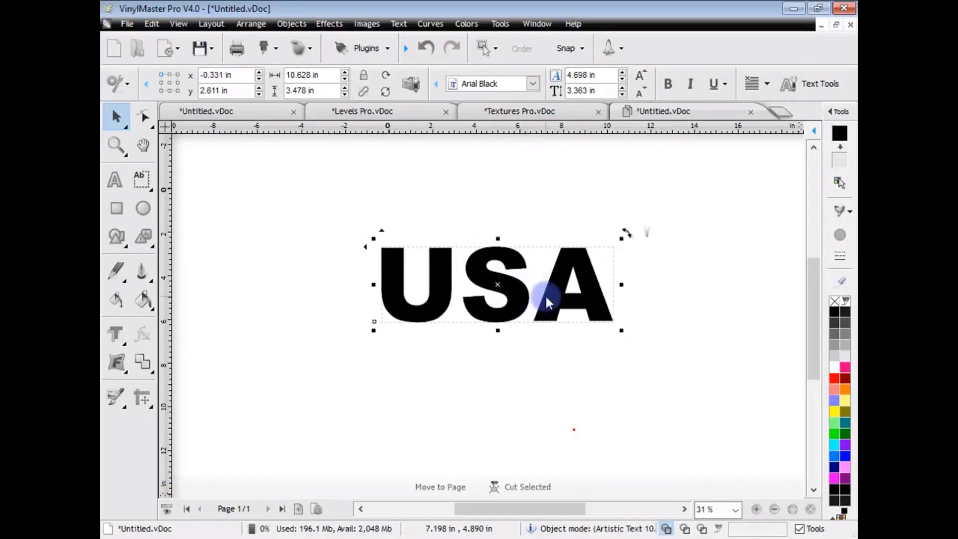
pyautogui.click(117, 333)
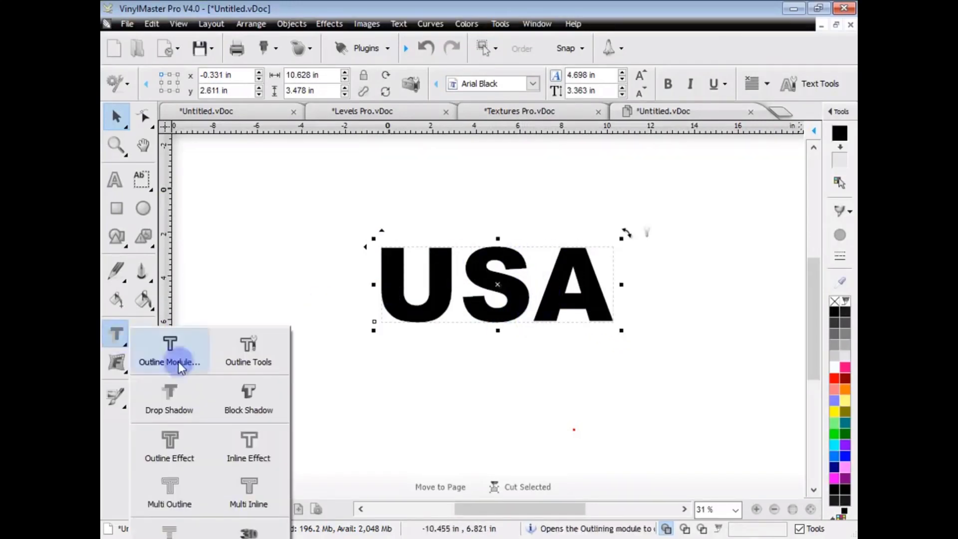
pyautogui.click(255, 528)
pyautogui.moveTo(562, 251); pyautogui.dragTo(592, 322)
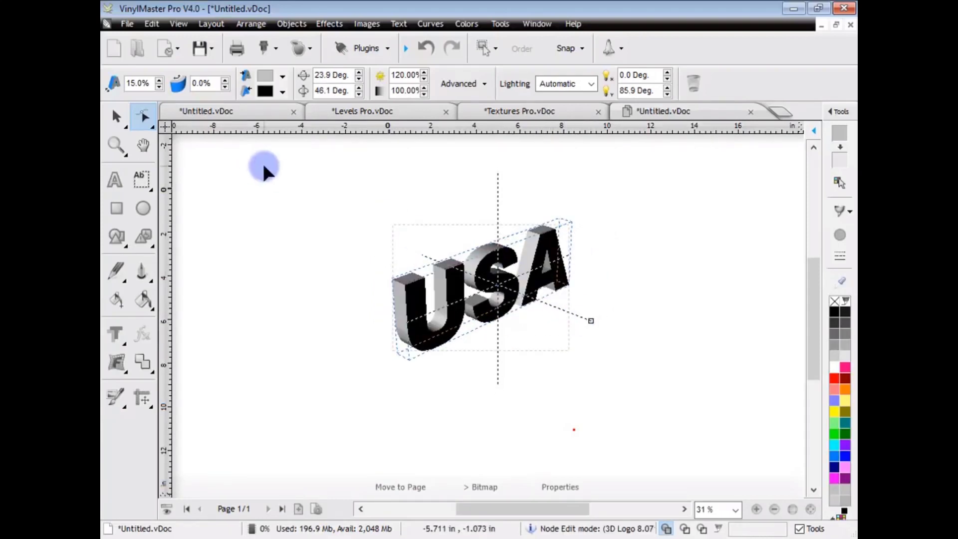
# Step: Set the extrusion length of the 3D USA text to 45%
pyautogui.click(159, 80)
pyautogui.click(159, 80)
pyautogui.click(160, 80)
pyautogui.click(160, 80)
pyautogui.click(159, 80)
pyautogui.click(159, 80)
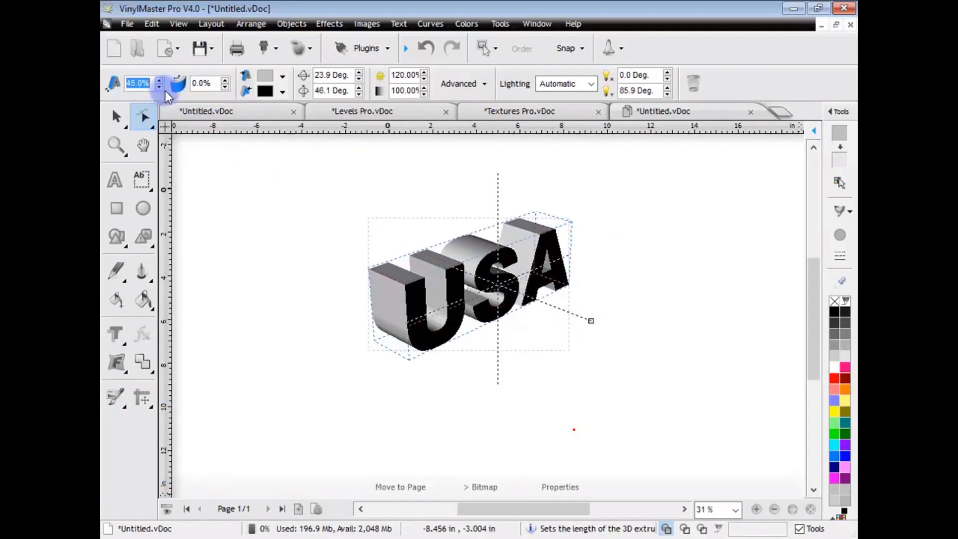
# Step: Try a 35% bend on the 3D USA text and reset the bend to 0%
pyautogui.click(225, 80)
pyautogui.click(226, 80)
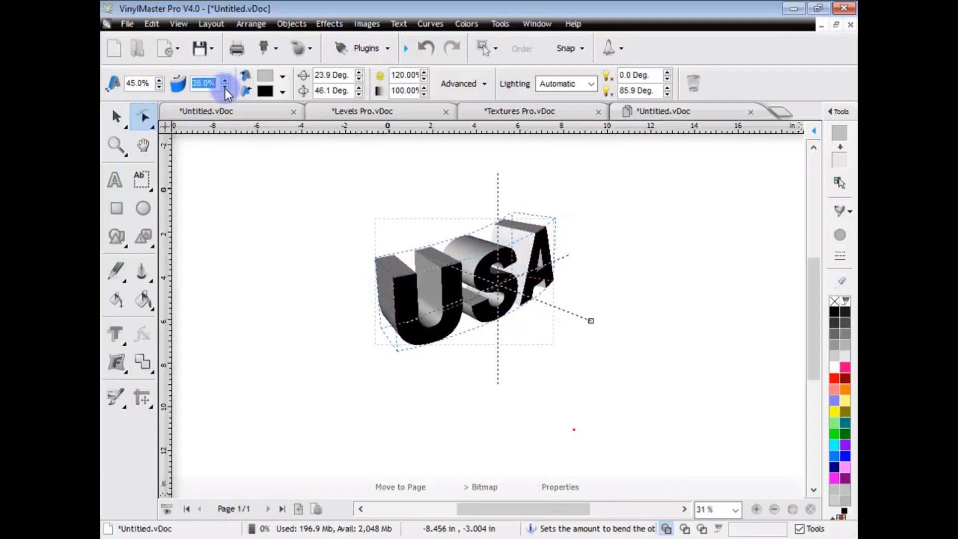
pyautogui.click(226, 87)
pyautogui.click(226, 88)
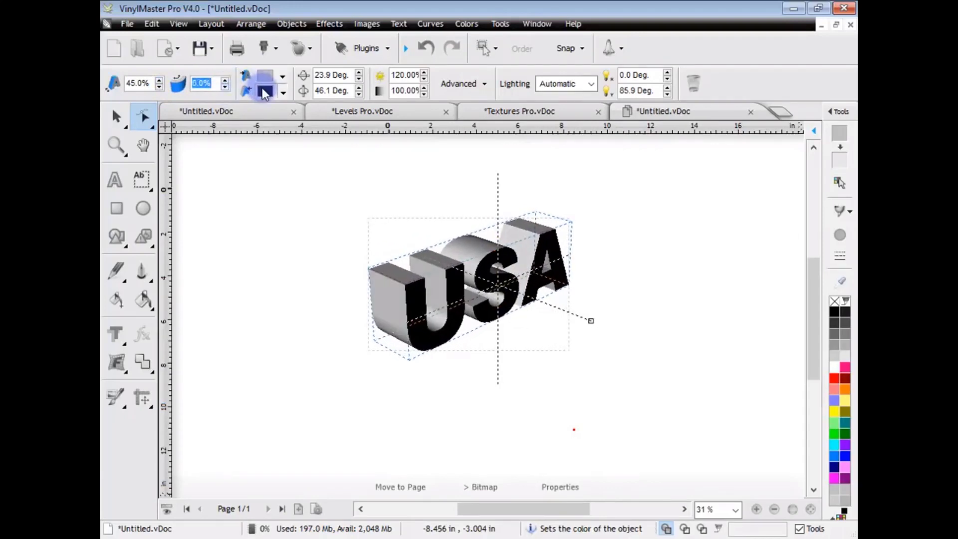
# Step: Colour the front faces of the 3D USA text khaki (RGB 189, 183, 107) and its extruded sides red (RGB 255, 0, 0)
pyautogui.click(265, 90)
pyautogui.click(480, 301)
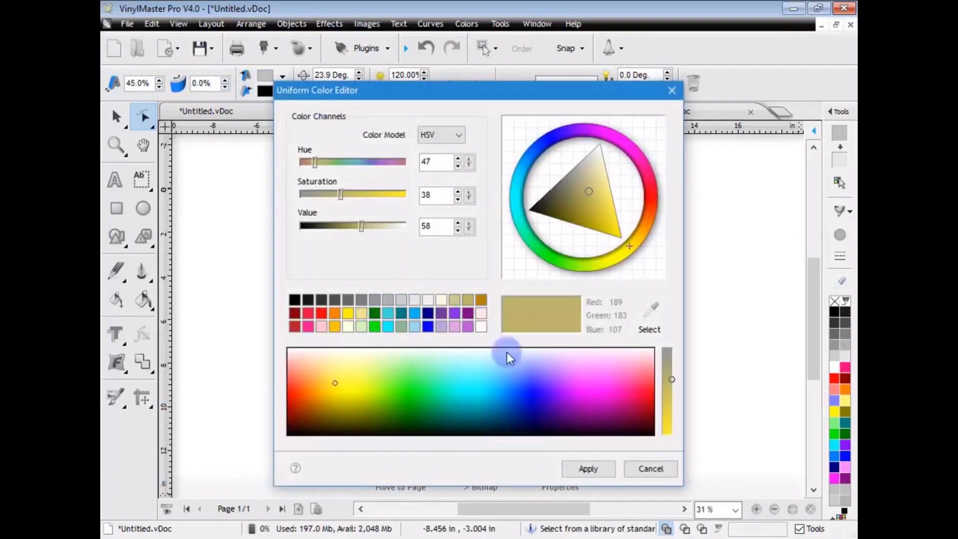
pyautogui.click(588, 469)
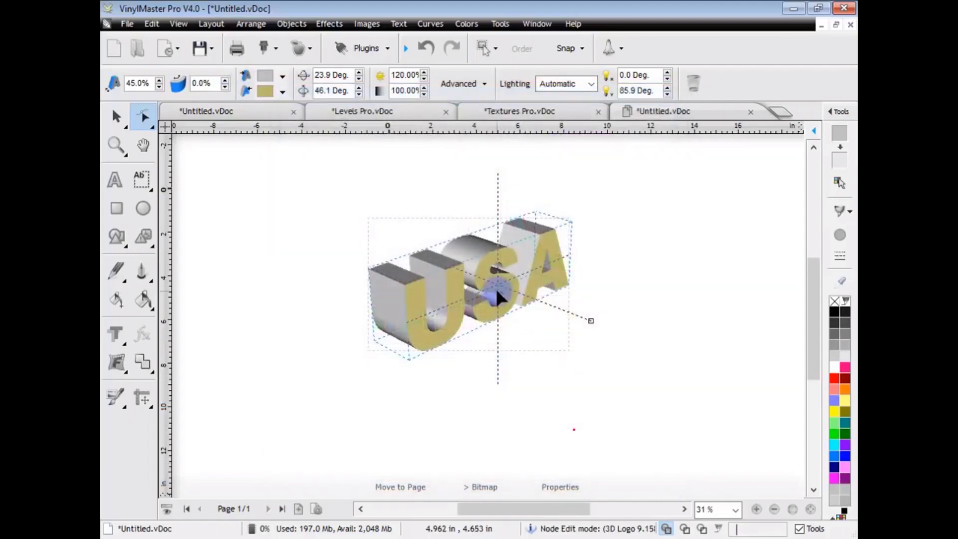
pyautogui.click(268, 76)
pyautogui.click(319, 316)
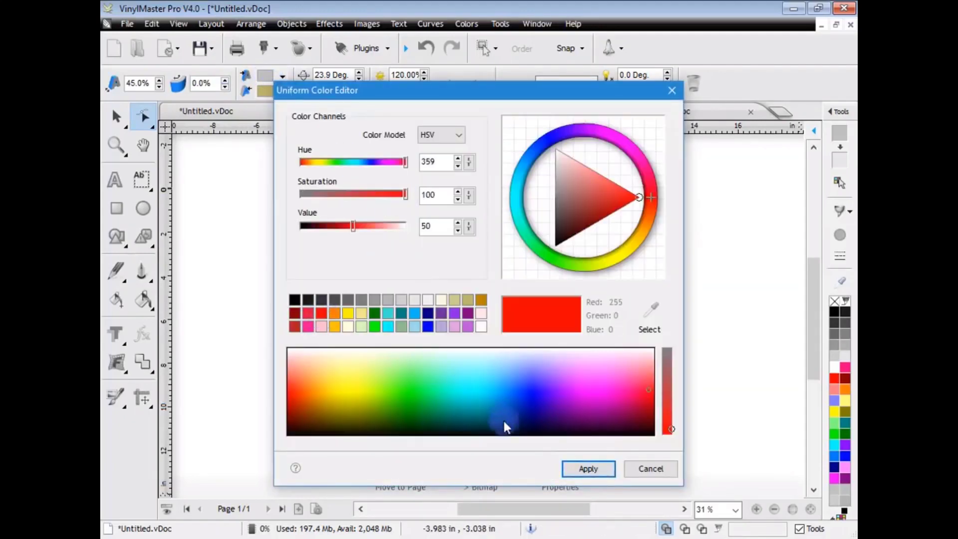
pyautogui.click(579, 469)
# Step: Rotate the 3D USA text to new viewing angles and set its lighting to Front View after trying Logo Effect
pyautogui.moveTo(590, 324)
pyautogui.mouseDown()
pyautogui.moveTo(587, 336)
pyautogui.moveTo(582, 313)
pyautogui.mouseUp()
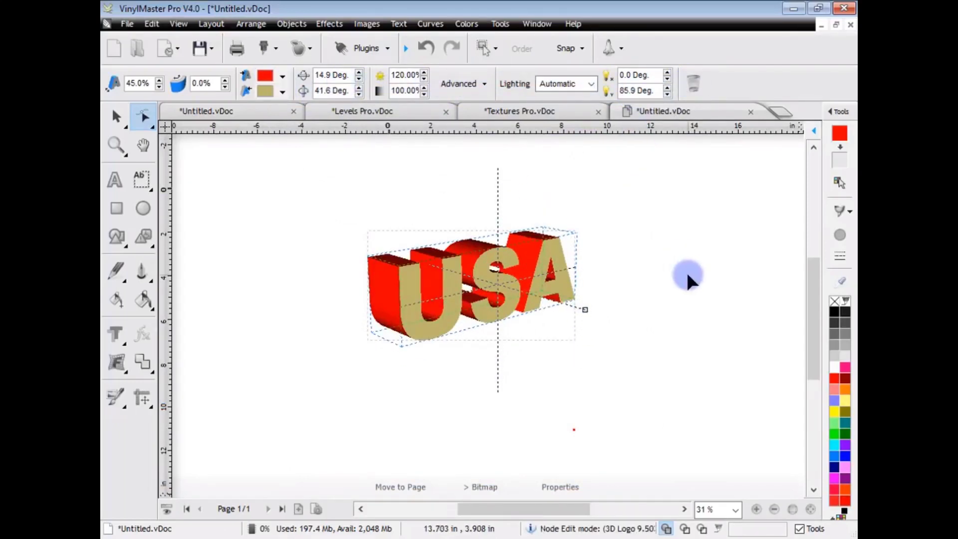
pyautogui.click(591, 84)
pyautogui.click(579, 119)
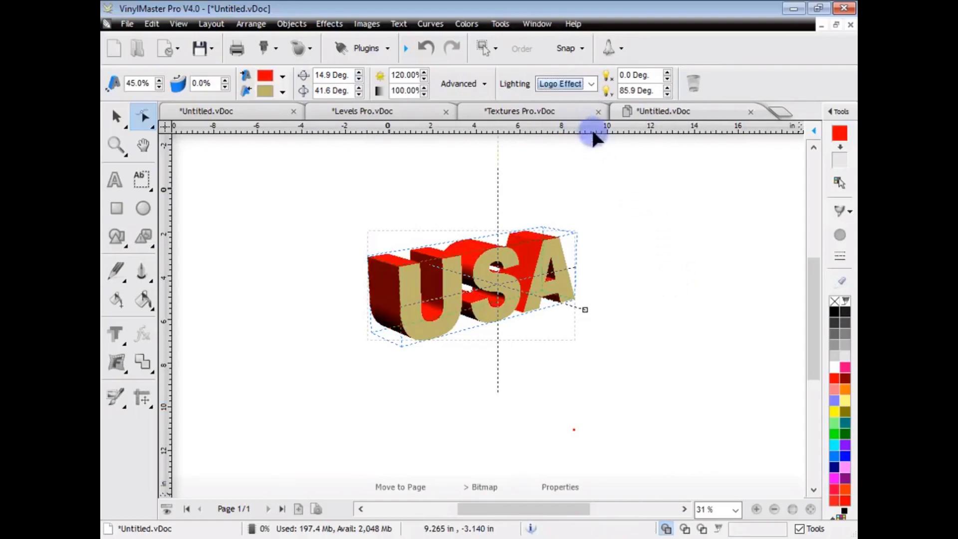
pyautogui.click(574, 84)
pyautogui.click(567, 97)
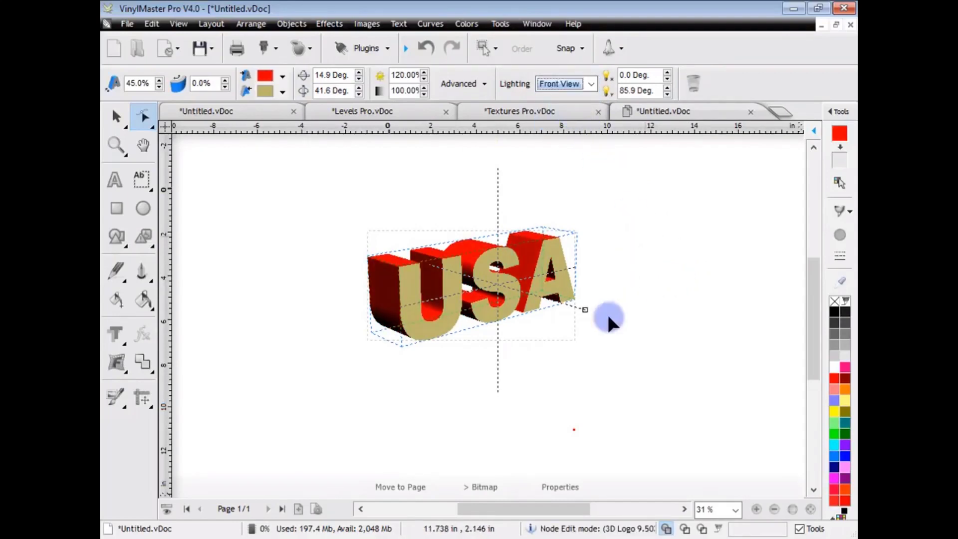
pyautogui.moveTo(584, 324); pyautogui.dragTo(445, 251)
# Step: Open the sample file 3D Effects.vDoc and go to its second page
pyautogui.click(139, 49)
pyautogui.click(320, 104)
pyautogui.doubleClick(320, 103)
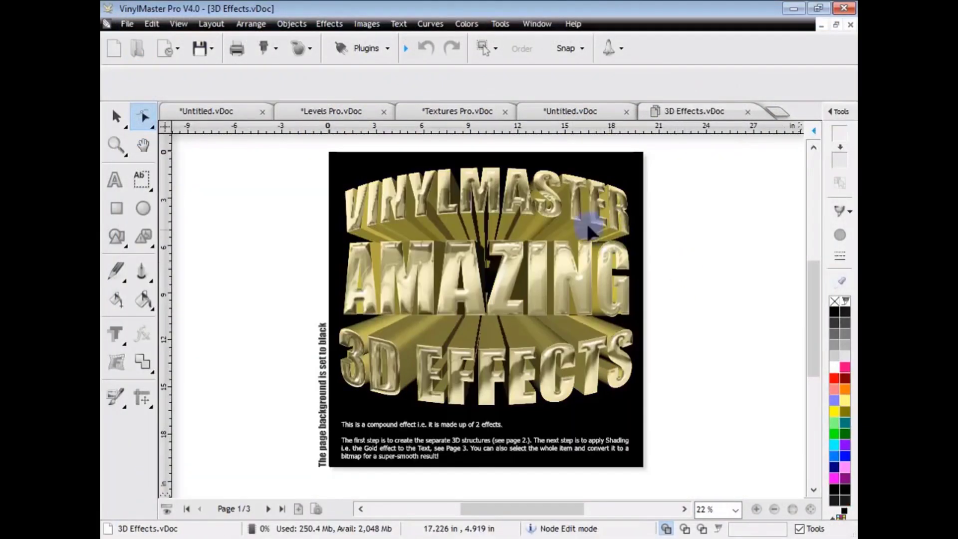
pyautogui.click(268, 509)
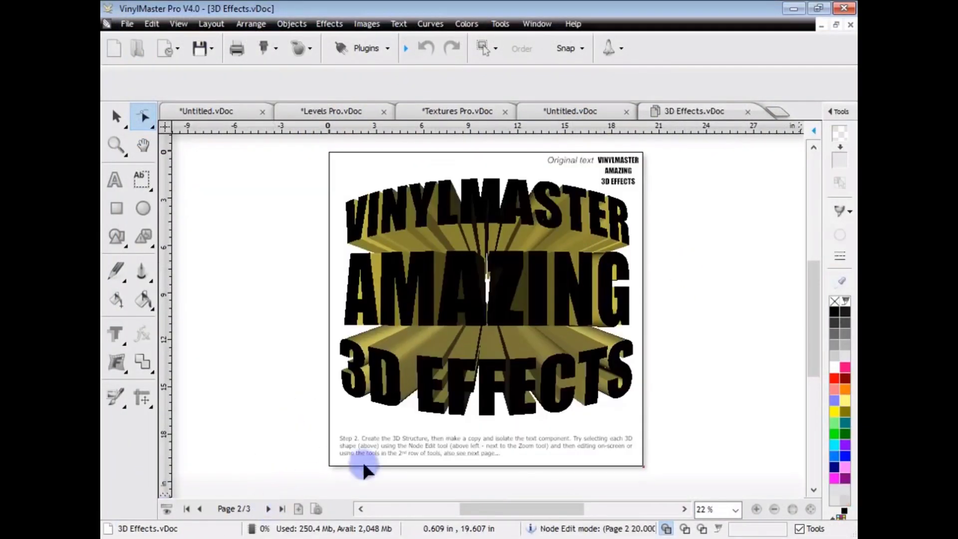
# Step: Set the 3D EFFECTS line's extrusion length to 60% and bend to 55%, and rotate it to about 20.1 and -1.1 degrees
pyautogui.click(500, 344)
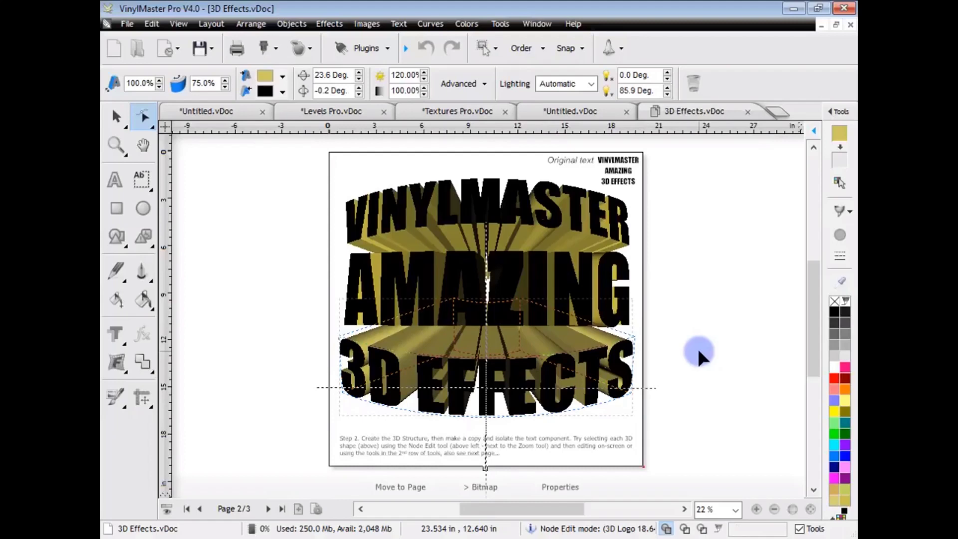
pyautogui.moveTo(486, 466); pyautogui.dragTo(526, 409)
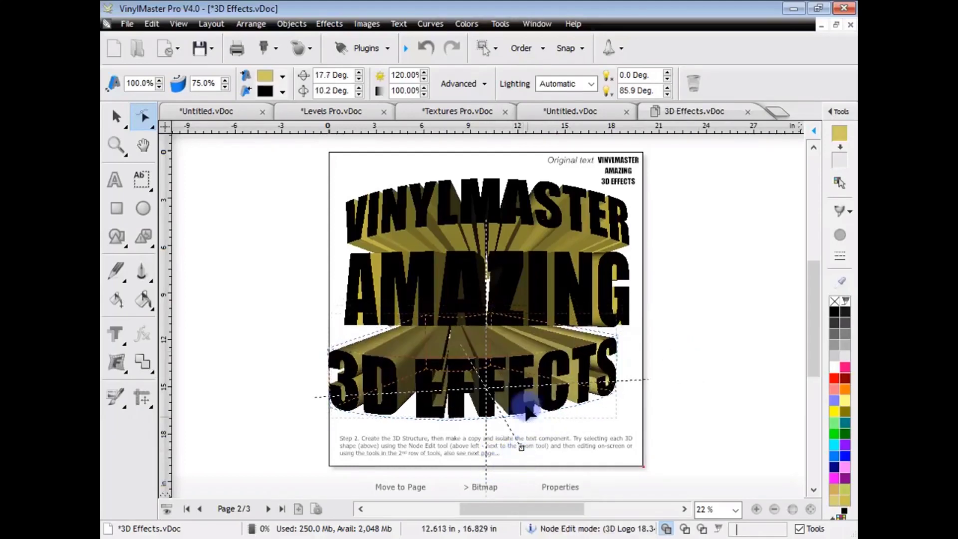
pyautogui.click(159, 87)
pyautogui.click(159, 86)
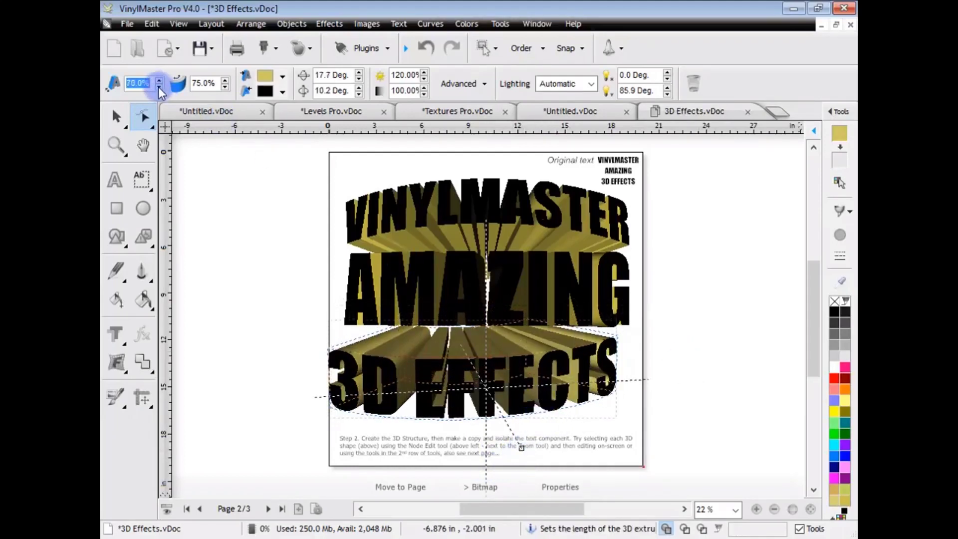
pyautogui.click(158, 87)
pyautogui.click(225, 89)
pyautogui.click(225, 89)
pyautogui.moveTo(521, 447); pyautogui.dragTo(482, 457)
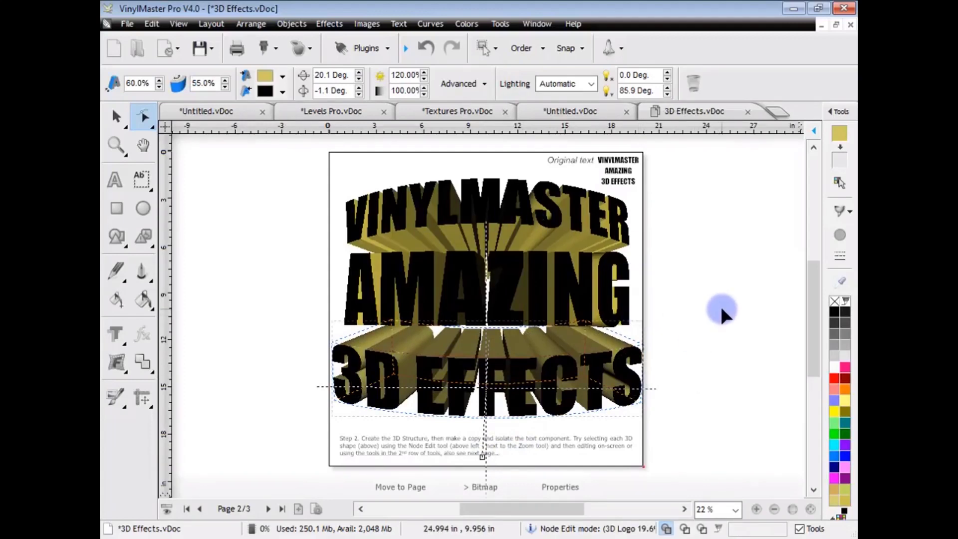
# Step: Examine the general clipart library's categories, including Arrows 01, Cards and chess, Caricatures and Cartoons 01
pyautogui.click(144, 237)
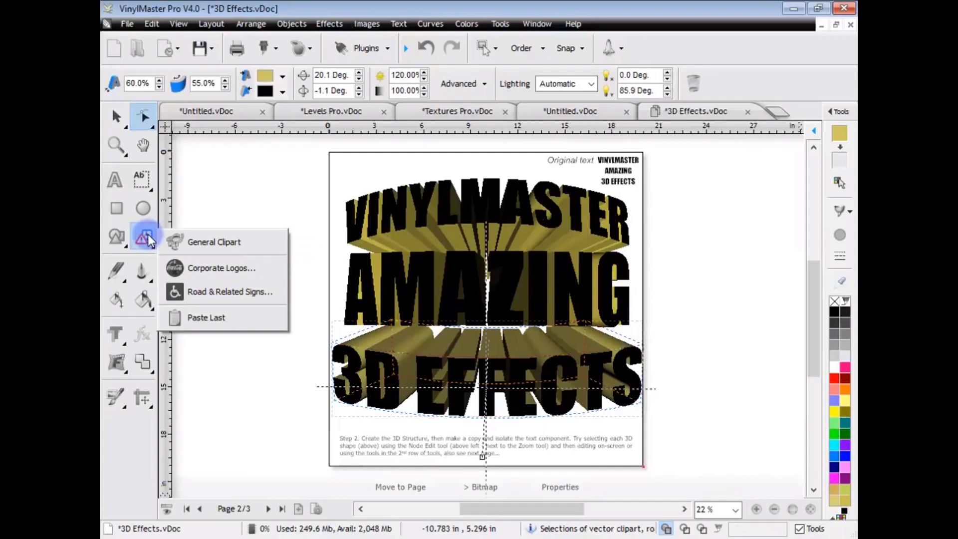
pyautogui.click(219, 240)
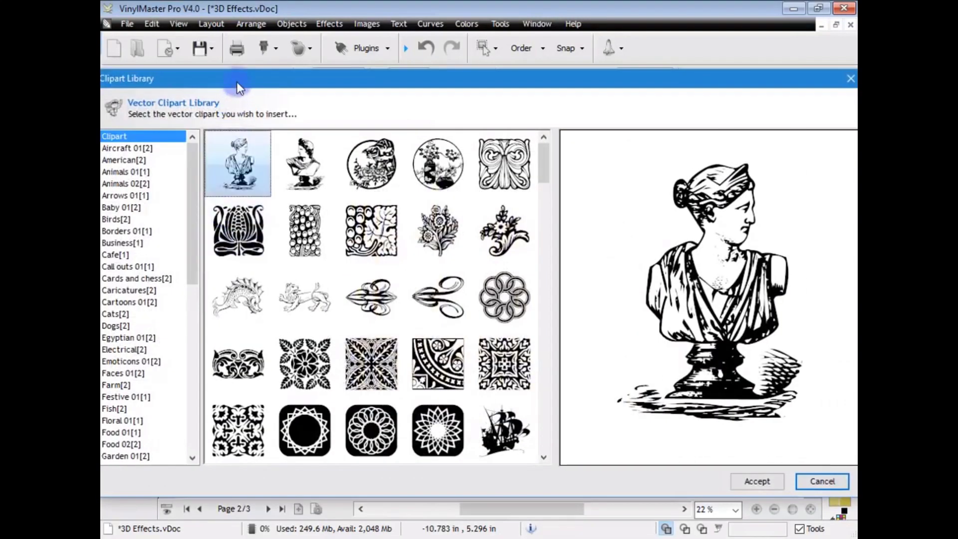
pyautogui.moveTo(236, 84); pyautogui.dragTo(270, 70)
pyautogui.click(188, 148)
pyautogui.click(190, 184)
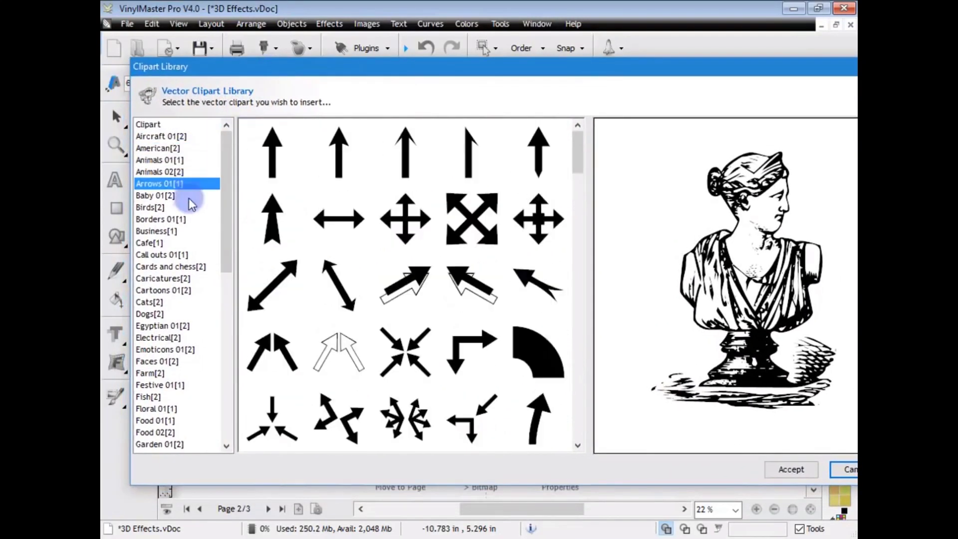
pyautogui.click(195, 266)
pyautogui.click(191, 278)
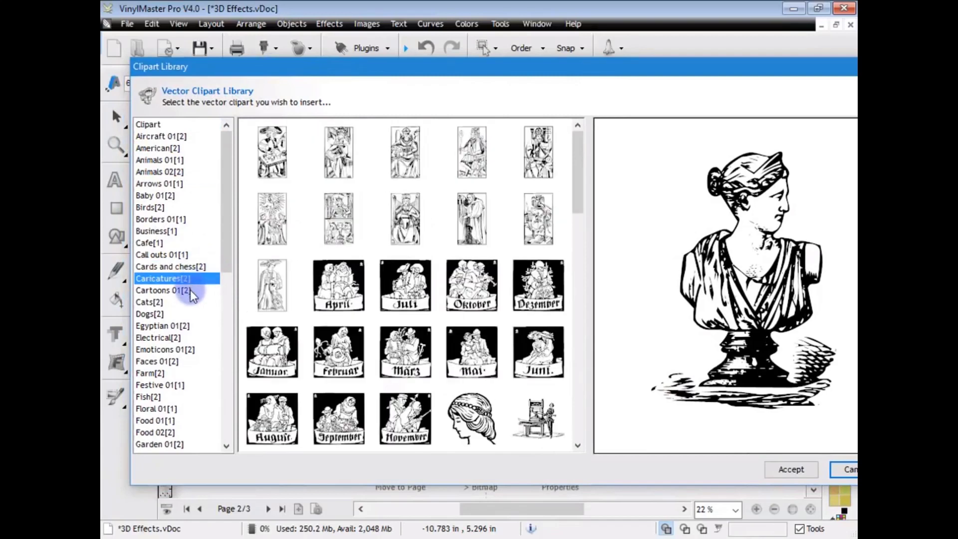
pyautogui.click(192, 291)
# Step: Look through further clipart categories, including Kids 01, Landmarks, Pop art and People, and close the library without inserting anything
pyautogui.scroll(-4, 229, 261)
pyautogui.click(181, 291)
pyautogui.click(182, 301)
pyautogui.click(181, 314)
pyautogui.click(175, 349)
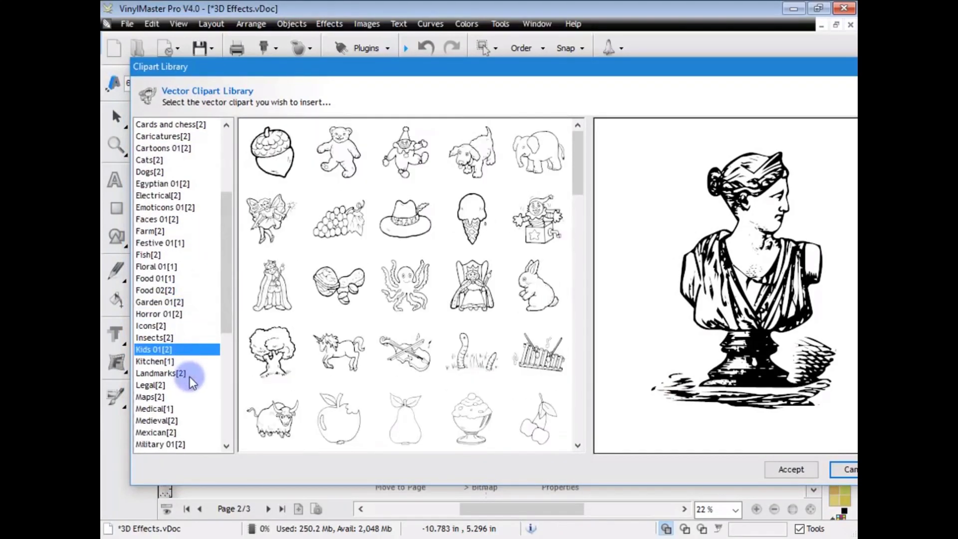
pyautogui.click(190, 374)
pyautogui.moveTo(232, 307); pyautogui.dragTo(232, 378)
pyautogui.click(175, 349)
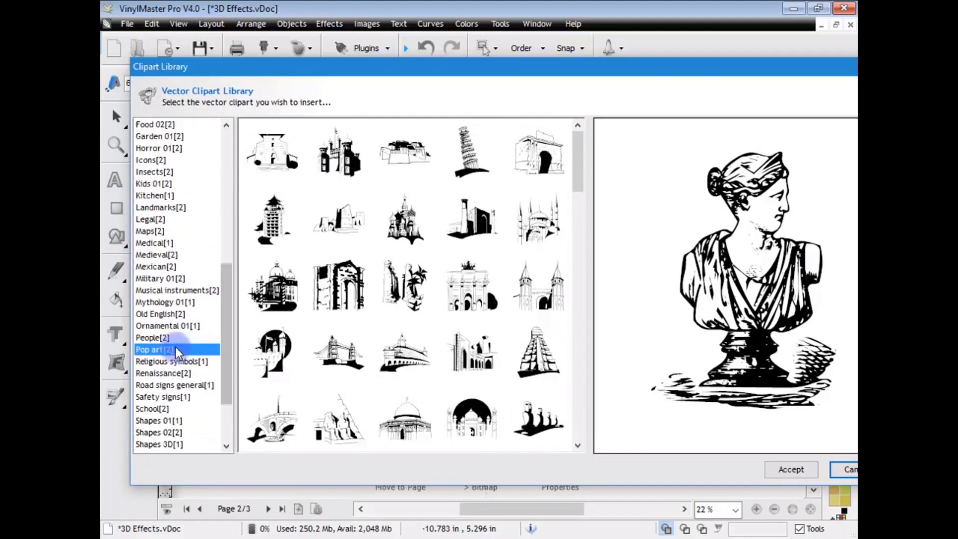
pyautogui.click(178, 336)
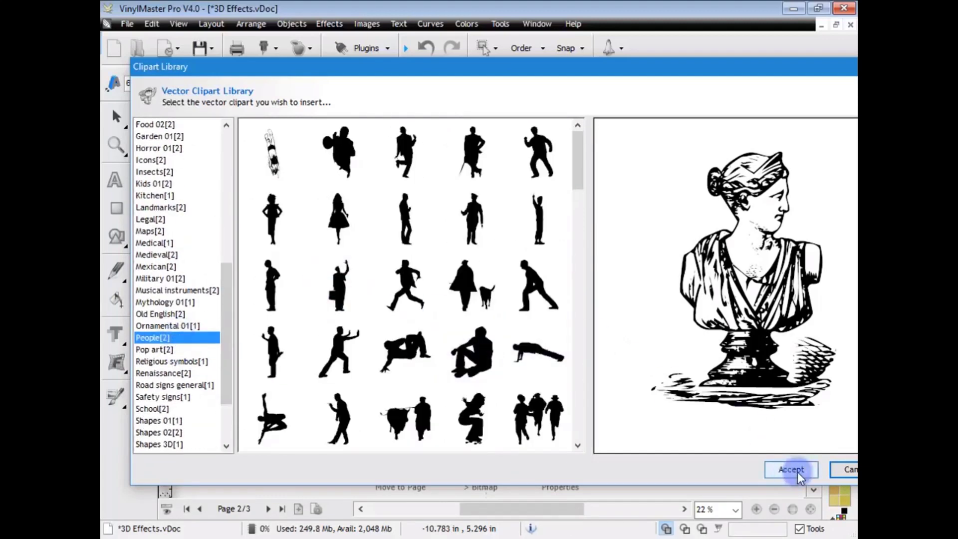
pyautogui.click(843, 468)
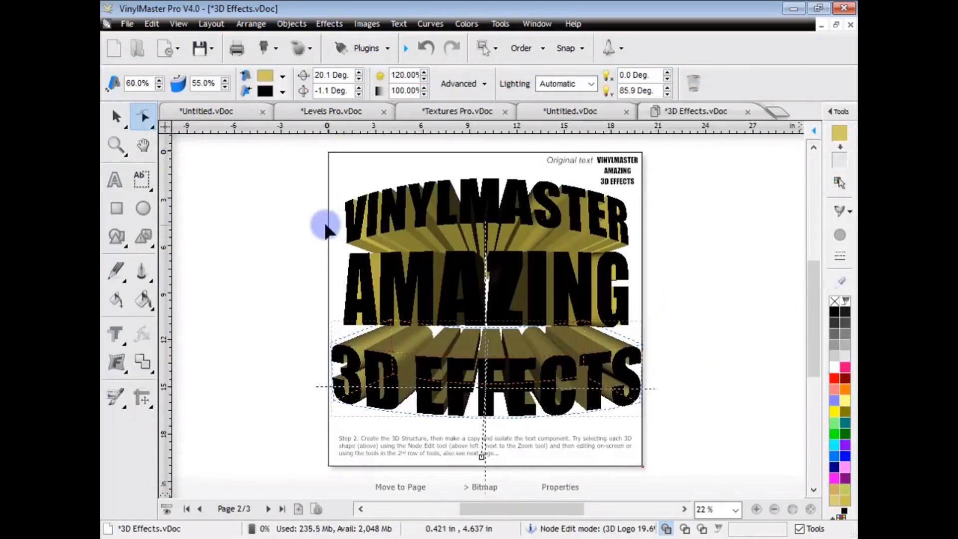
# Step: Insert the Buckler 3 corporate logo from the Bu-Bz folder beside the page, next to the VINYLMASTER line
pyautogui.click(145, 236)
pyautogui.click(221, 269)
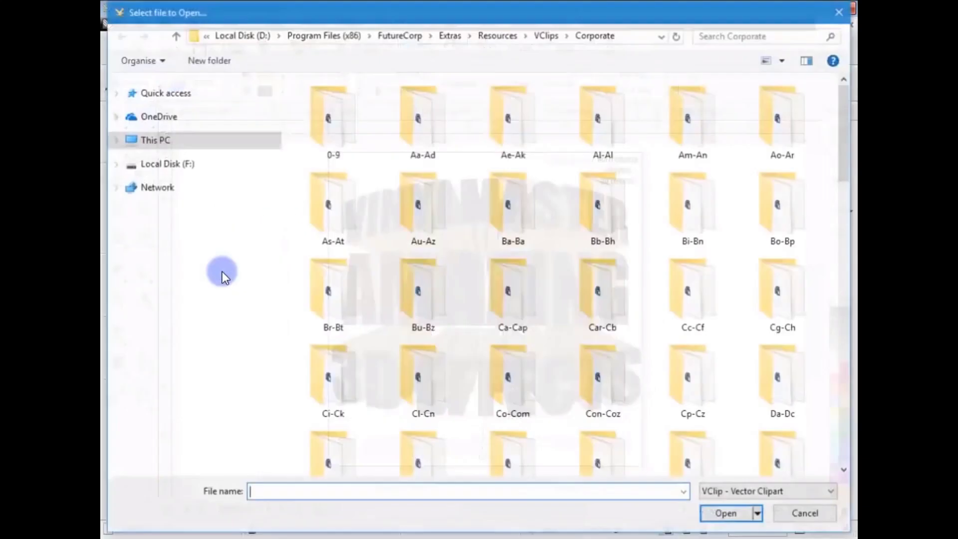
pyautogui.click(422, 284)
pyautogui.doubleClick(422, 283)
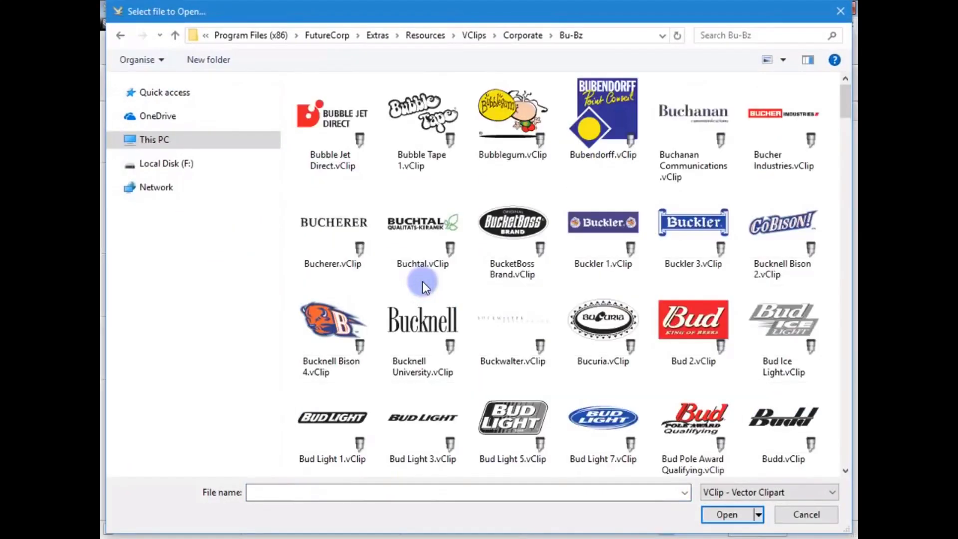
pyautogui.doubleClick(716, 225)
pyautogui.click(656, 213)
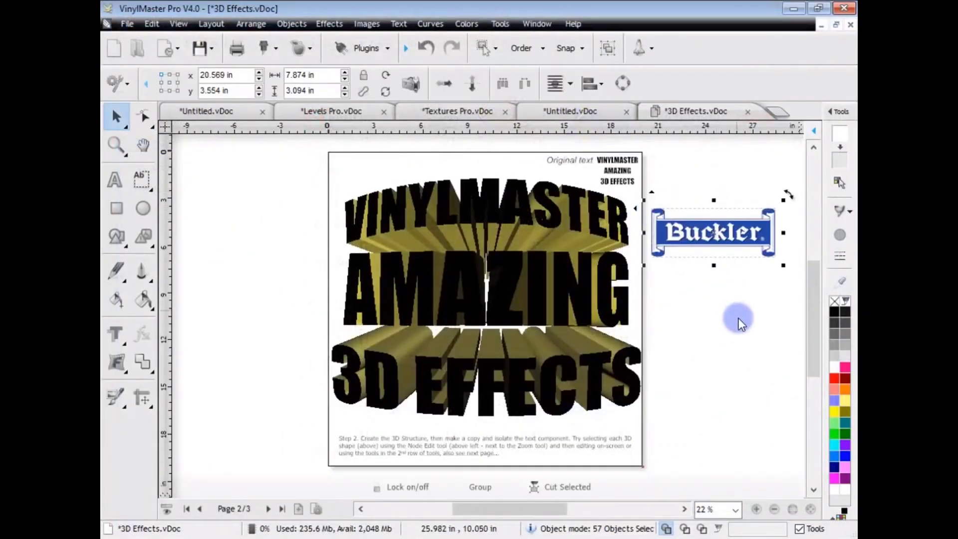
# Step: Open the Road Signs Metric folder of the road signs clipart and display its files as large icons
pyautogui.click(146, 237)
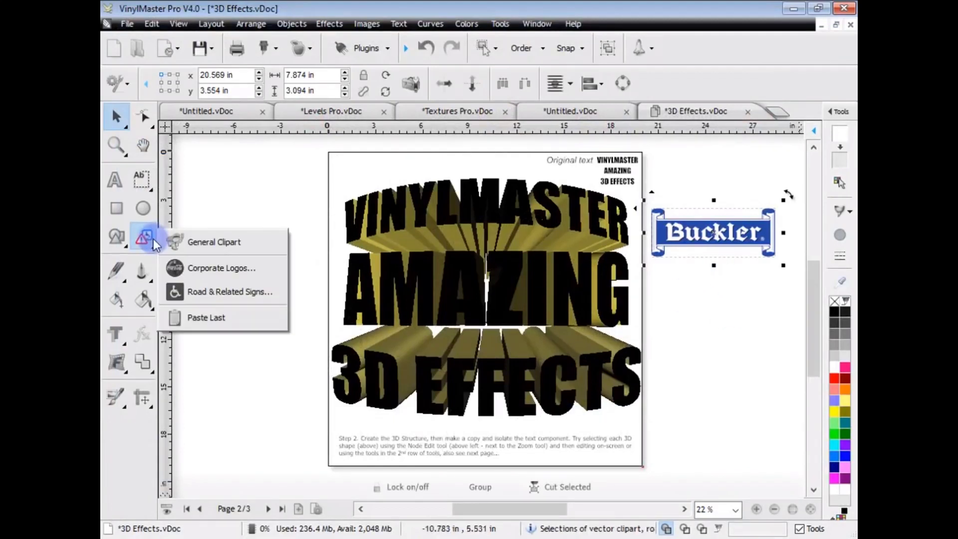
pyautogui.click(206, 293)
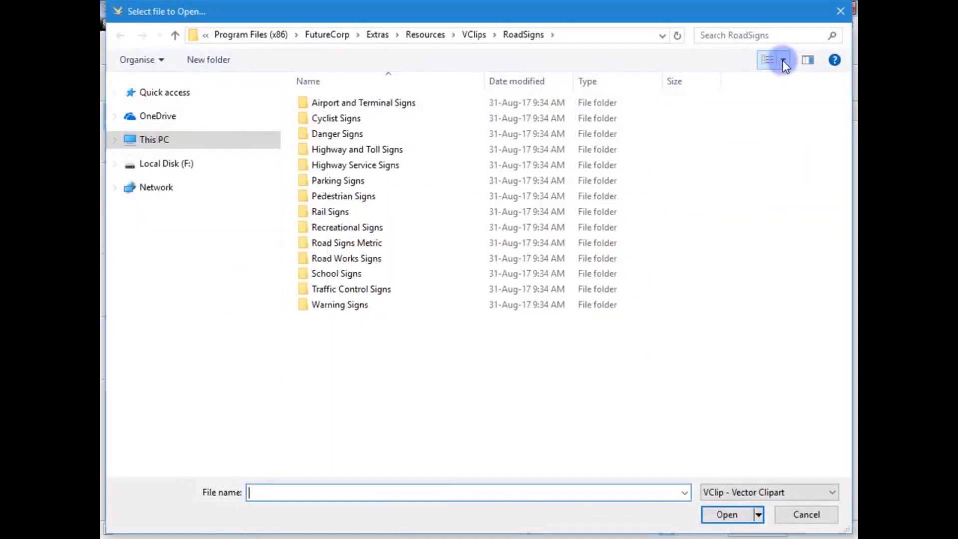
pyautogui.click(783, 61)
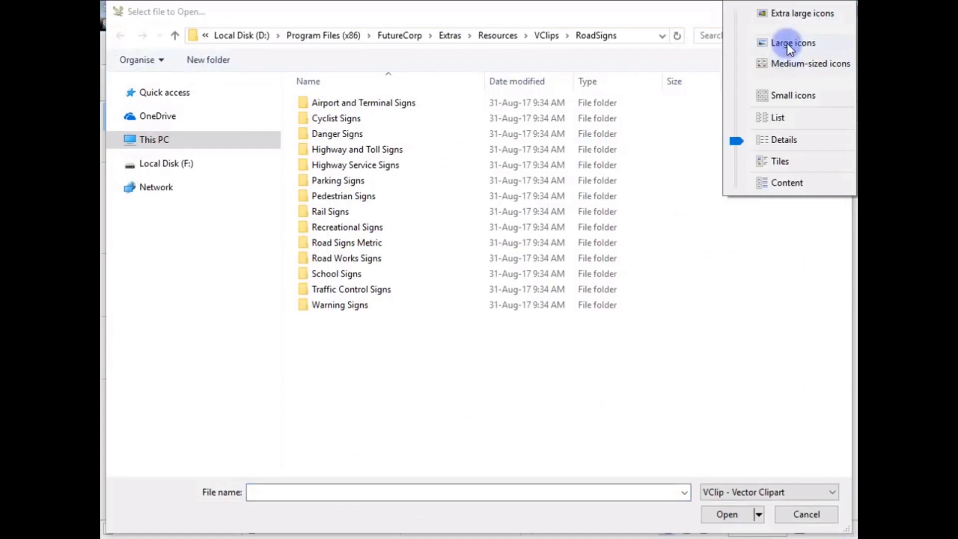
pyautogui.click(786, 43)
pyautogui.doubleClick(487, 220)
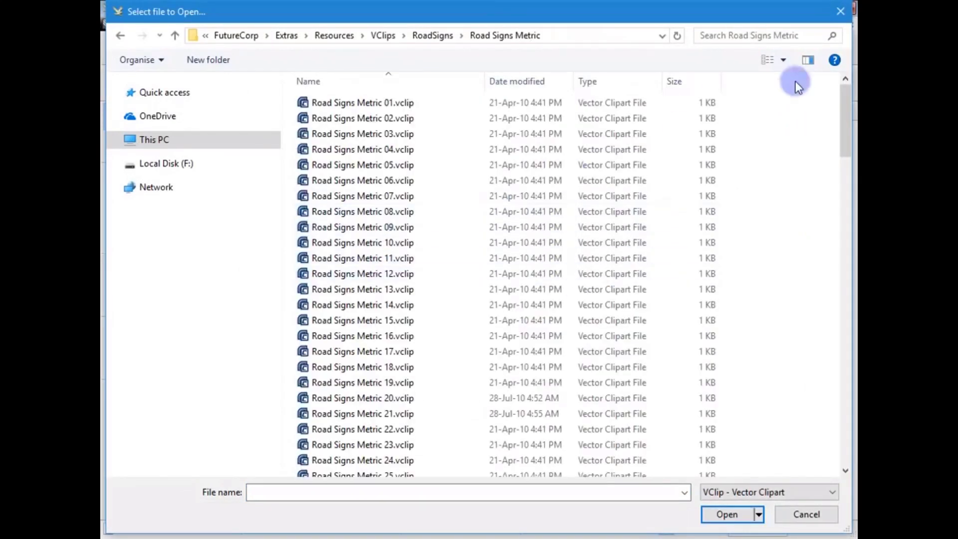
pyautogui.click(785, 59)
pyautogui.click(798, 41)
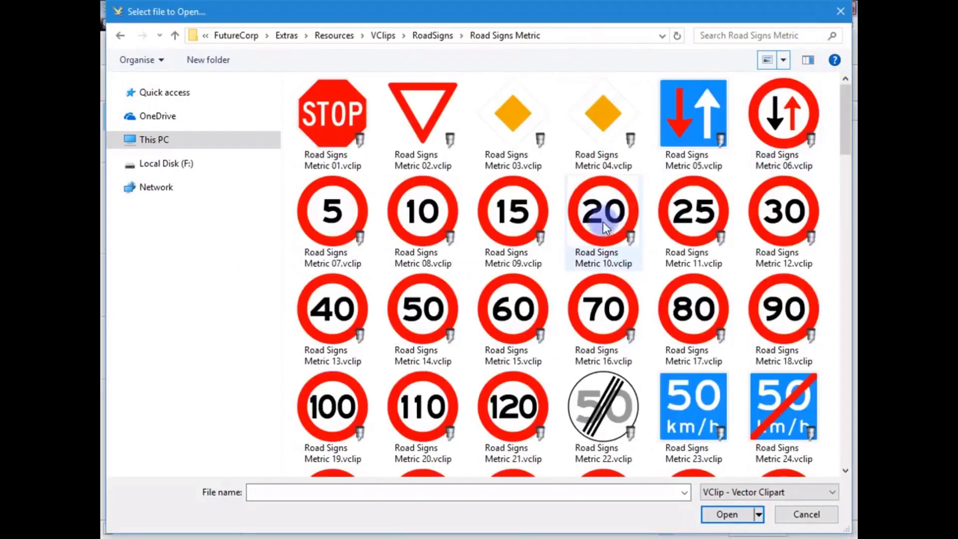
# Step: Insert the 80 speed sign, Road Signs Metric 17, beside the page below the Buckler logo and deselect it
pyautogui.doubleClick(691, 305)
pyautogui.click(660, 268)
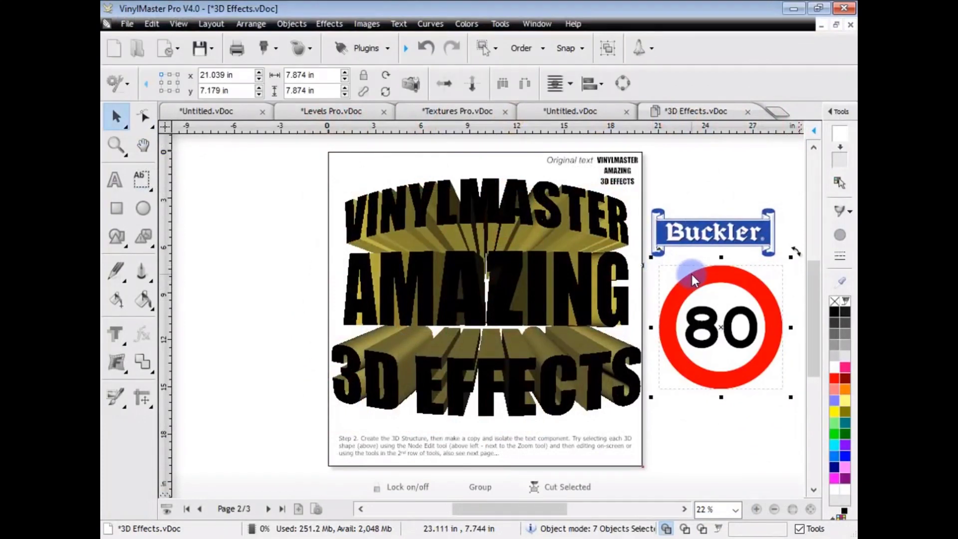
pyautogui.click(735, 420)
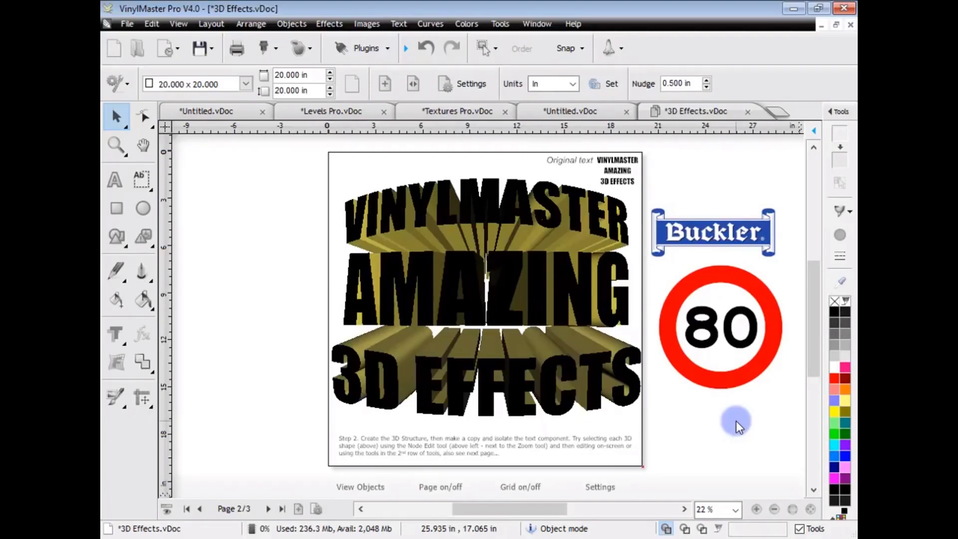
pyautogui.click(736, 421)
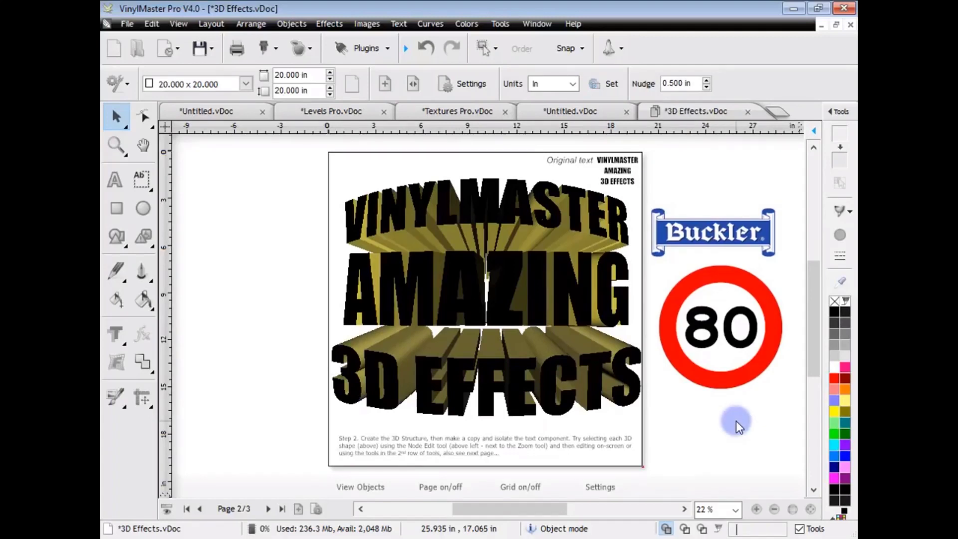